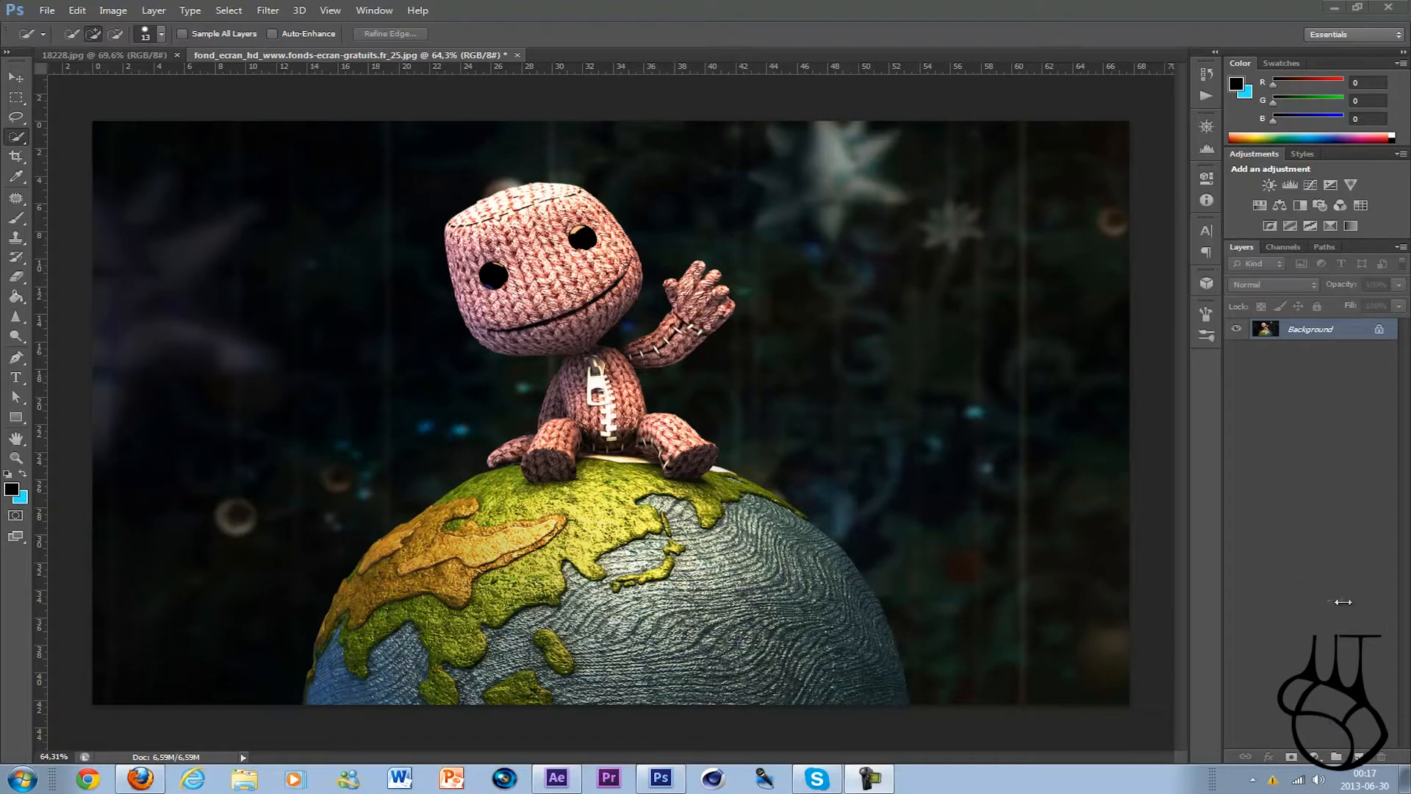
pyautogui.click(1276, 781)
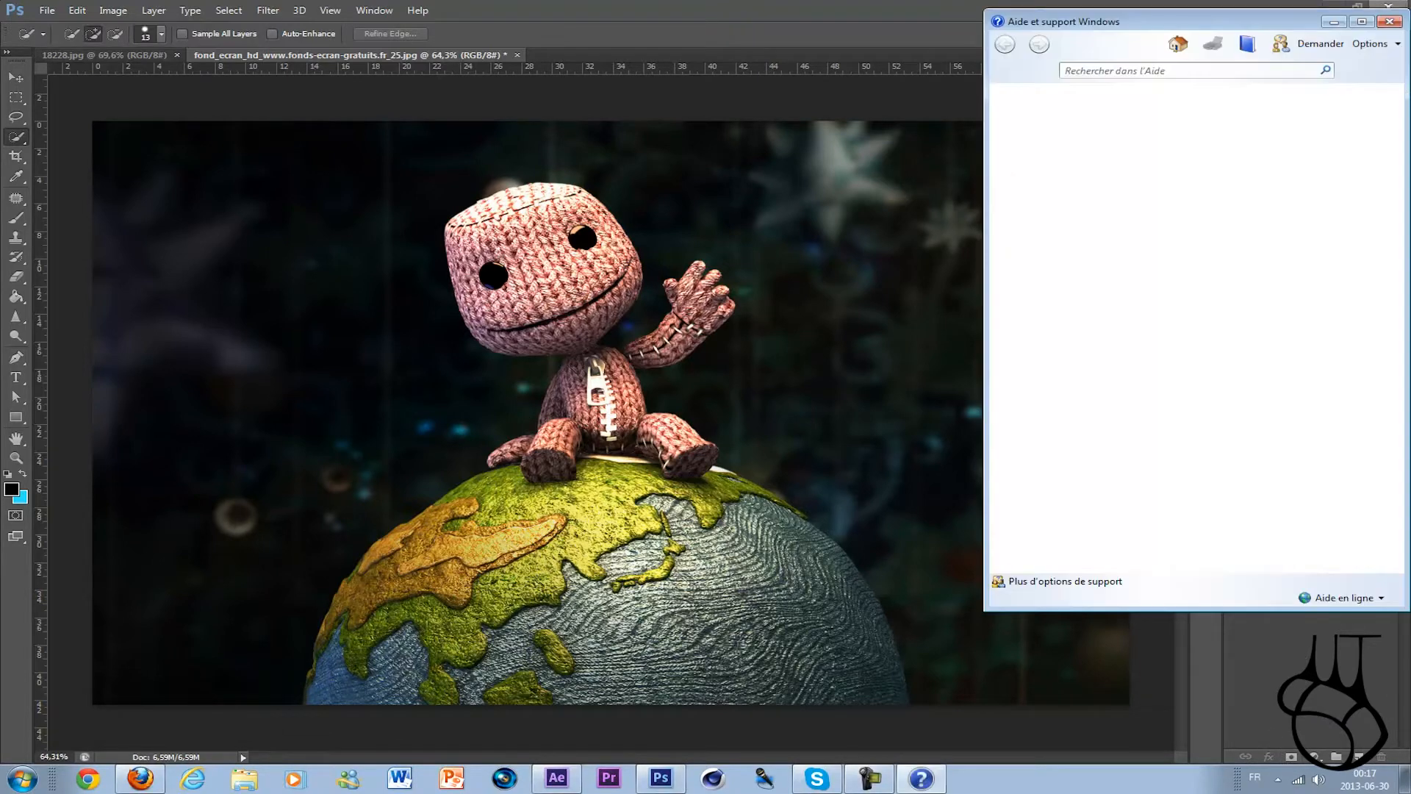
pyautogui.click(1362, 22)
pyautogui.click(1390, 7)
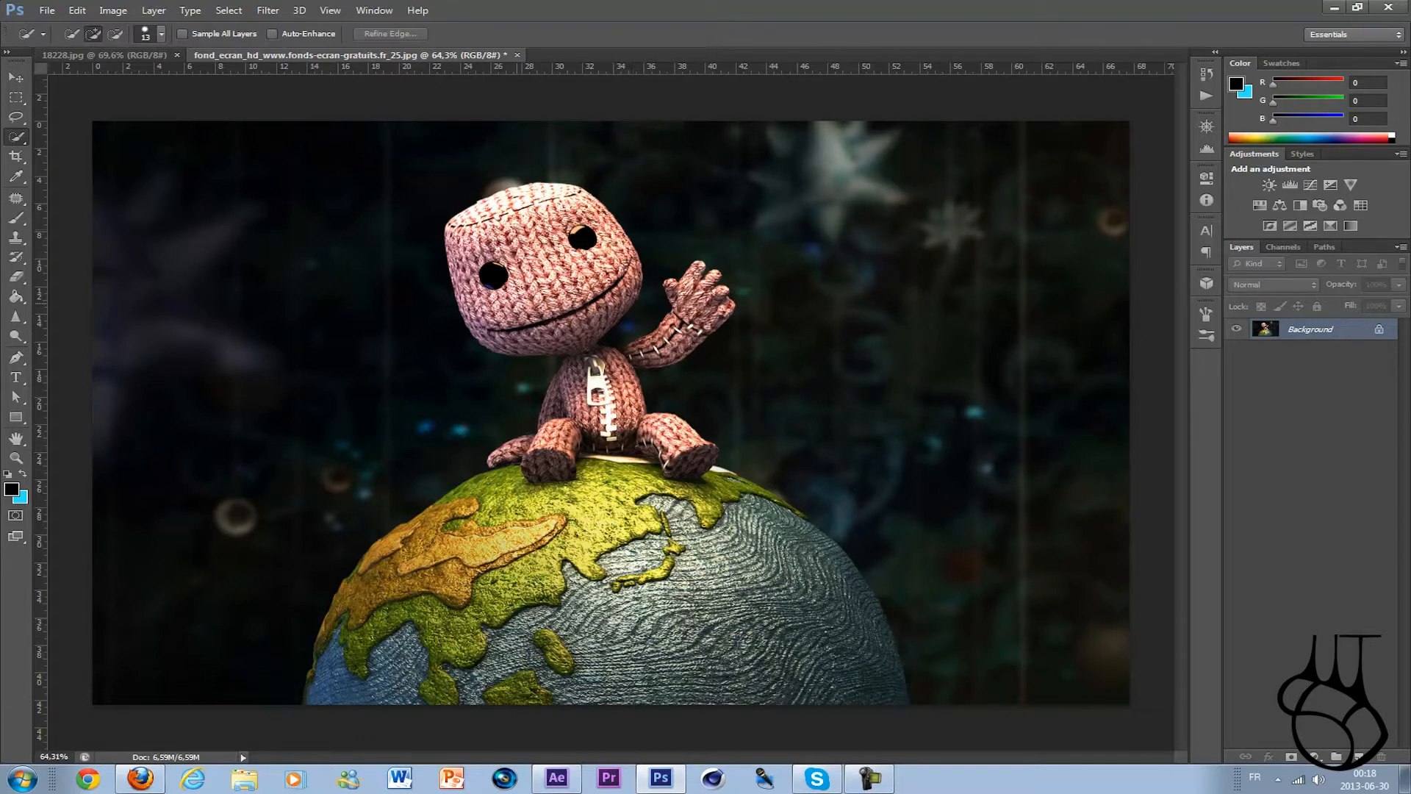
# Compare the open yellow car photo with the knitted doll on the globe wallpaper
pyautogui.click(146, 54)
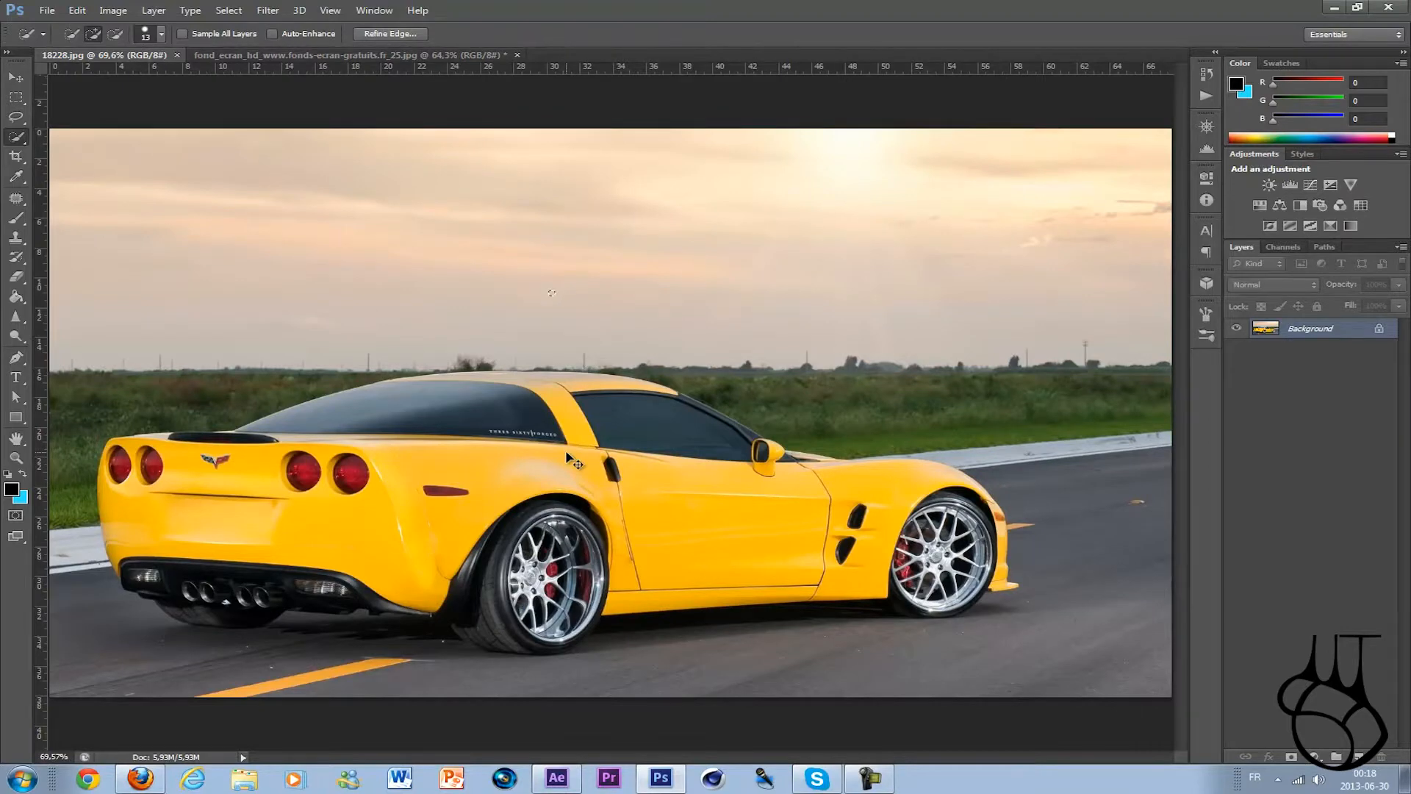
pyautogui.click(385, 55)
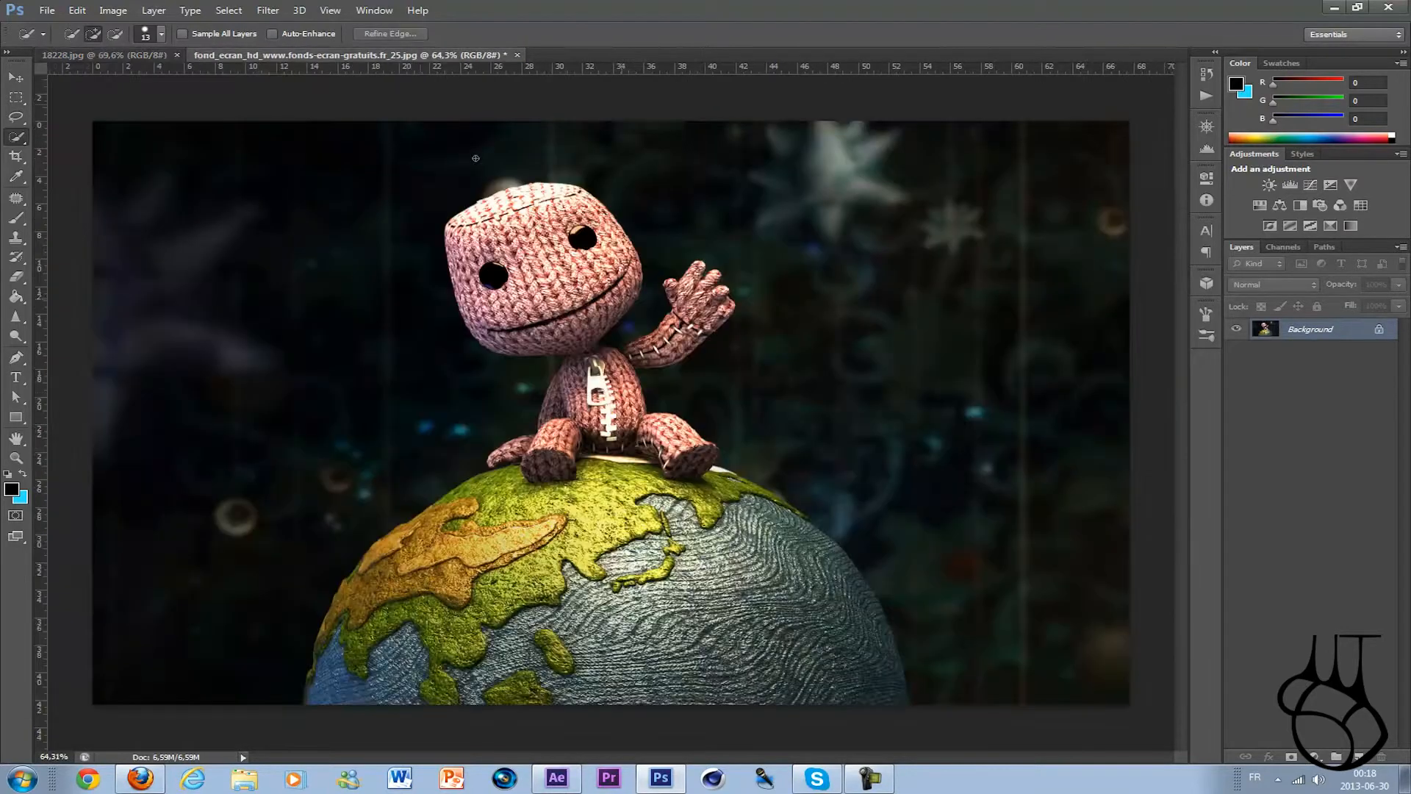
pyautogui.click(101, 59)
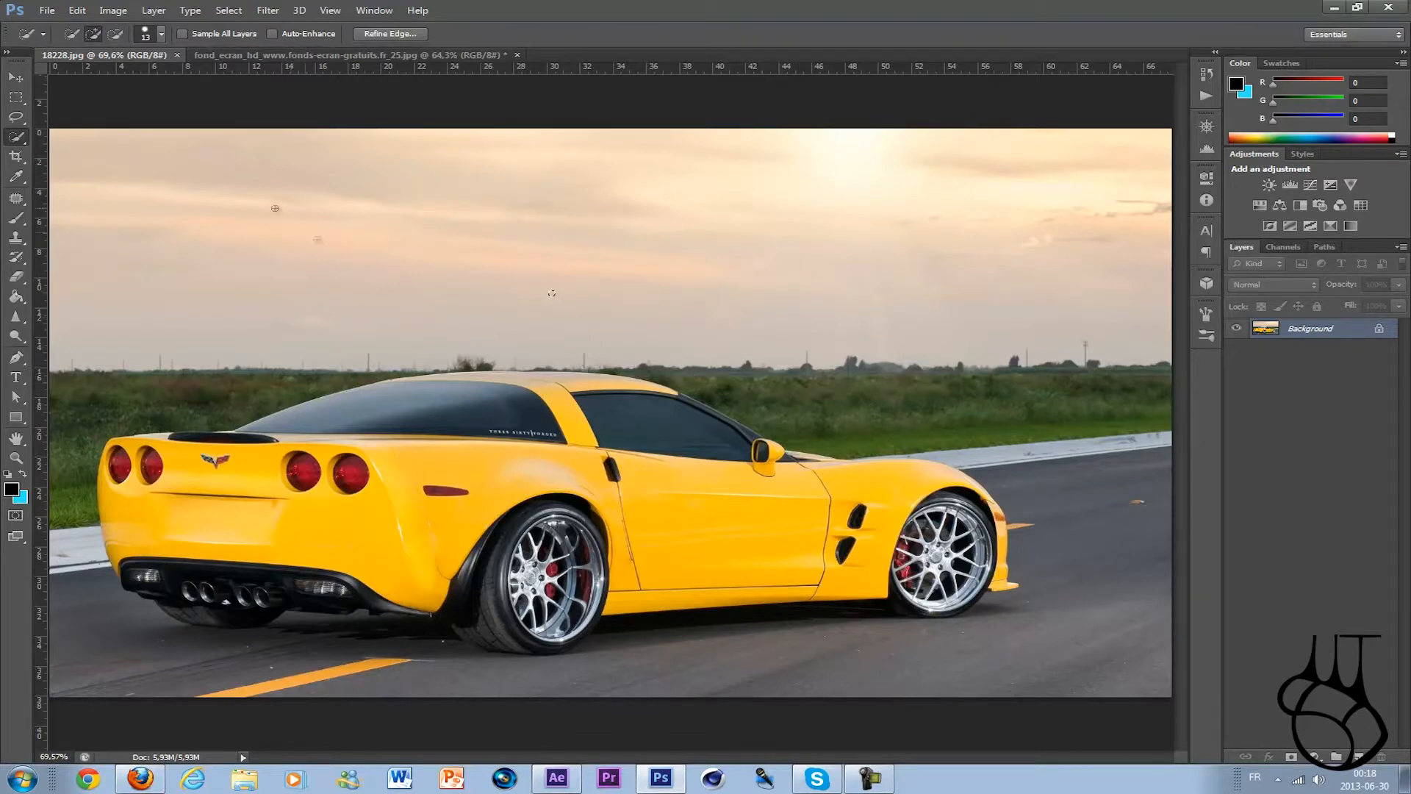
pyautogui.click(352, 54)
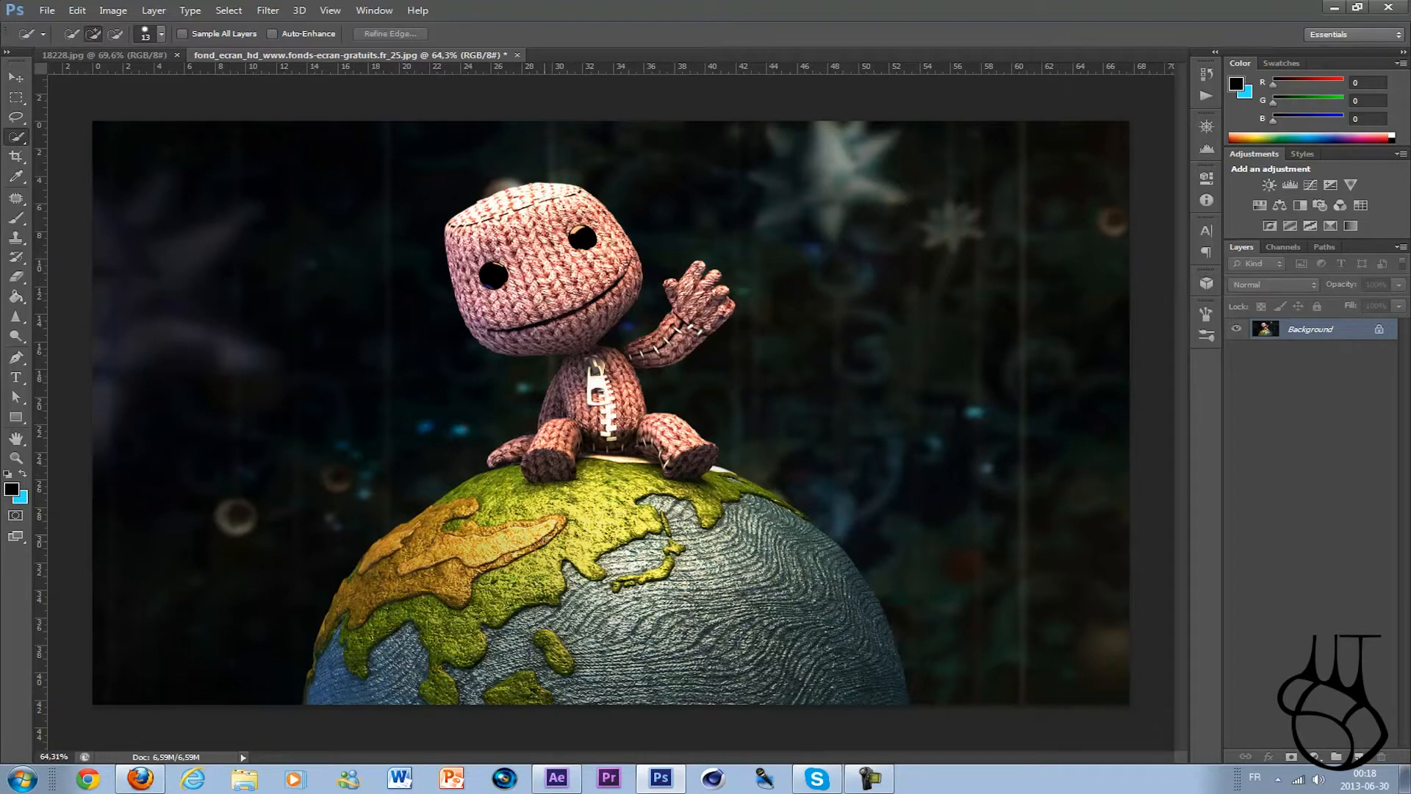
# Select the knitted doll and the whole globe with the Quick Selection tool, leaving out the background gap between head and raised arm
pyautogui.rightClick(16, 138)
pyautogui.click(86, 137)
pyautogui.moveTo(482, 610)
pyautogui.mouseDown()
pyautogui.moveTo(452, 609)
pyautogui.moveTo(676, 604)
pyautogui.moveTo(776, 626)
pyautogui.moveTo(891, 696)
pyautogui.moveTo(820, 562)
pyautogui.moveTo(763, 507)
pyautogui.moveTo(799, 513)
pyautogui.moveTo(724, 481)
pyautogui.moveTo(687, 492)
pyautogui.moveTo(717, 463)
pyautogui.moveTo(698, 469)
pyautogui.moveTo(625, 426)
pyautogui.moveTo(610, 379)
pyautogui.moveTo(666, 443)
pyautogui.moveTo(533, 463)
pyautogui.moveTo(578, 379)
pyautogui.moveTo(577, 305)
pyautogui.mouseUp()
pyautogui.moveTo(559, 257)
pyautogui.mouseDown()
pyautogui.moveTo(514, 227)
pyautogui.moveTo(534, 311)
pyautogui.moveTo(516, 258)
pyautogui.moveTo(510, 269)
pyautogui.moveTo(485, 244)
pyautogui.moveTo(472, 320)
pyautogui.moveTo(573, 335)
pyautogui.moveTo(616, 303)
pyautogui.moveTo(607, 335)
pyautogui.moveTo(629, 285)
pyautogui.moveTo(622, 260)
pyautogui.moveTo(564, 202)
pyautogui.moveTo(539, 200)
pyautogui.mouseUp()
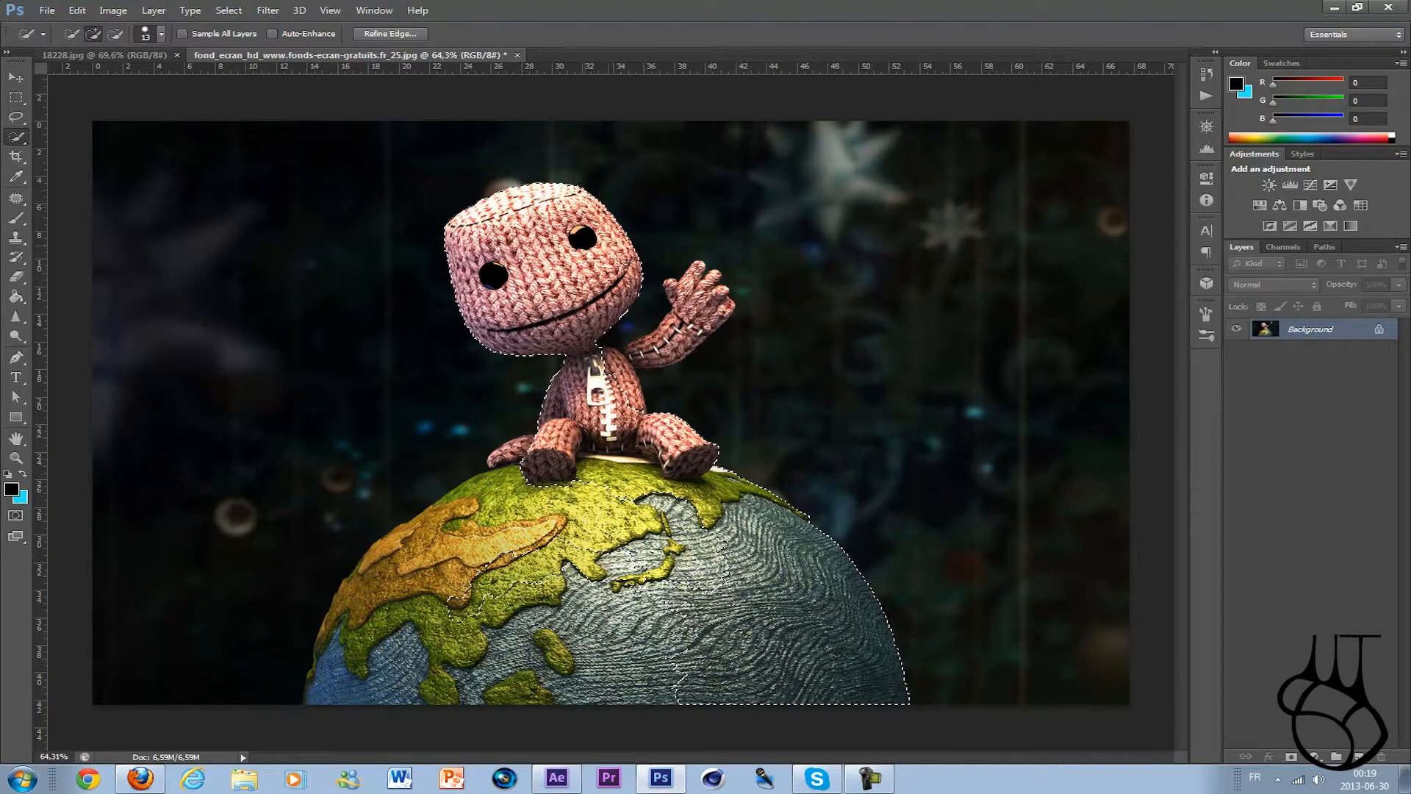
pyautogui.moveTo(600, 321)
pyautogui.mouseDown()
pyautogui.moveTo(624, 367)
pyautogui.moveTo(707, 321)
pyautogui.moveTo(696, 304)
pyautogui.moveTo(712, 278)
pyautogui.mouseUp()
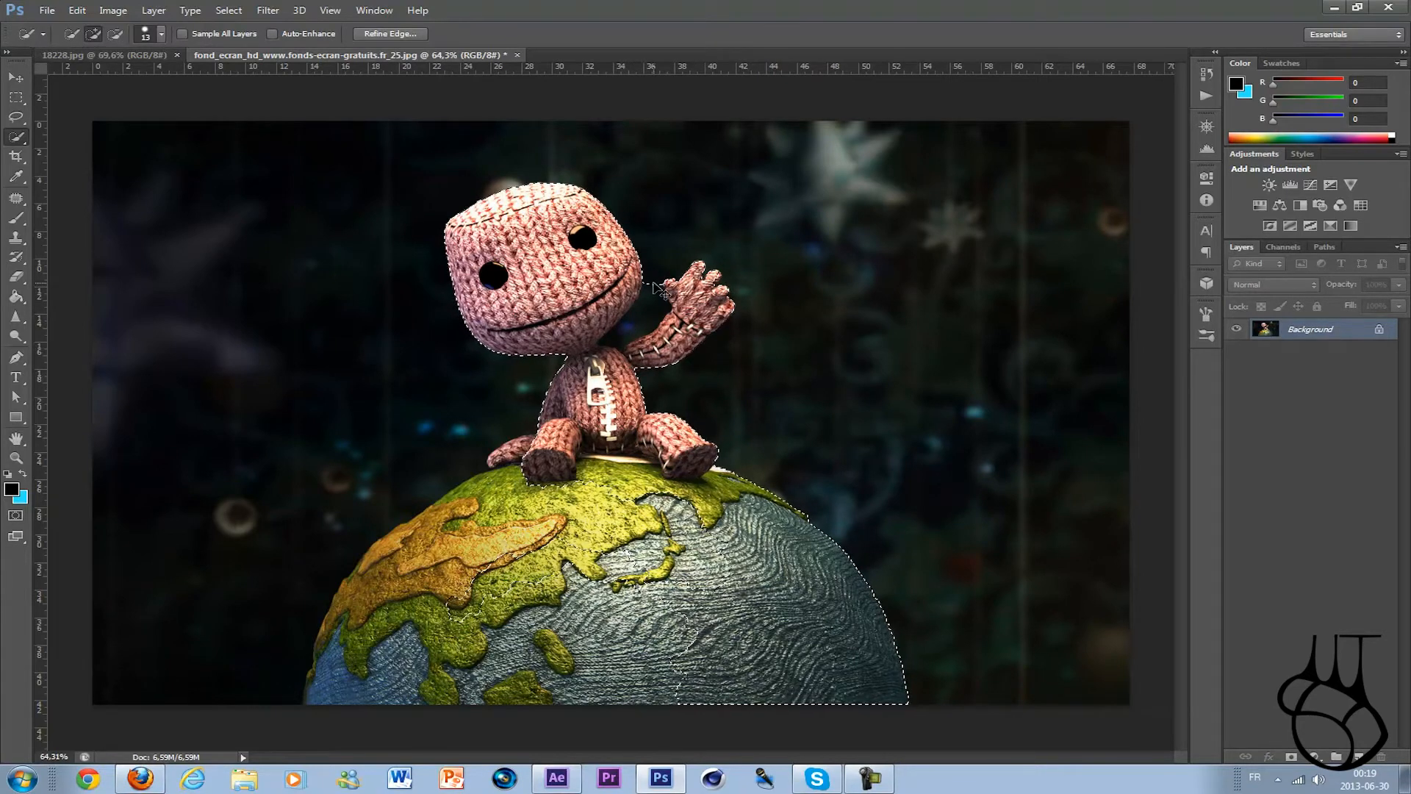
pyautogui.press('alt')
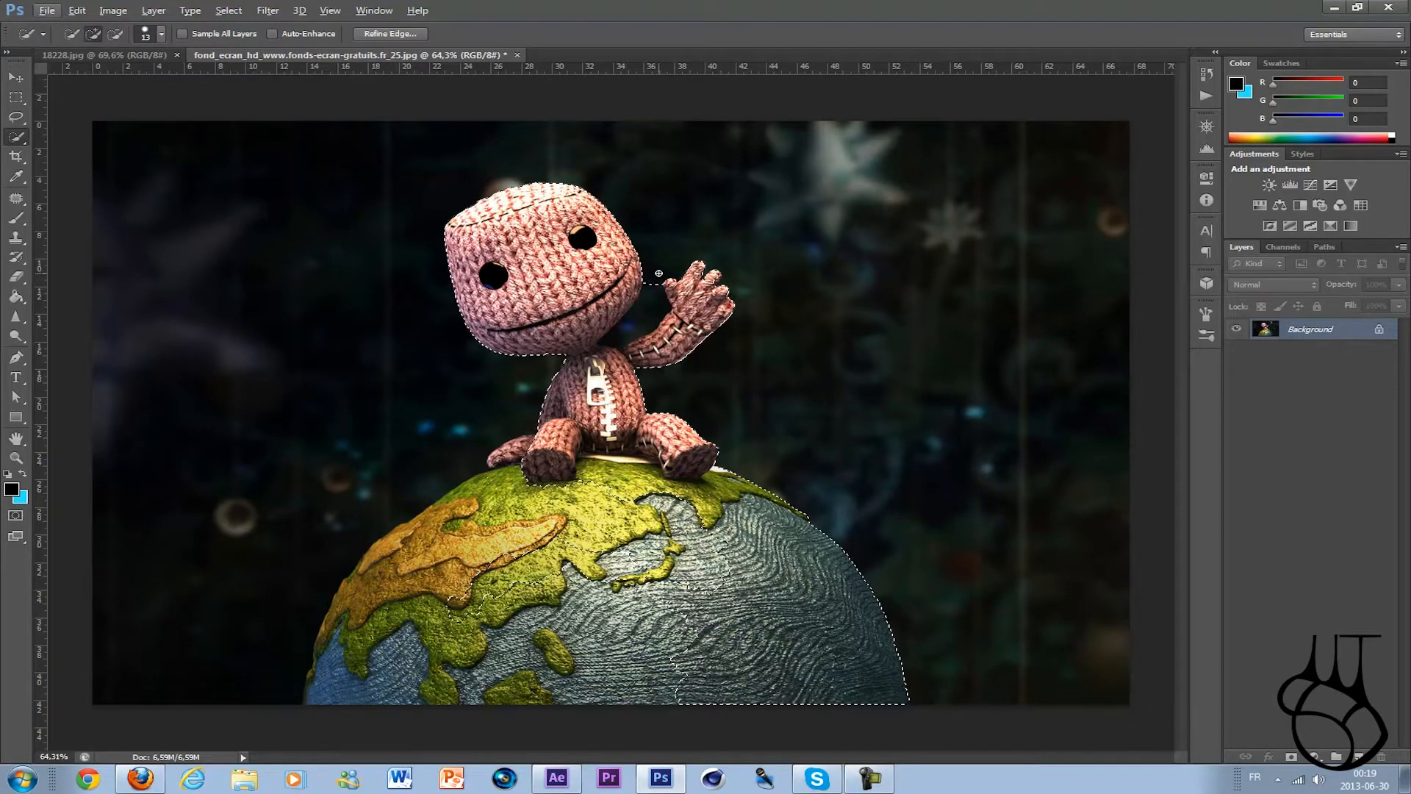
pyautogui.press('alt')
pyautogui.moveTo(499, 456)
pyautogui.mouseDown()
pyautogui.moveTo(510, 495)
pyautogui.moveTo(425, 553)
pyautogui.moveTo(440, 513)
pyautogui.moveTo(376, 564)
pyautogui.moveTo(339, 624)
pyautogui.moveTo(329, 699)
pyautogui.moveTo(308, 704)
pyautogui.moveTo(311, 682)
pyautogui.moveTo(439, 597)
pyautogui.moveTo(485, 624)
pyautogui.moveTo(484, 697)
pyautogui.moveTo(647, 672)
pyautogui.mouseUp()
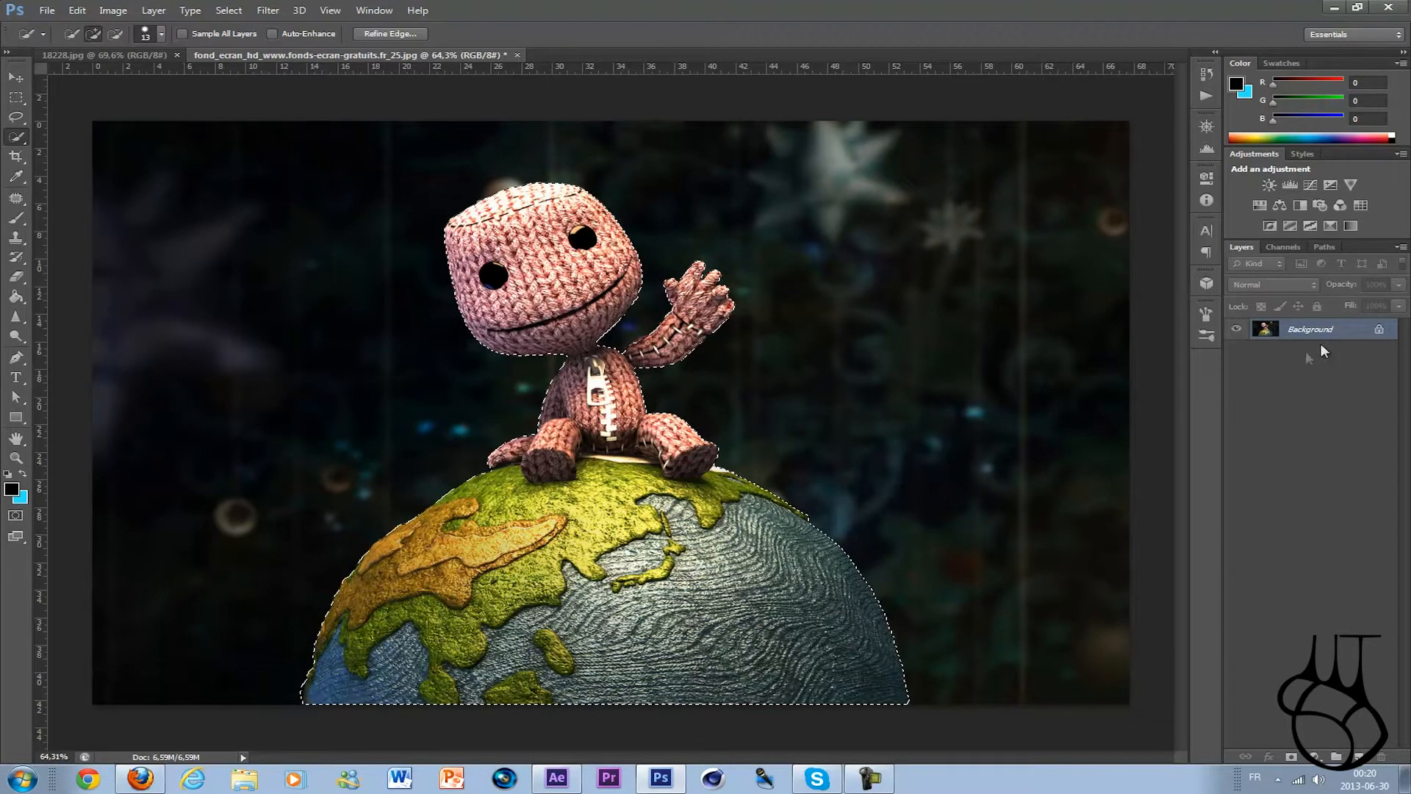
pyautogui.rightClick(601, 581)
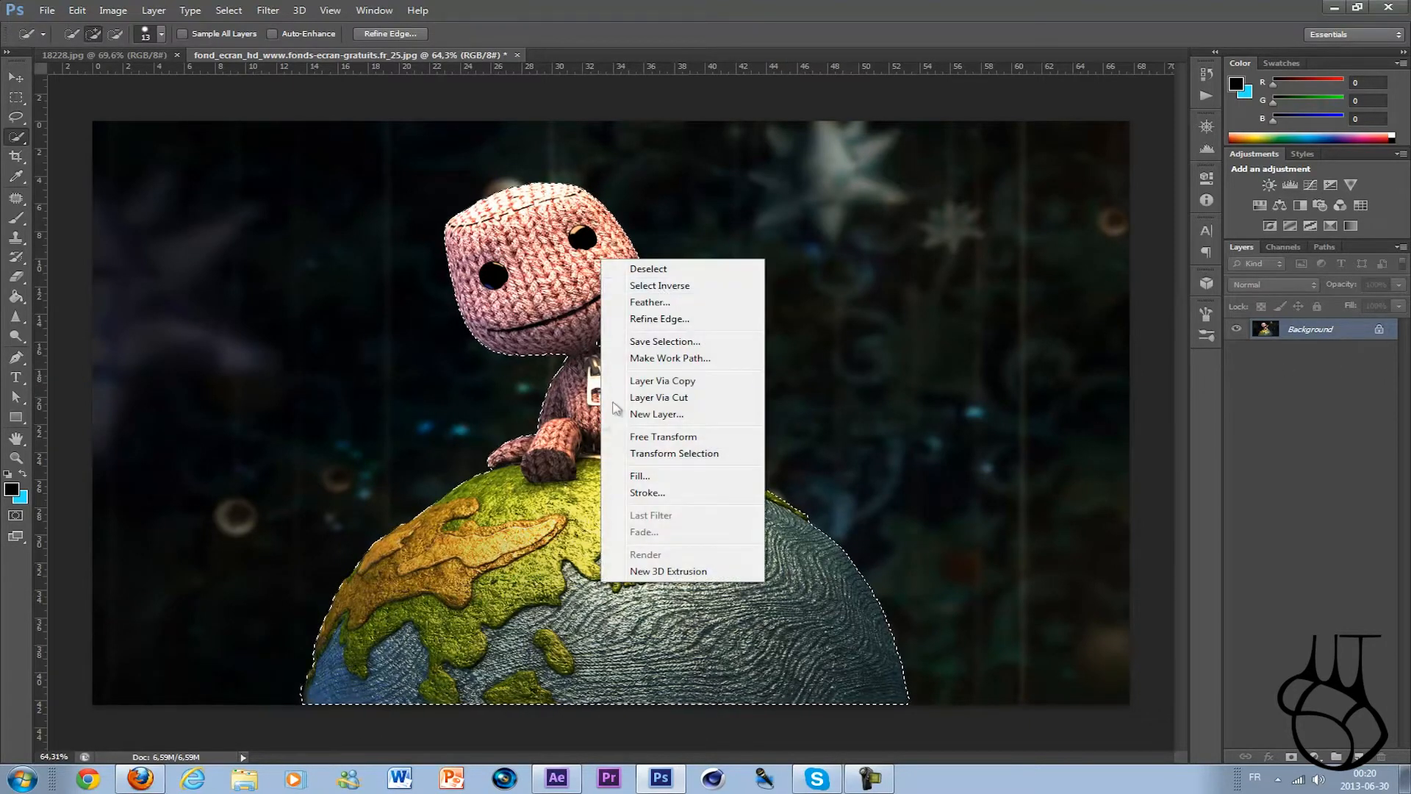
pyautogui.click(541, 570)
pyautogui.rightClick(542, 570)
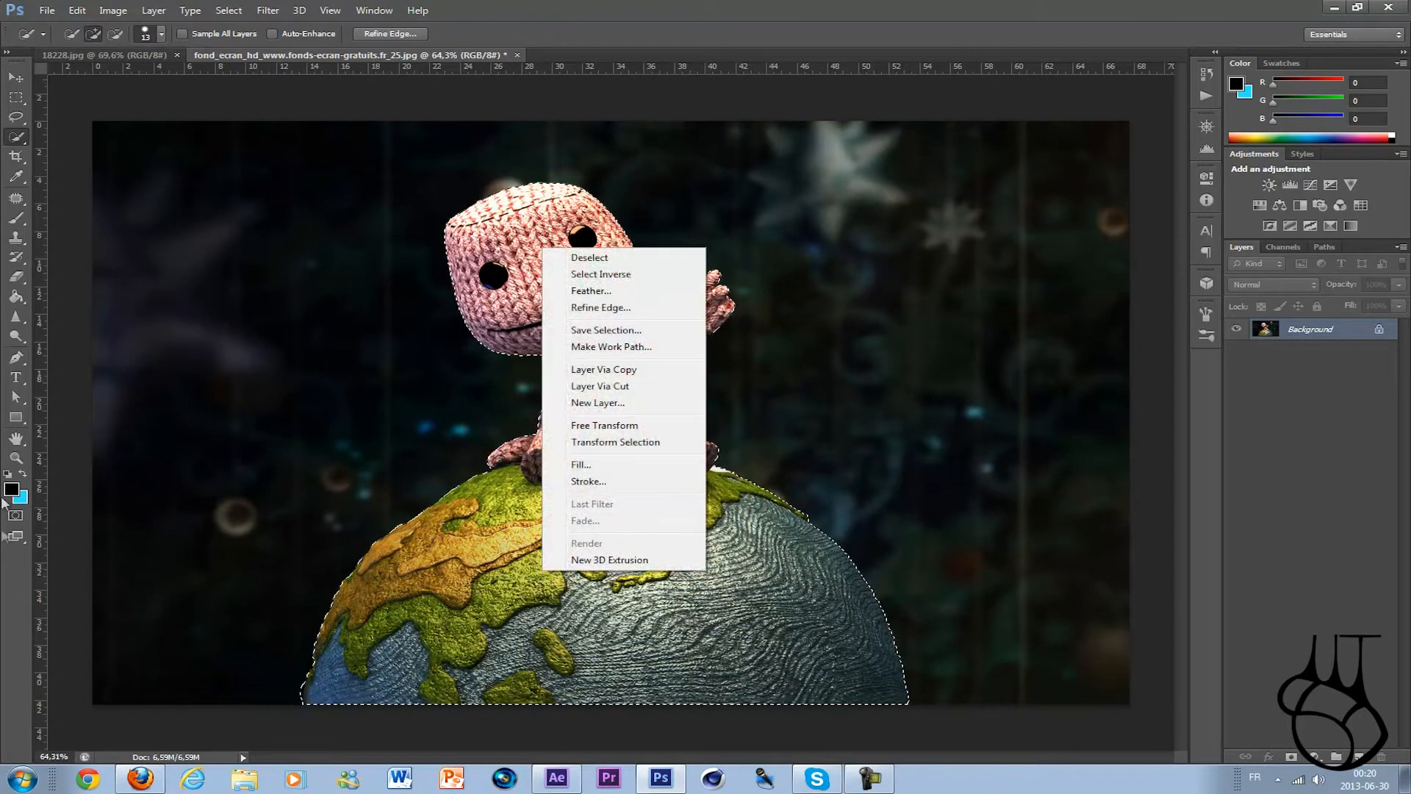
pyautogui.click(12, 613)
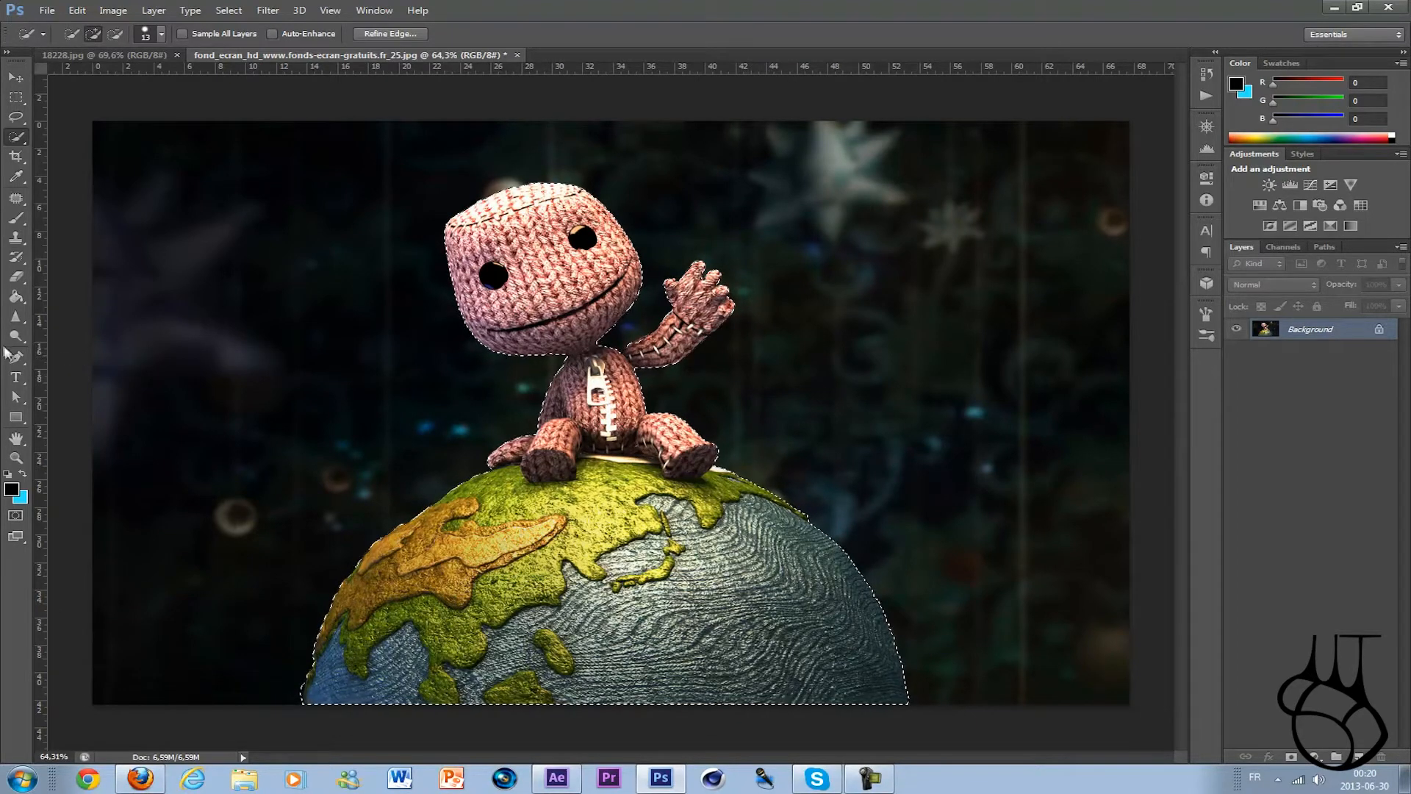
# Try to add the dark background to the selection with the Magic Wand tool, and undo the addition
pyautogui.click(14, 140)
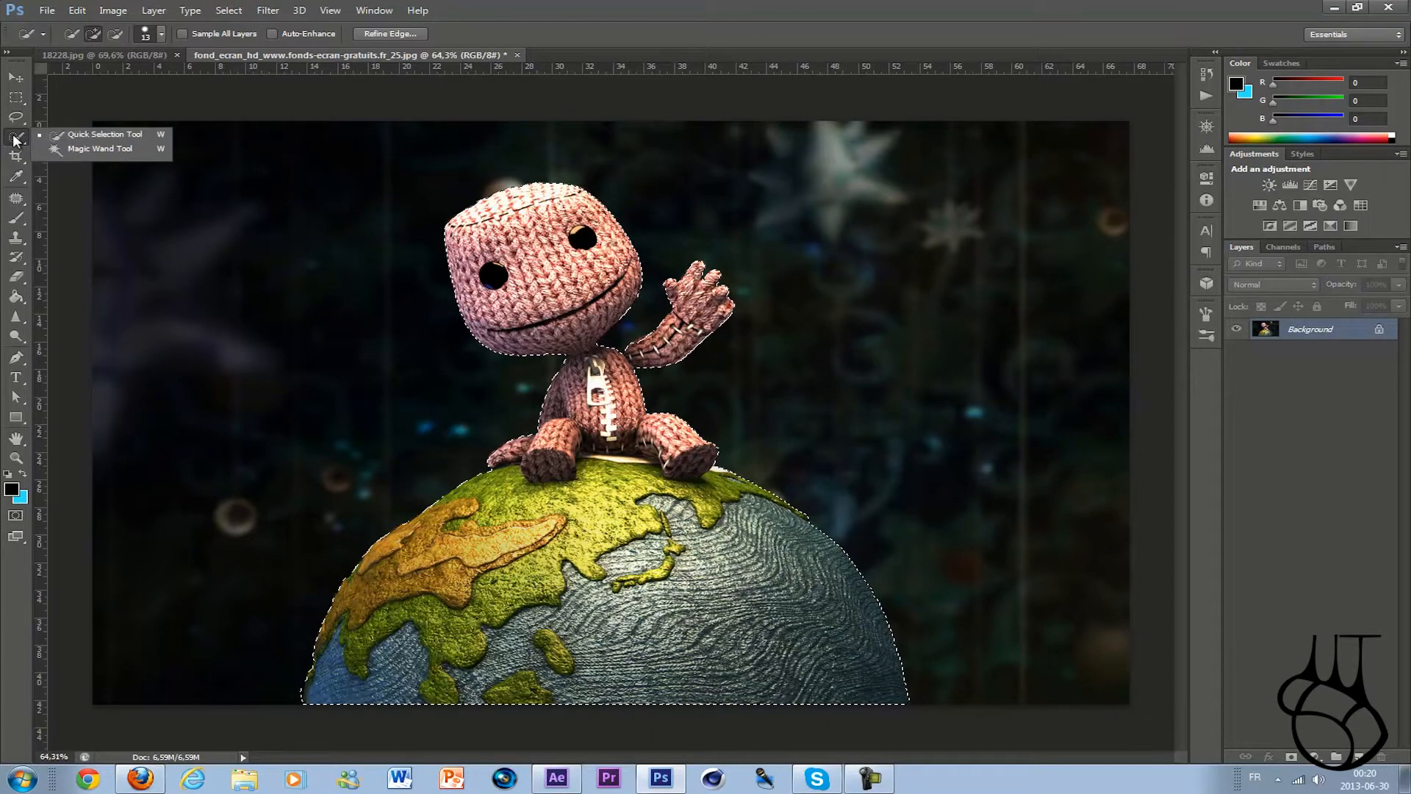
pyautogui.click(123, 148)
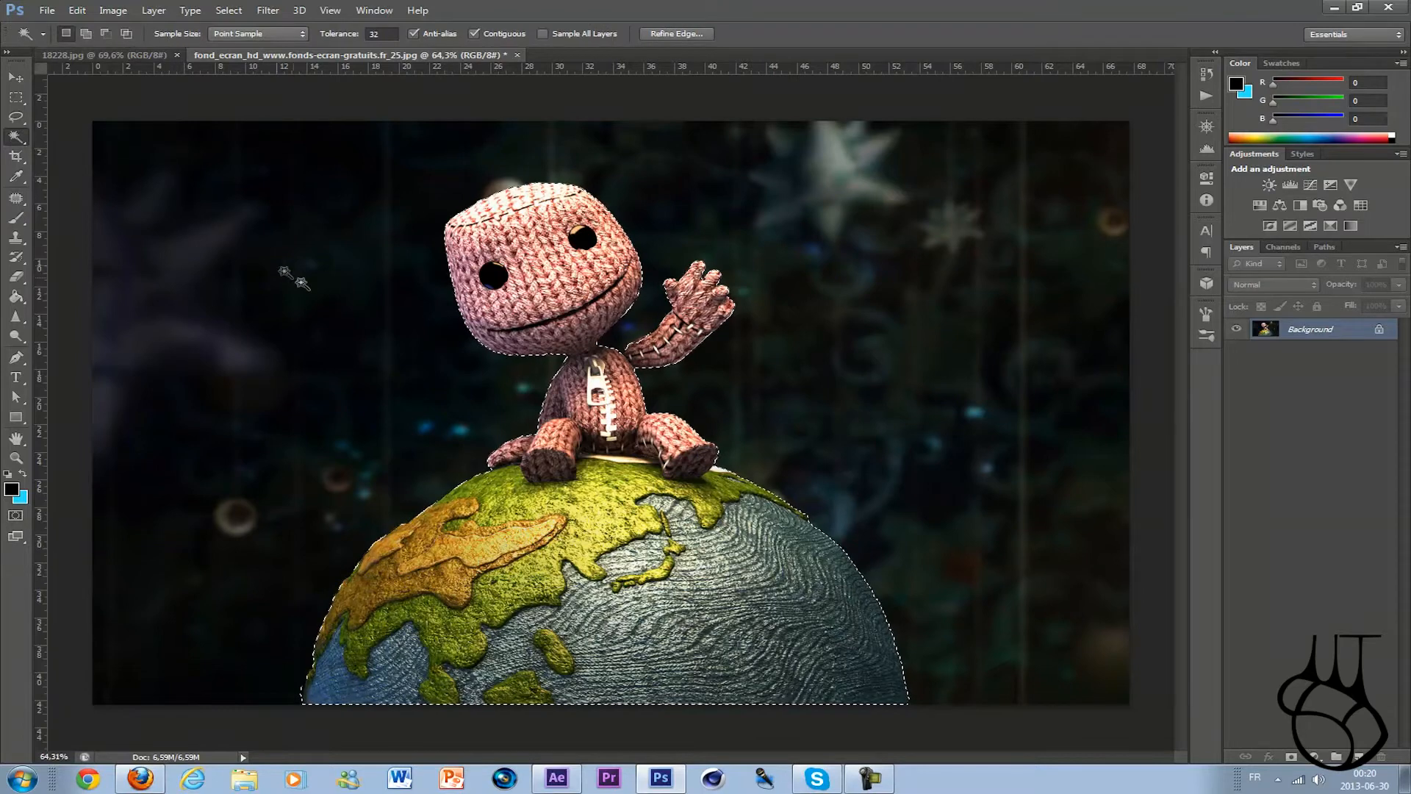
pyautogui.press('alt')
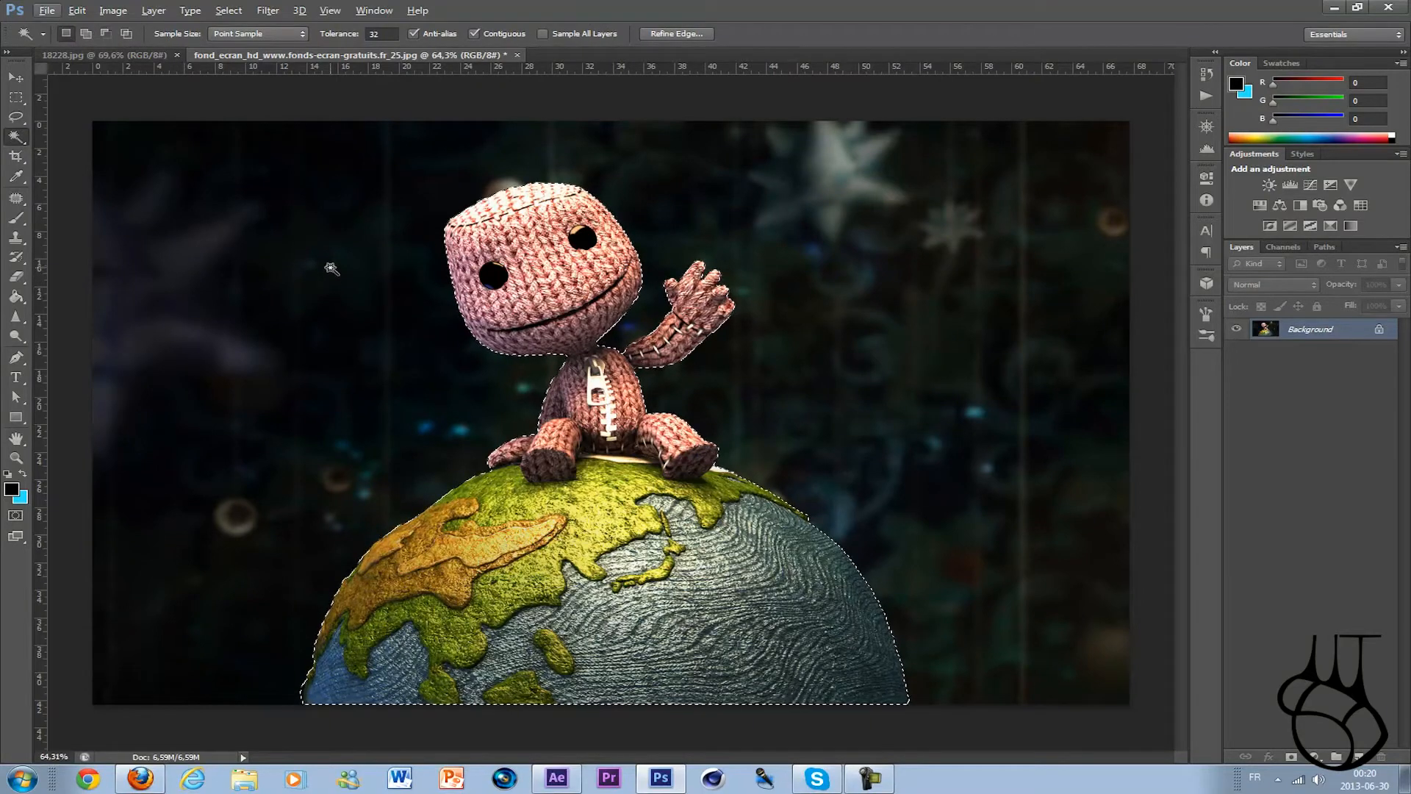
pyautogui.keyDown('shift'); pyautogui.click(280, 267); pyautogui.keyUp('shift')
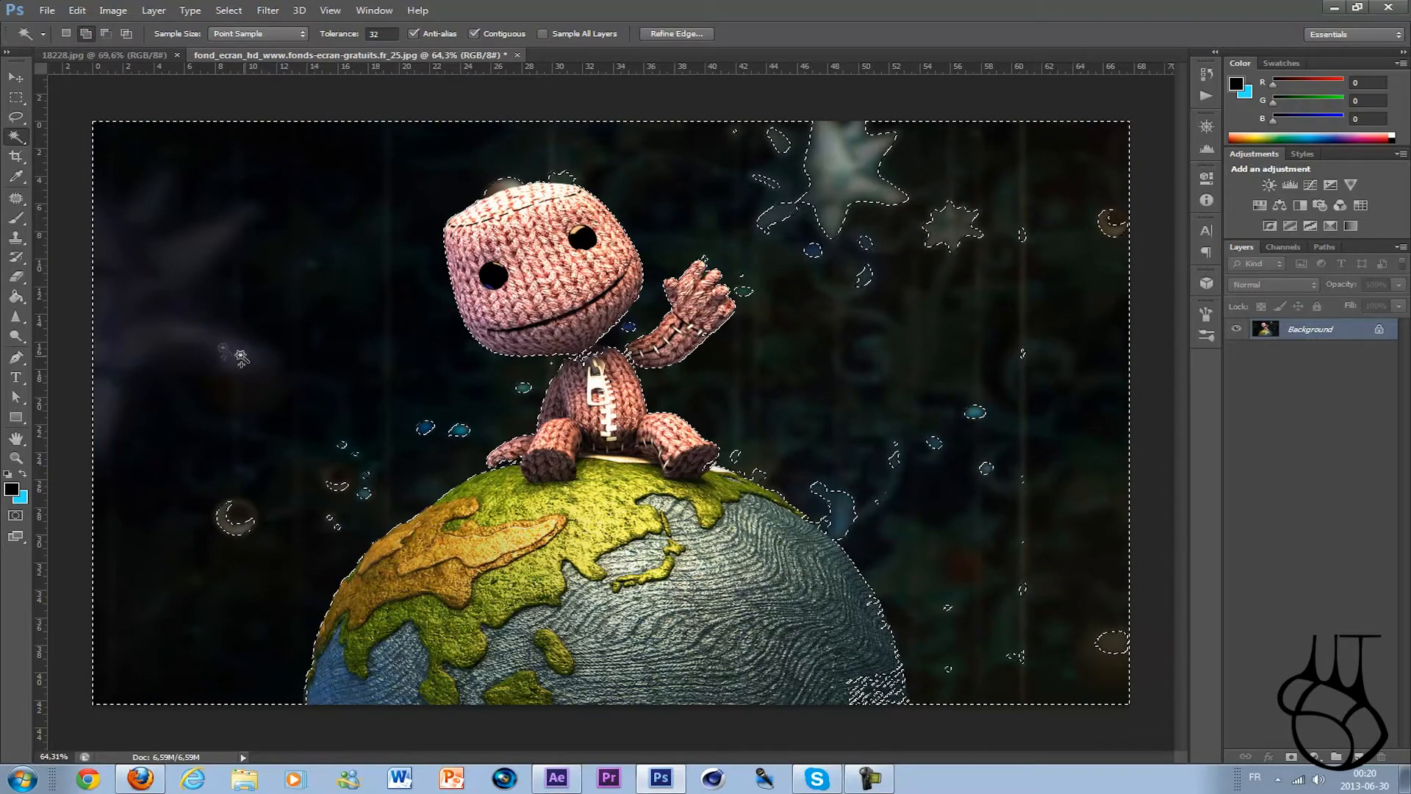
pyautogui.keyDown('shift'); pyautogui.click(964, 229); pyautogui.keyUp('shift')
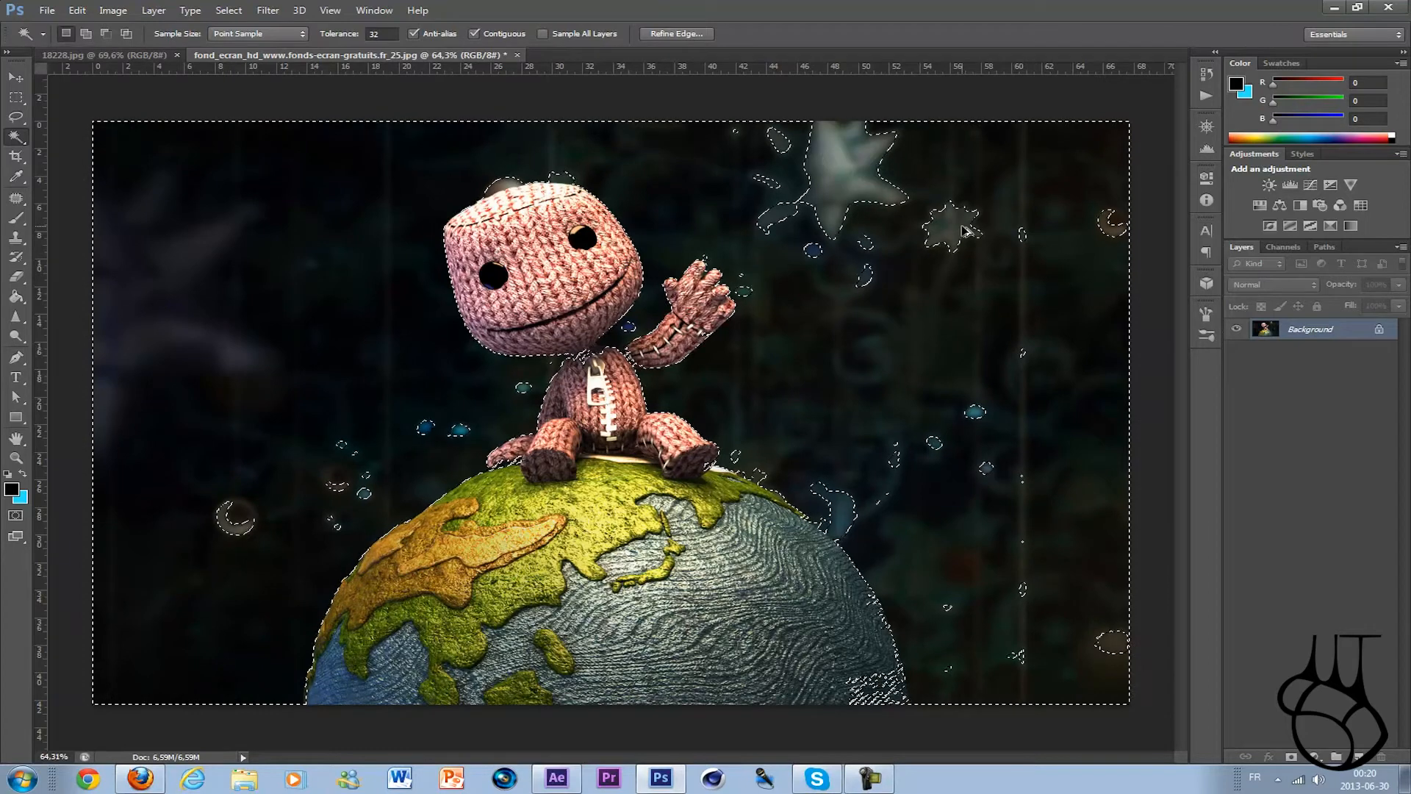
pyautogui.hotkey('ctrl', 'z')
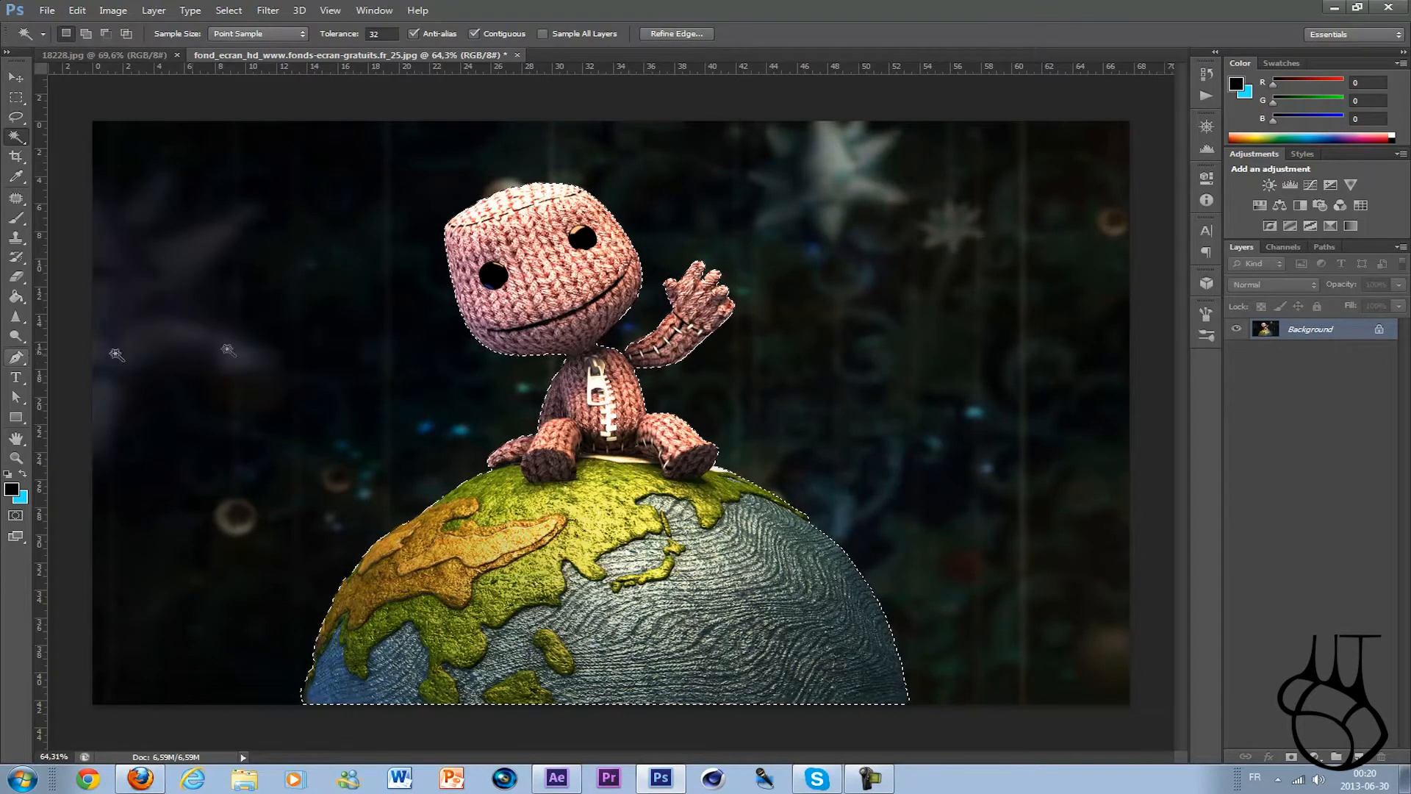
# Return to the Quick Selection tool and copy the selected doll and globe onto a new layer with Layer Via Copy
pyautogui.rightClick(648, 557)
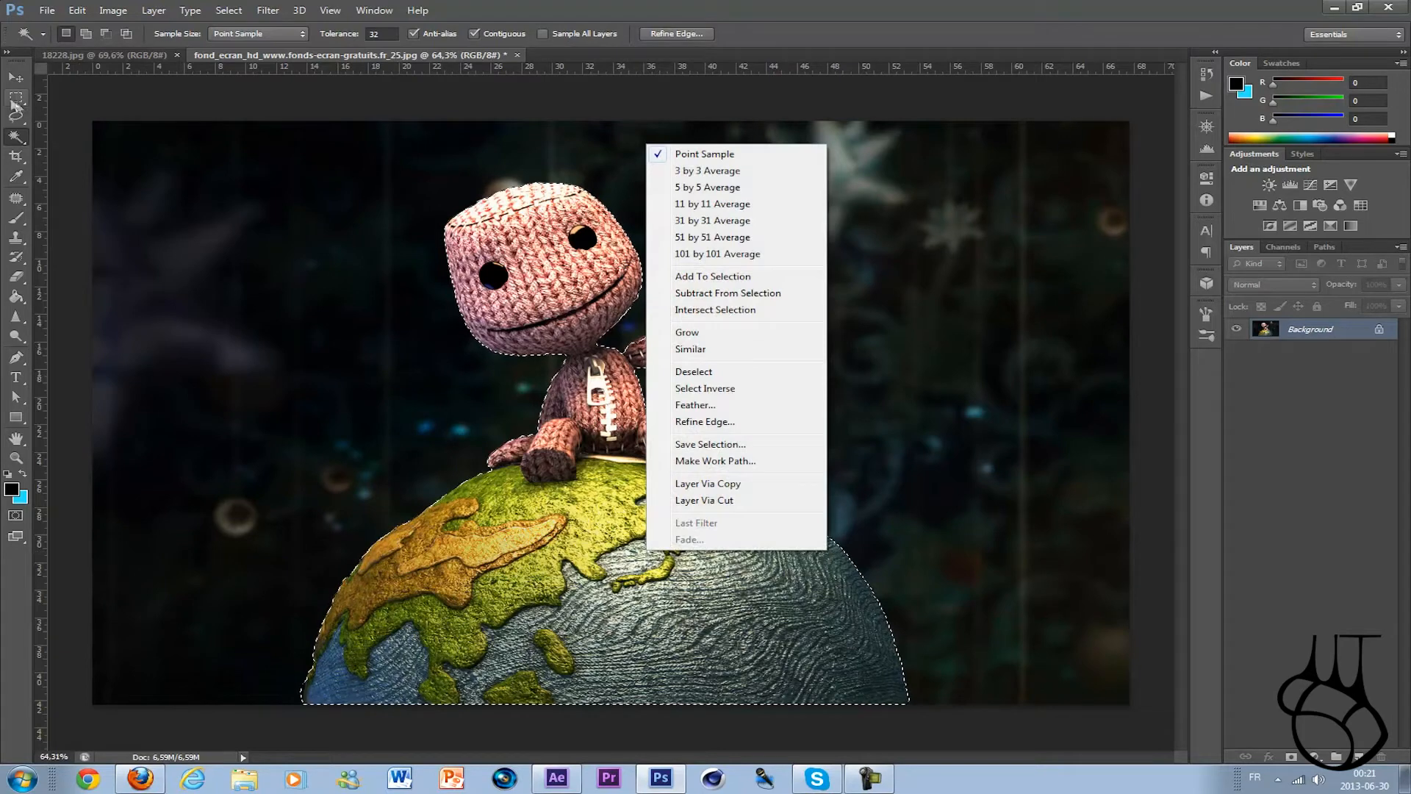
pyautogui.click(16, 103)
pyautogui.click(16, 103)
pyautogui.click(16, 137)
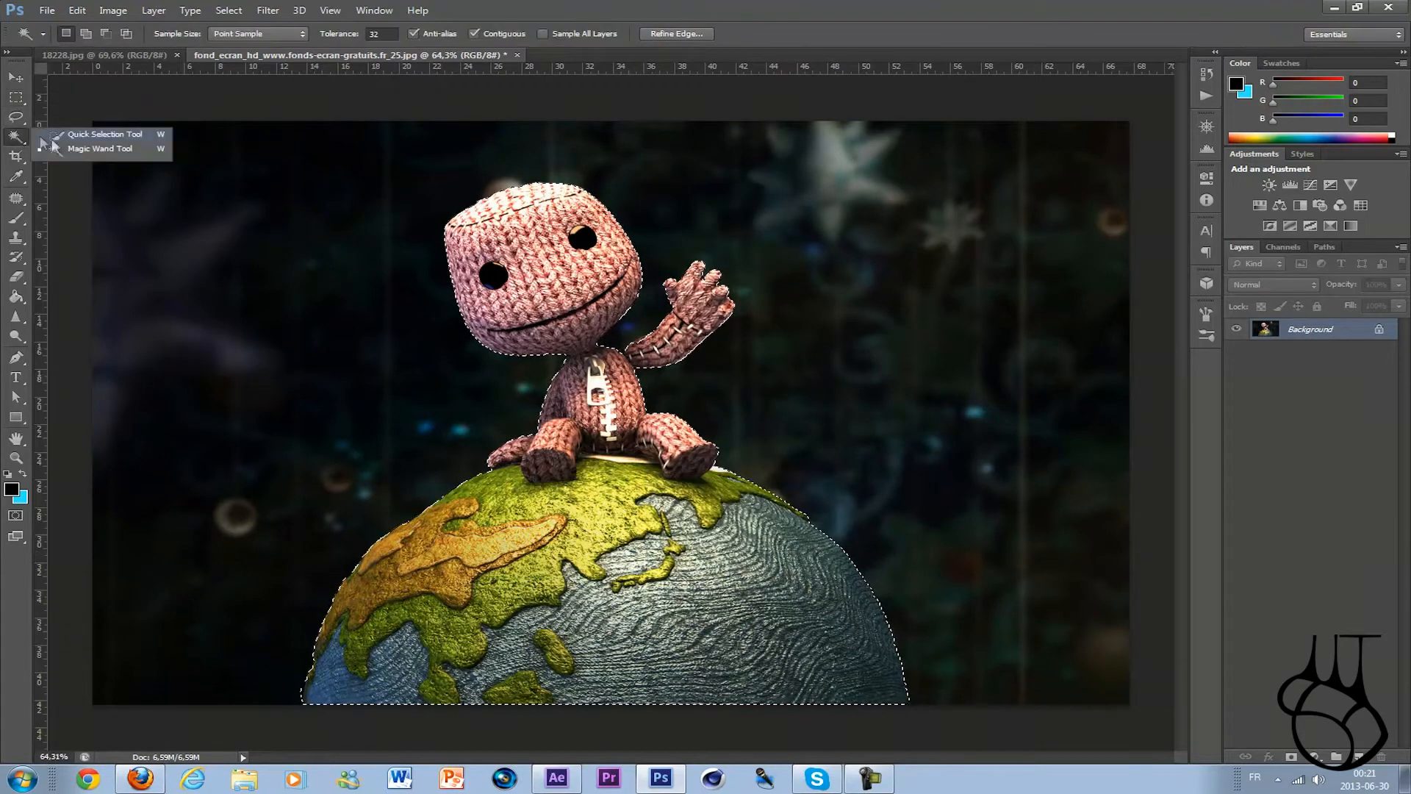
pyautogui.click(67, 137)
pyautogui.rightClick(673, 557)
pyautogui.rightClick(593, 591)
pyautogui.click(541, 621)
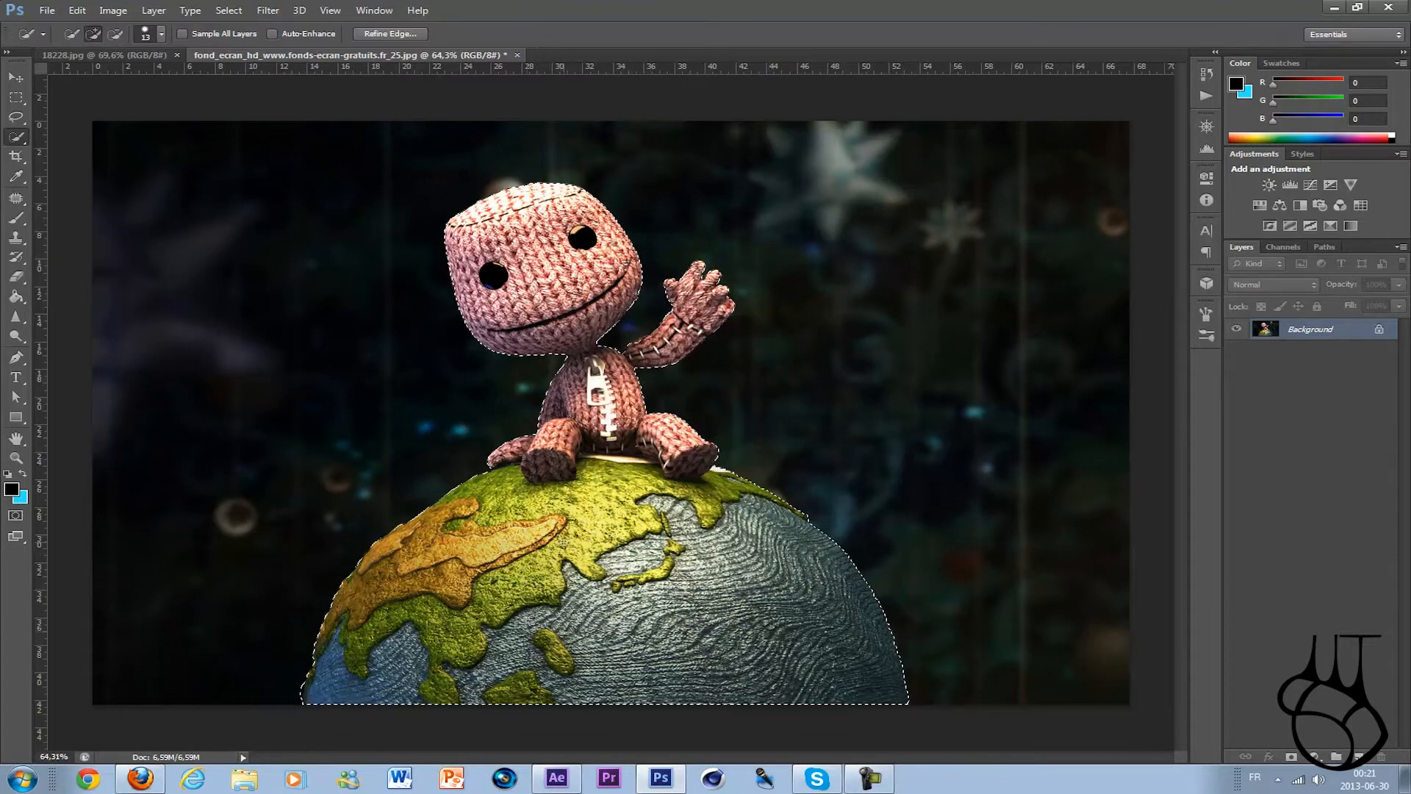
pyautogui.rightClick(601, 584)
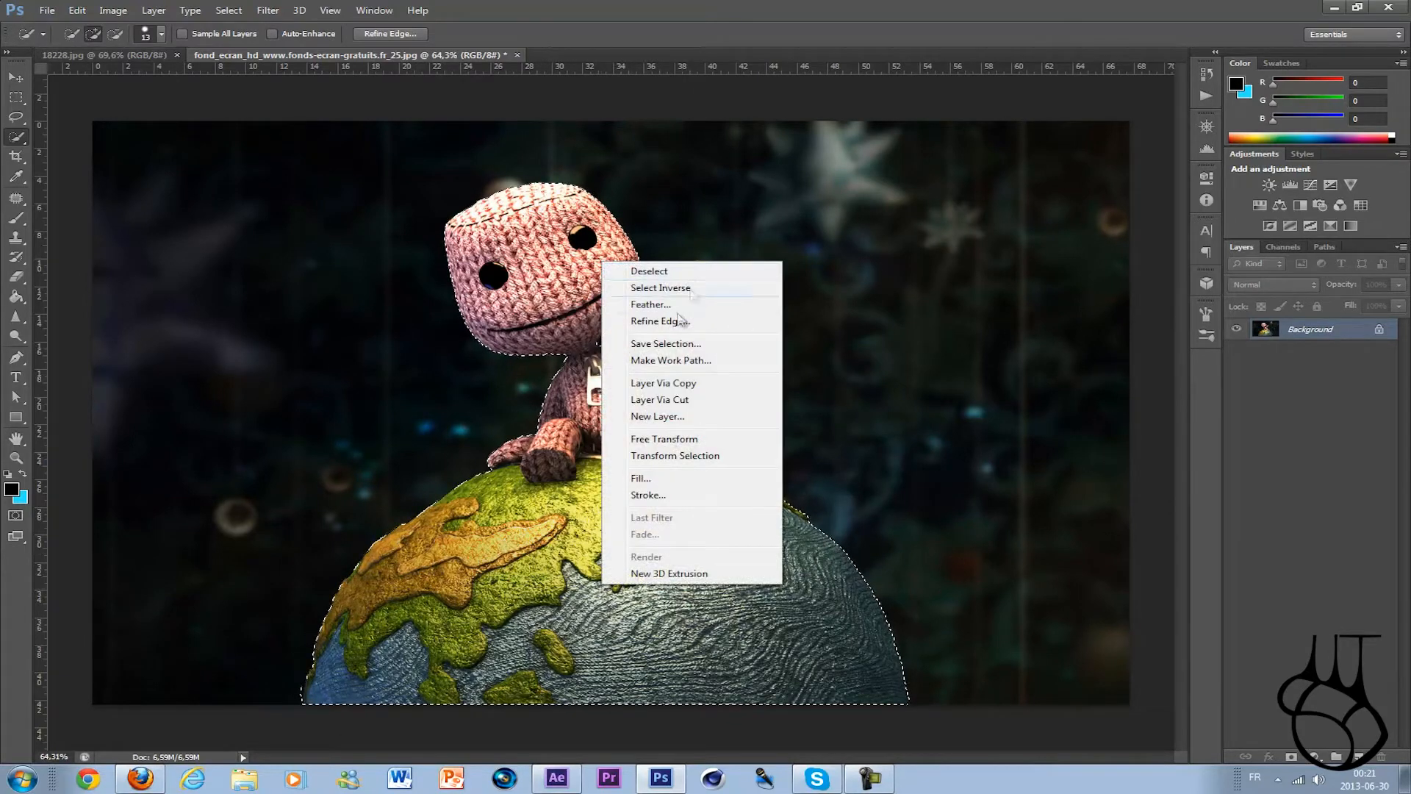
pyautogui.click(651, 388)
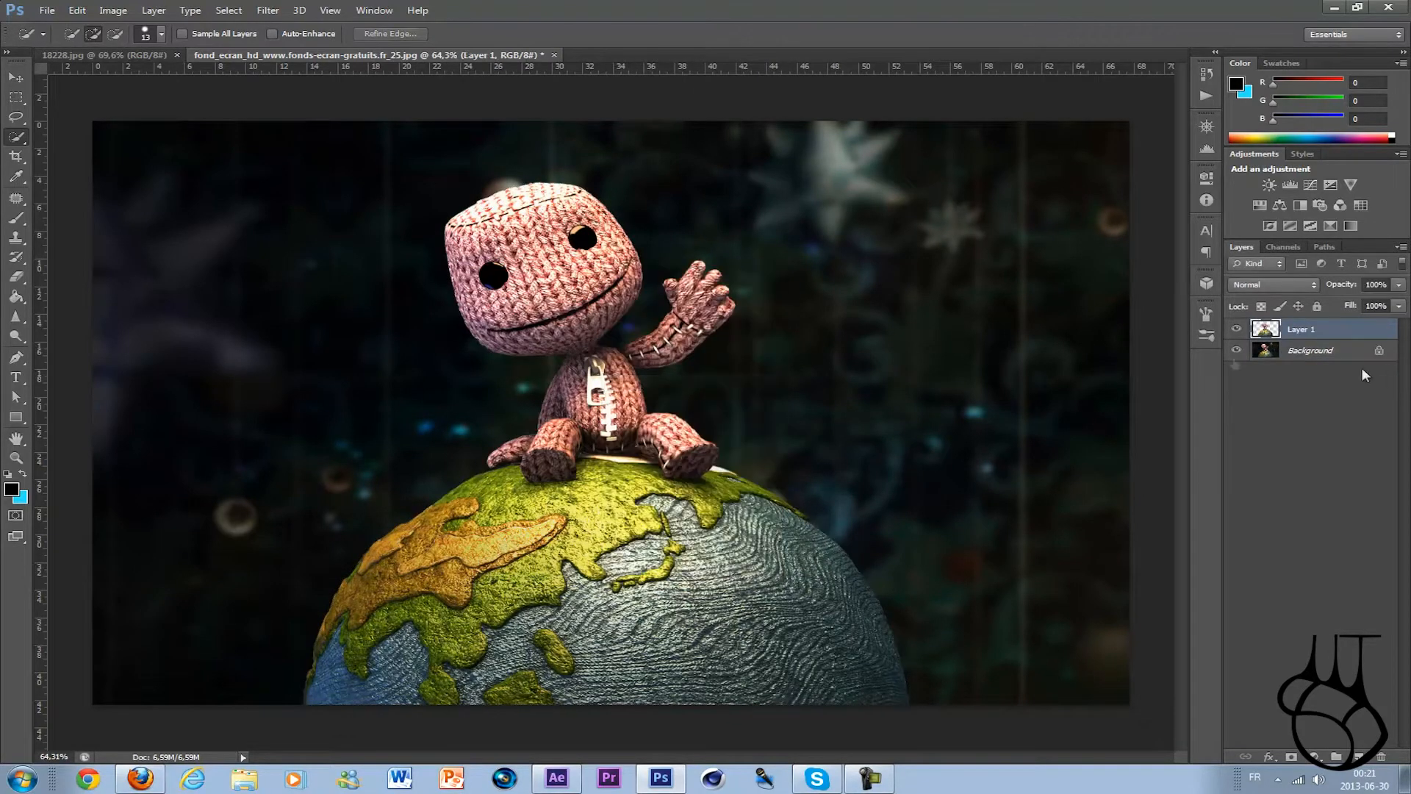
# Hide and reshow the Background layer to examine the cut-out doll and globe on their own
pyautogui.click(1236, 350)
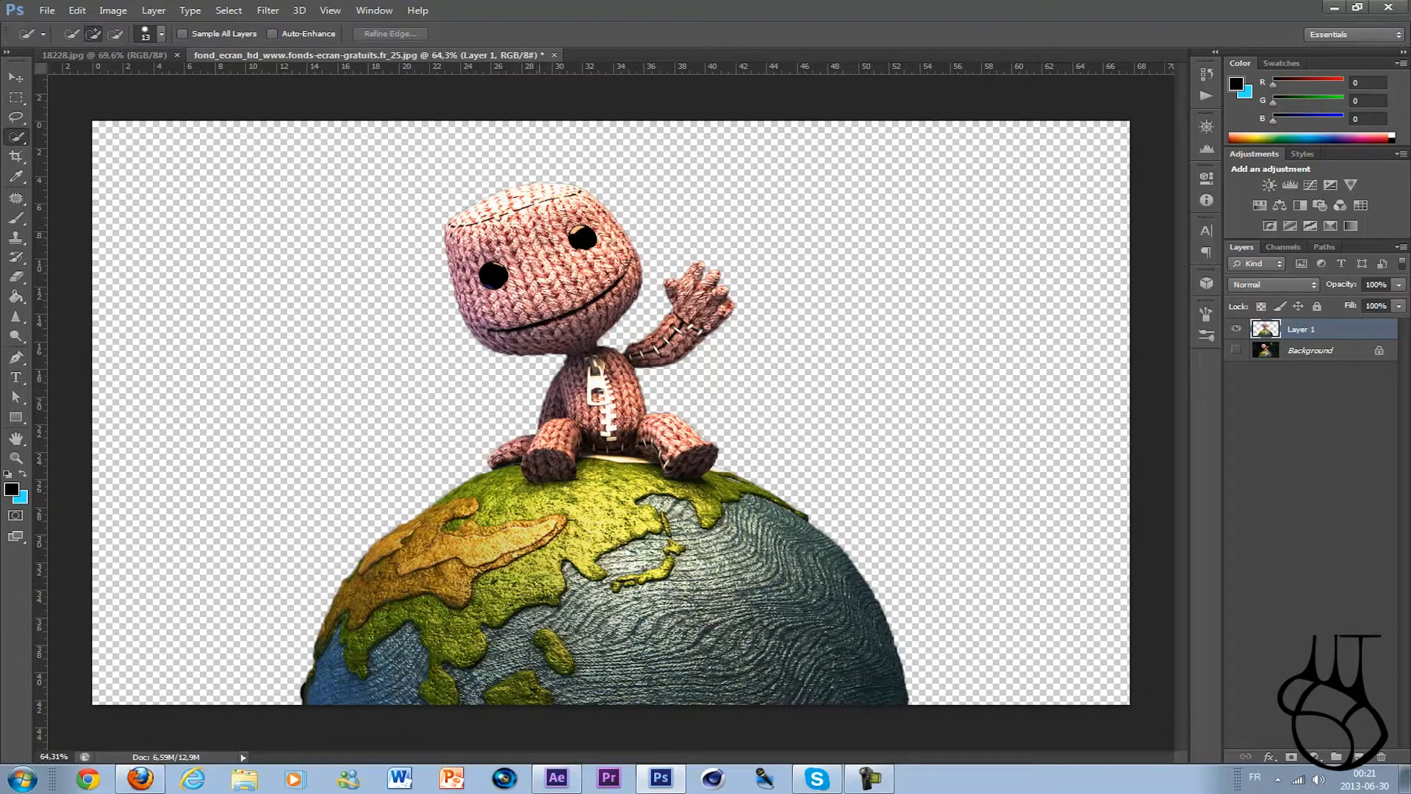
pyautogui.click(1237, 351)
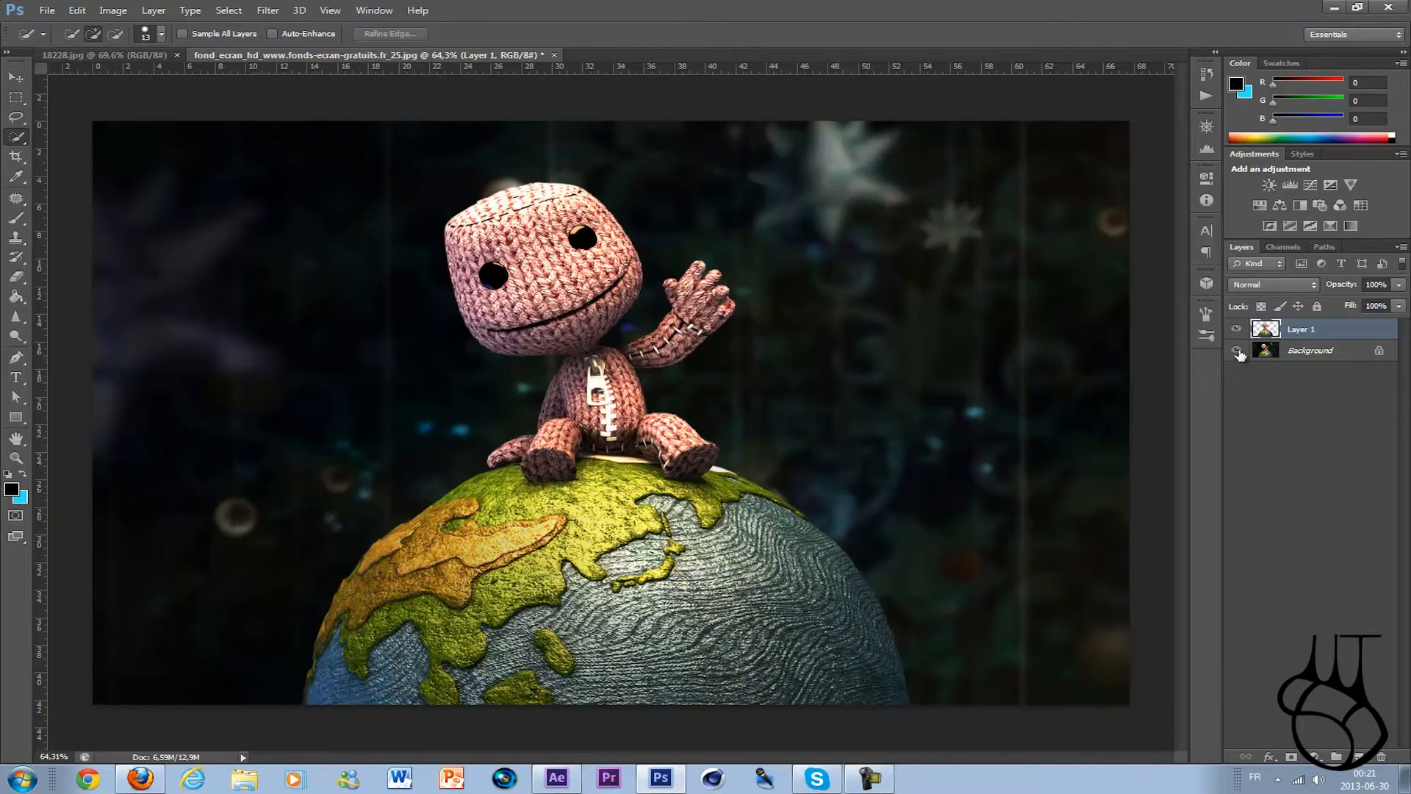
pyautogui.click(1237, 350)
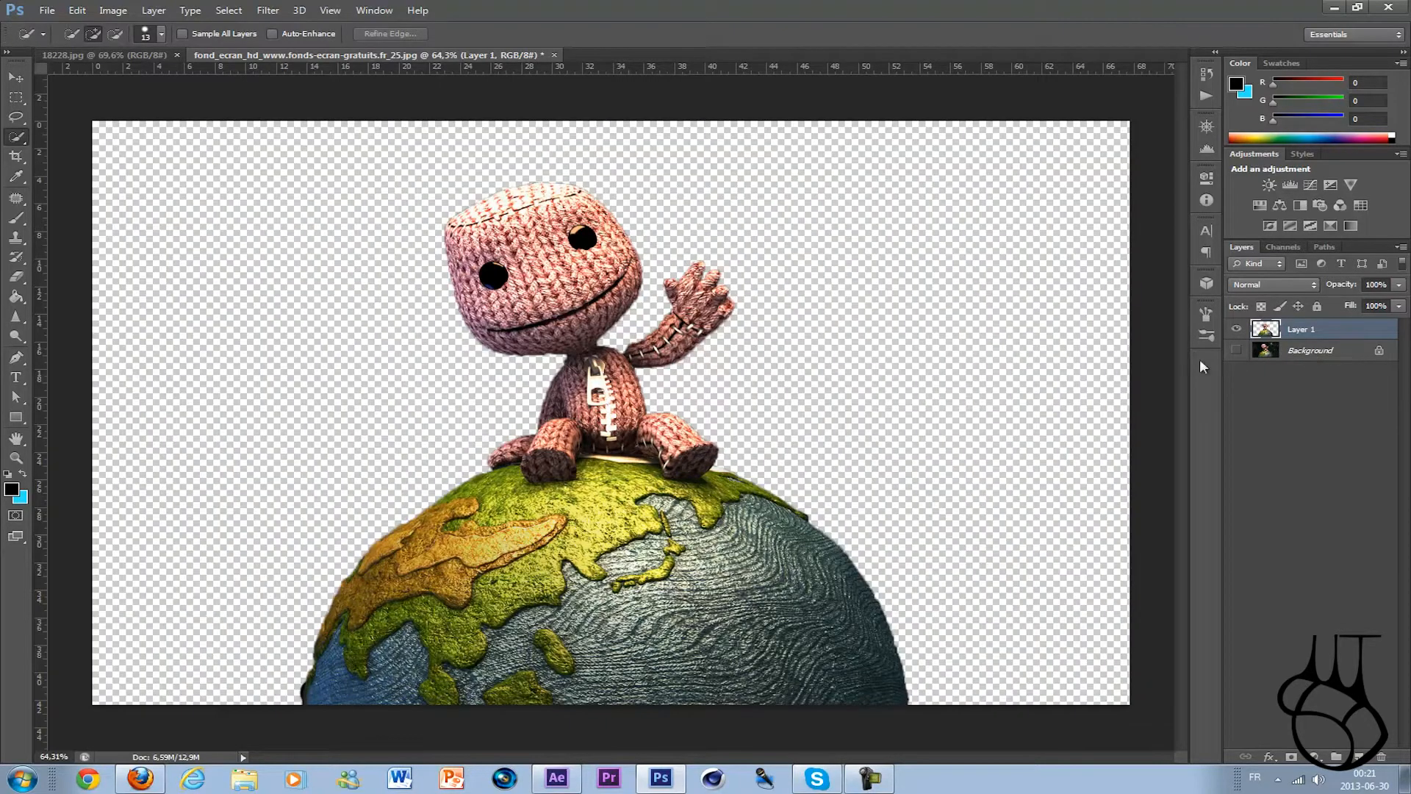
pyautogui.click(1237, 350)
pyautogui.click(1237, 350)
pyautogui.click(1236, 350)
pyautogui.click(1236, 350)
pyautogui.click(1237, 351)
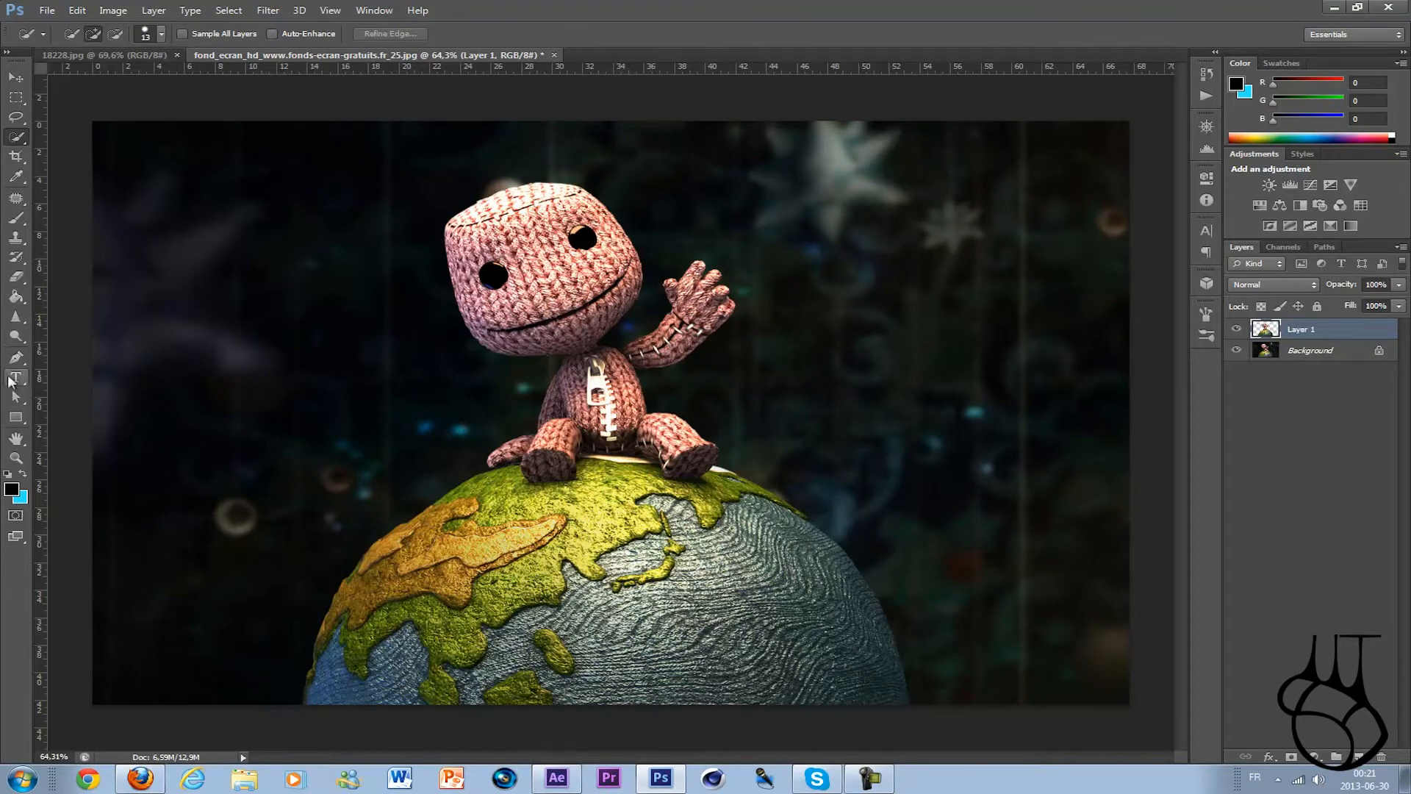
# Draw a closed irregular path with straight and curved segments in the dark area left of the doll using the Pen tool
pyautogui.click(13, 361)
pyautogui.rightClick(14, 361)
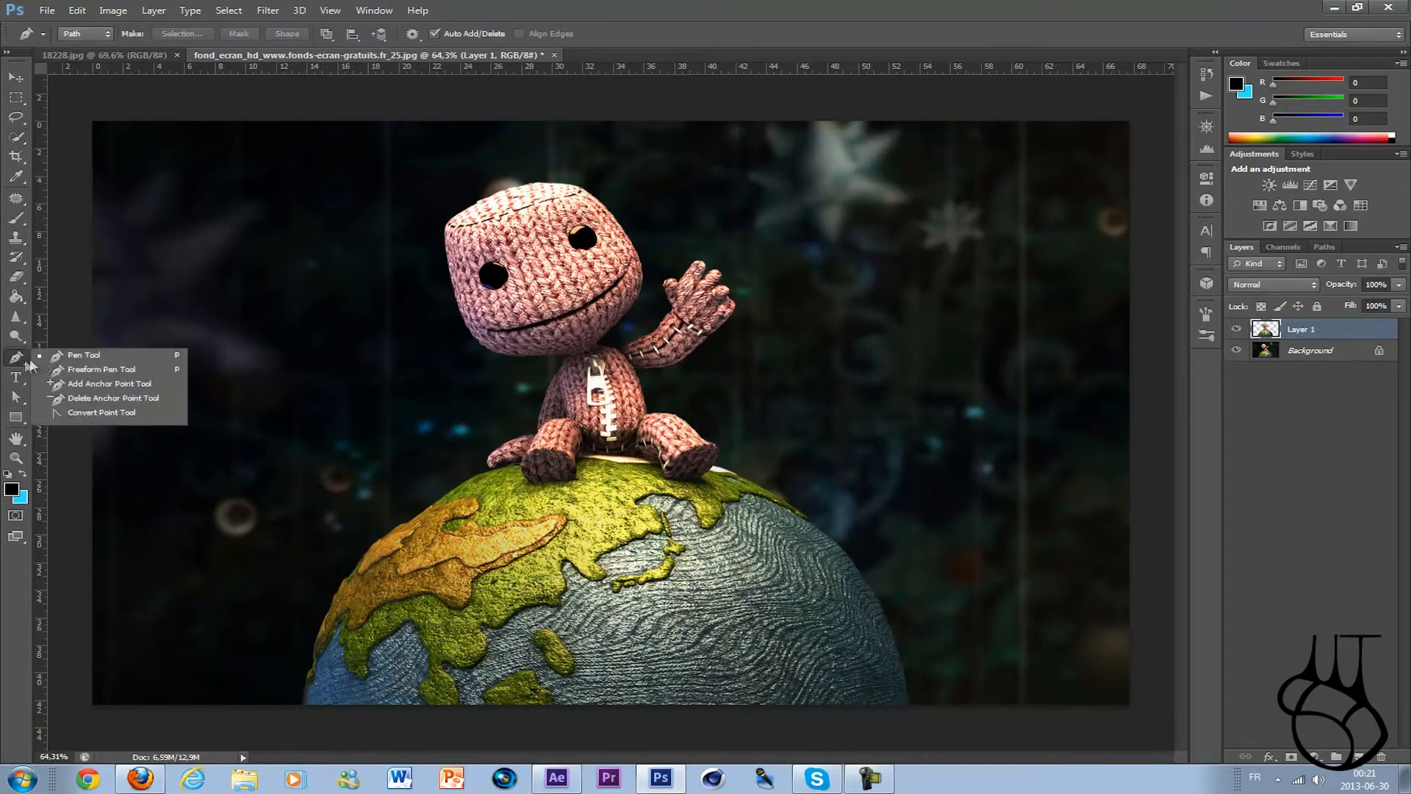
pyautogui.click(76, 355)
pyautogui.click(183, 365)
pyautogui.click(222, 253)
pyautogui.click(284, 254)
pyautogui.click(299, 301)
pyautogui.moveTo(352, 288); pyautogui.dragTo(376, 183)
pyautogui.moveTo(432, 366); pyautogui.dragTo(461, 402)
pyautogui.moveTo(388, 455); pyautogui.dragTo(335, 424)
pyautogui.click(348, 391)
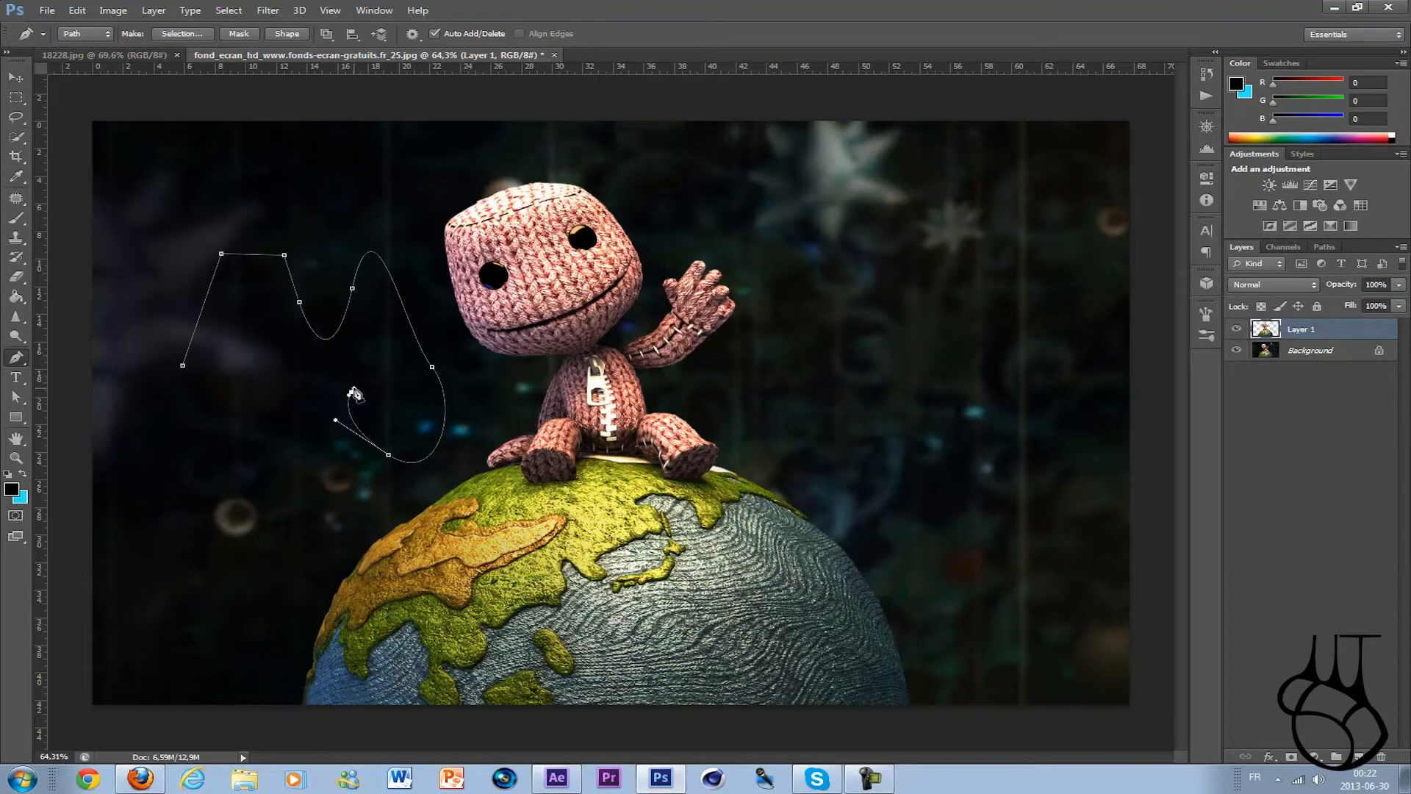
pyautogui.click(337, 366)
pyautogui.click(287, 386)
pyautogui.click(246, 398)
pyautogui.click(182, 366)
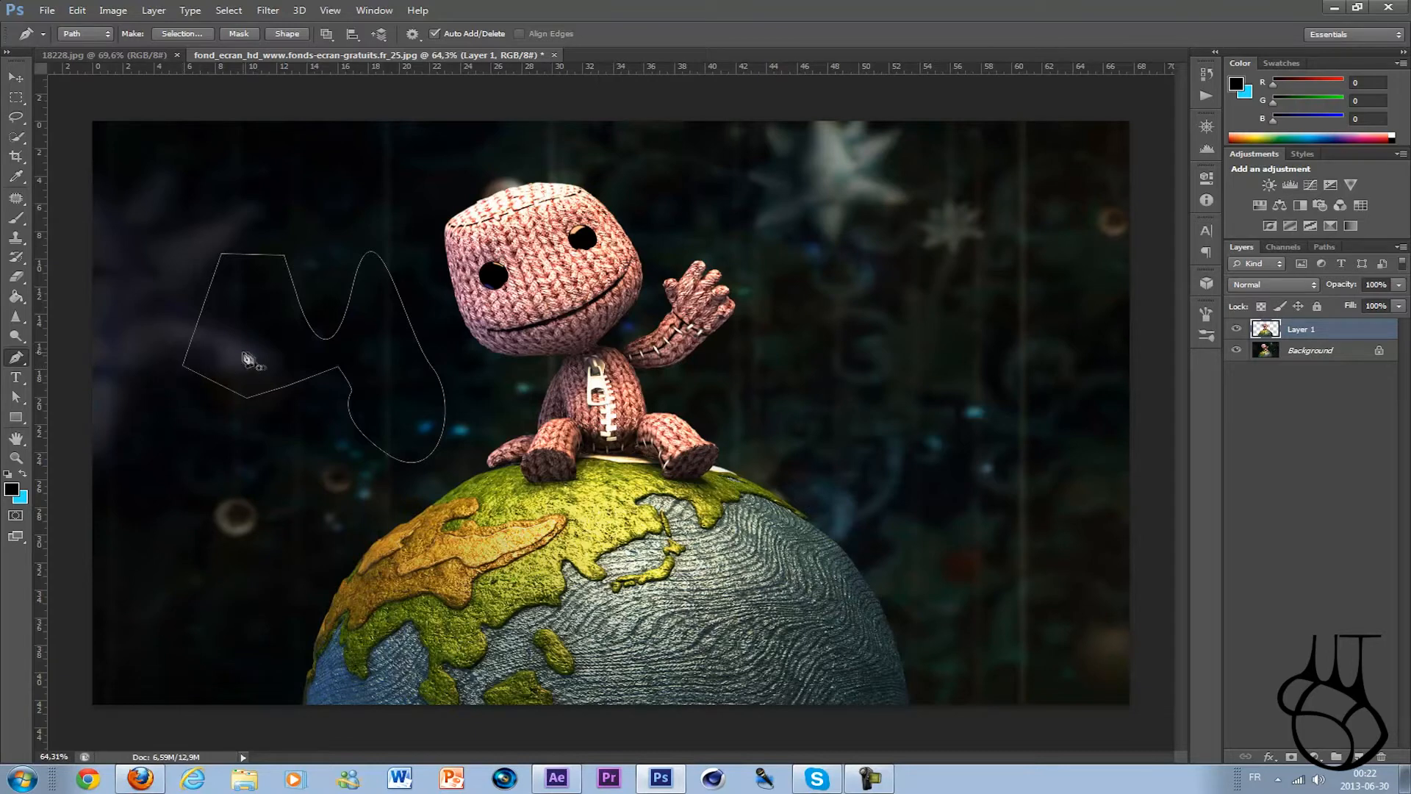
# Convert the pen path into a new anti-aliased selection with a feather radius of 0 pixels
pyautogui.rightClick(262, 356)
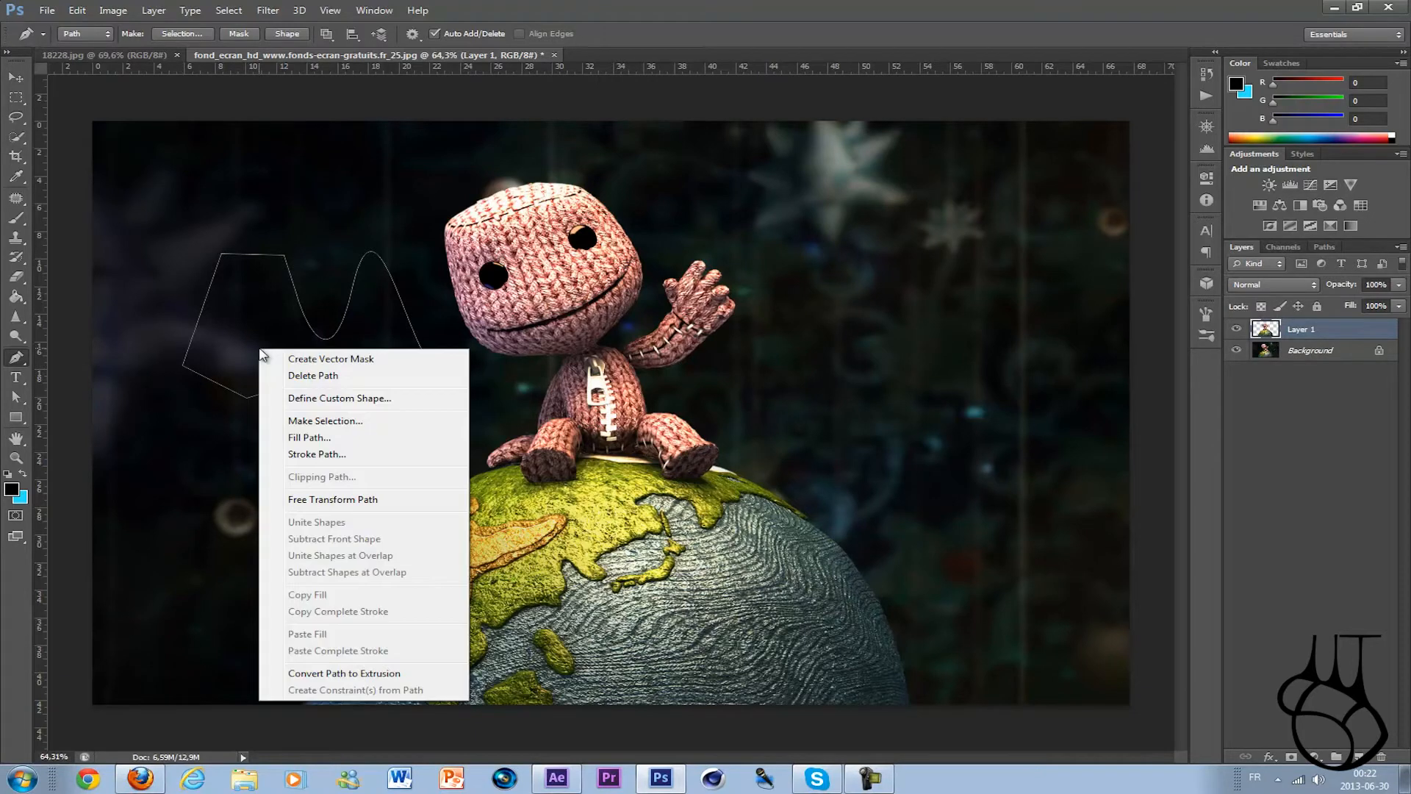
pyautogui.click(328, 422)
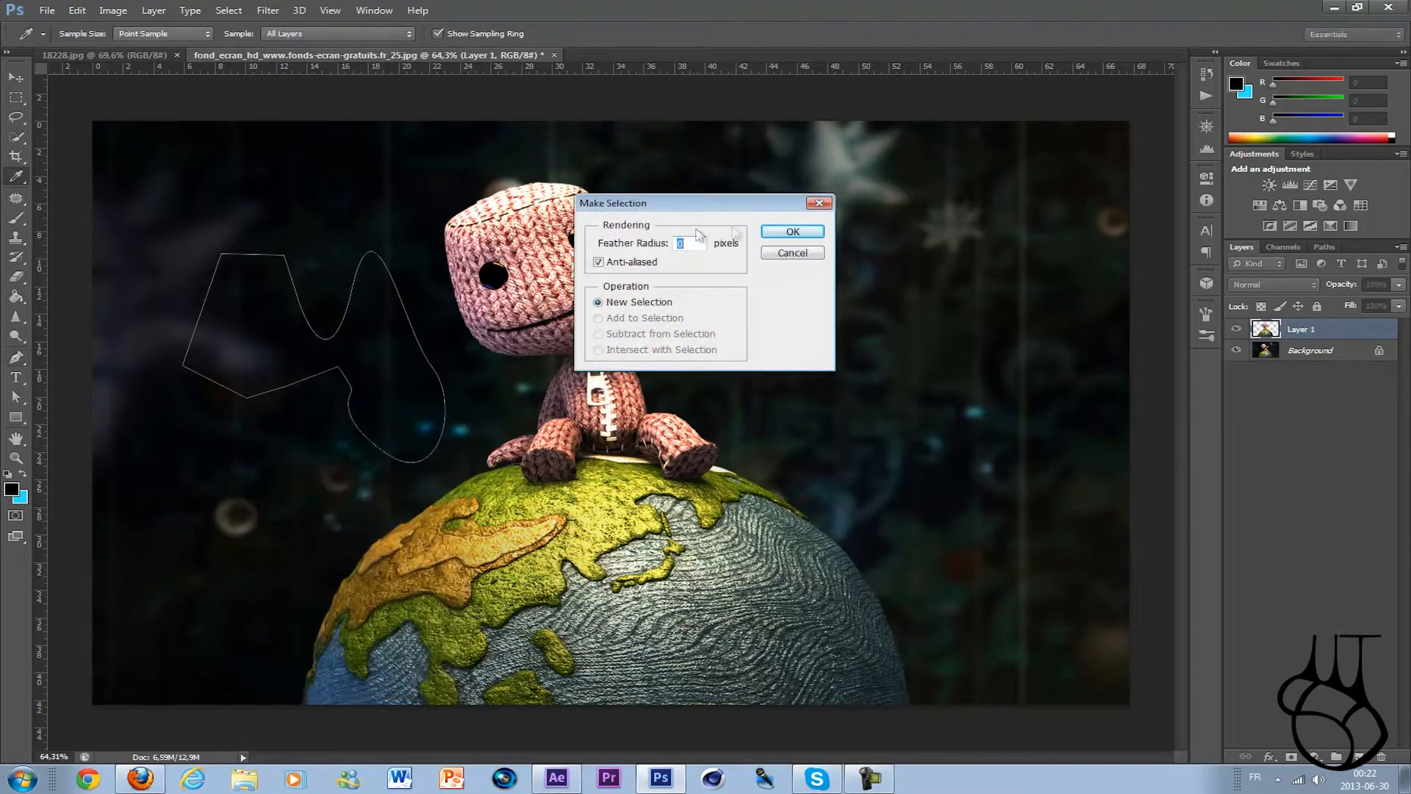
pyautogui.click(801, 232)
pyautogui.rightClick(319, 356)
pyautogui.click(196, 443)
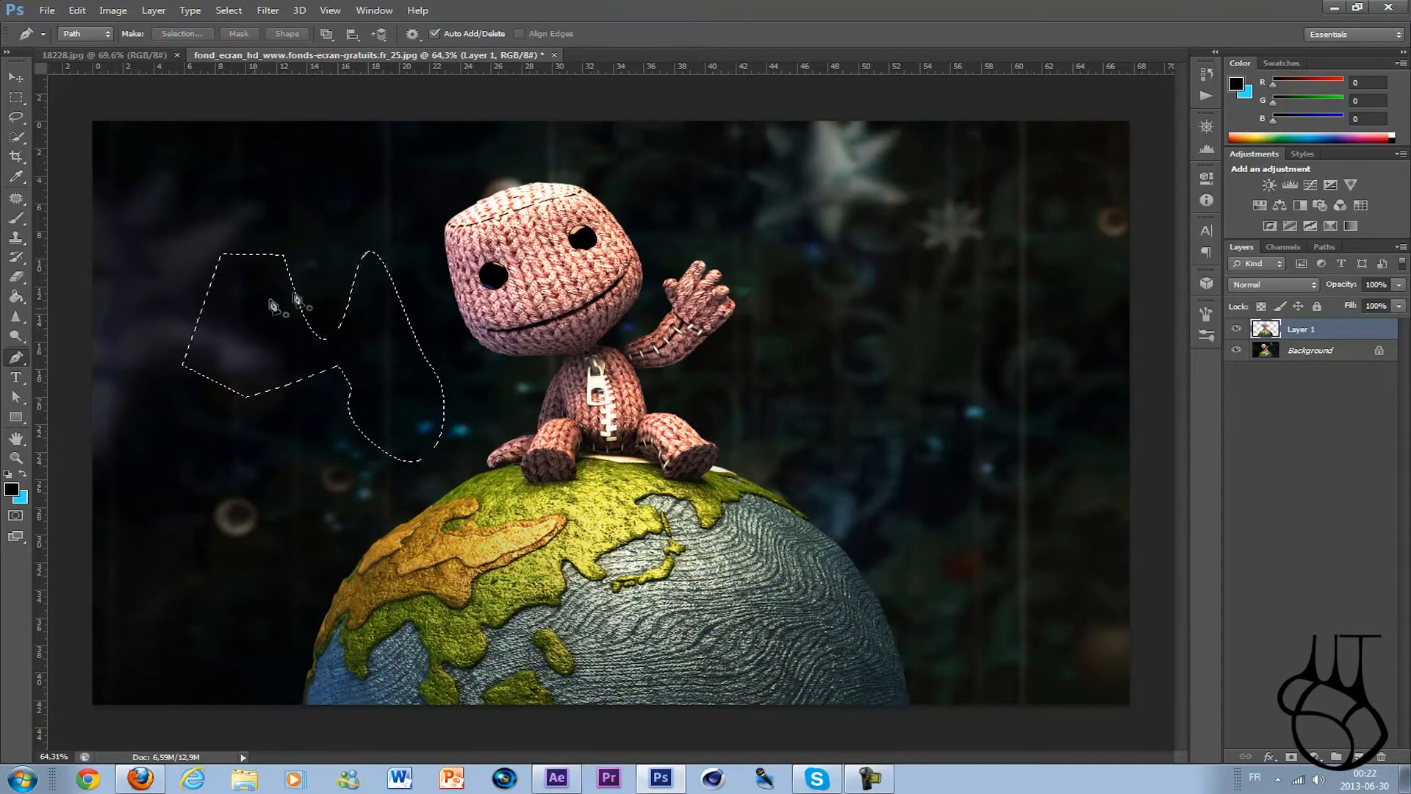
# Try to copy the irregular selection from Layer 1 onto a new layer with Layer Via Copy, using the Rectangular Marquee tool
pyautogui.click(23, 103)
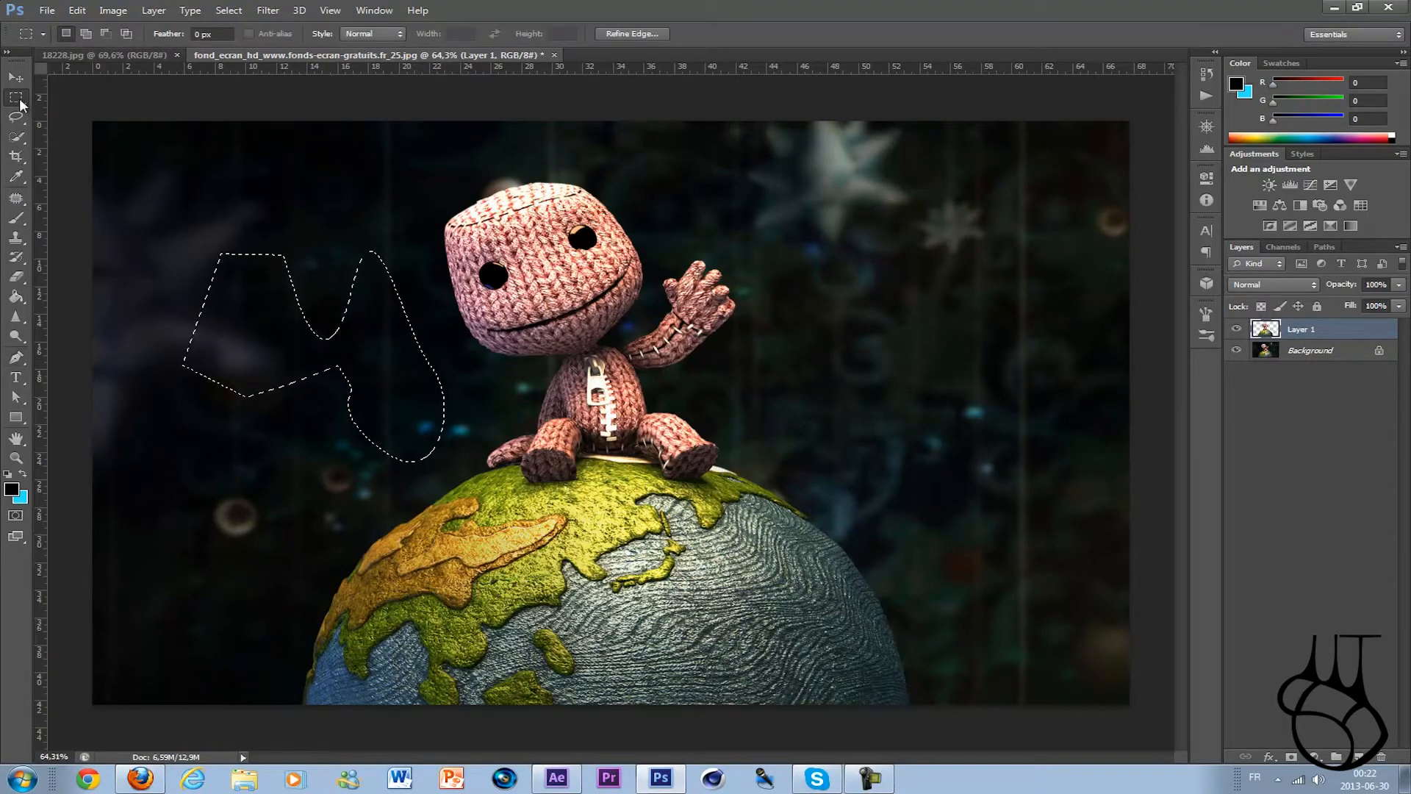
pyautogui.rightClick(23, 98)
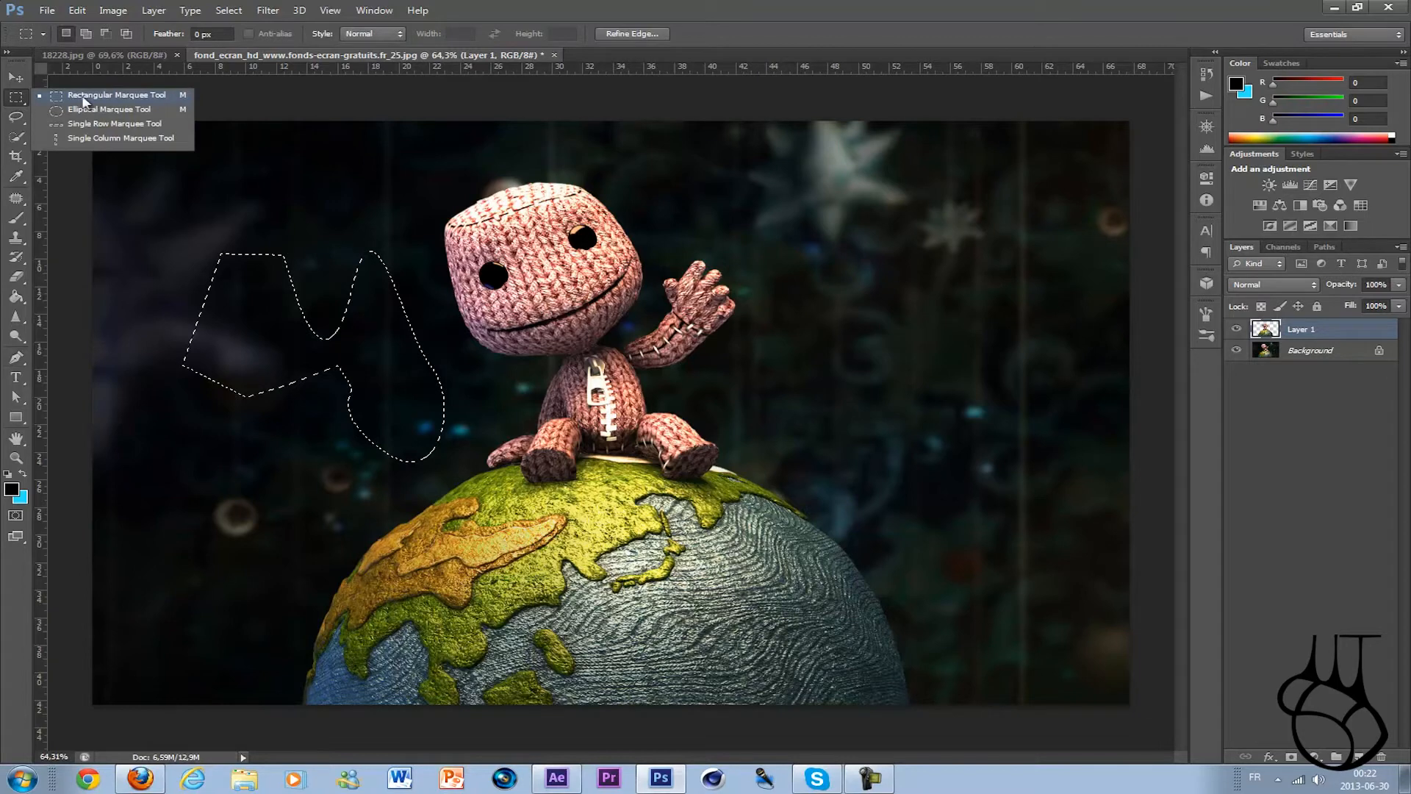
pyautogui.click(88, 95)
pyautogui.rightClick(268, 317)
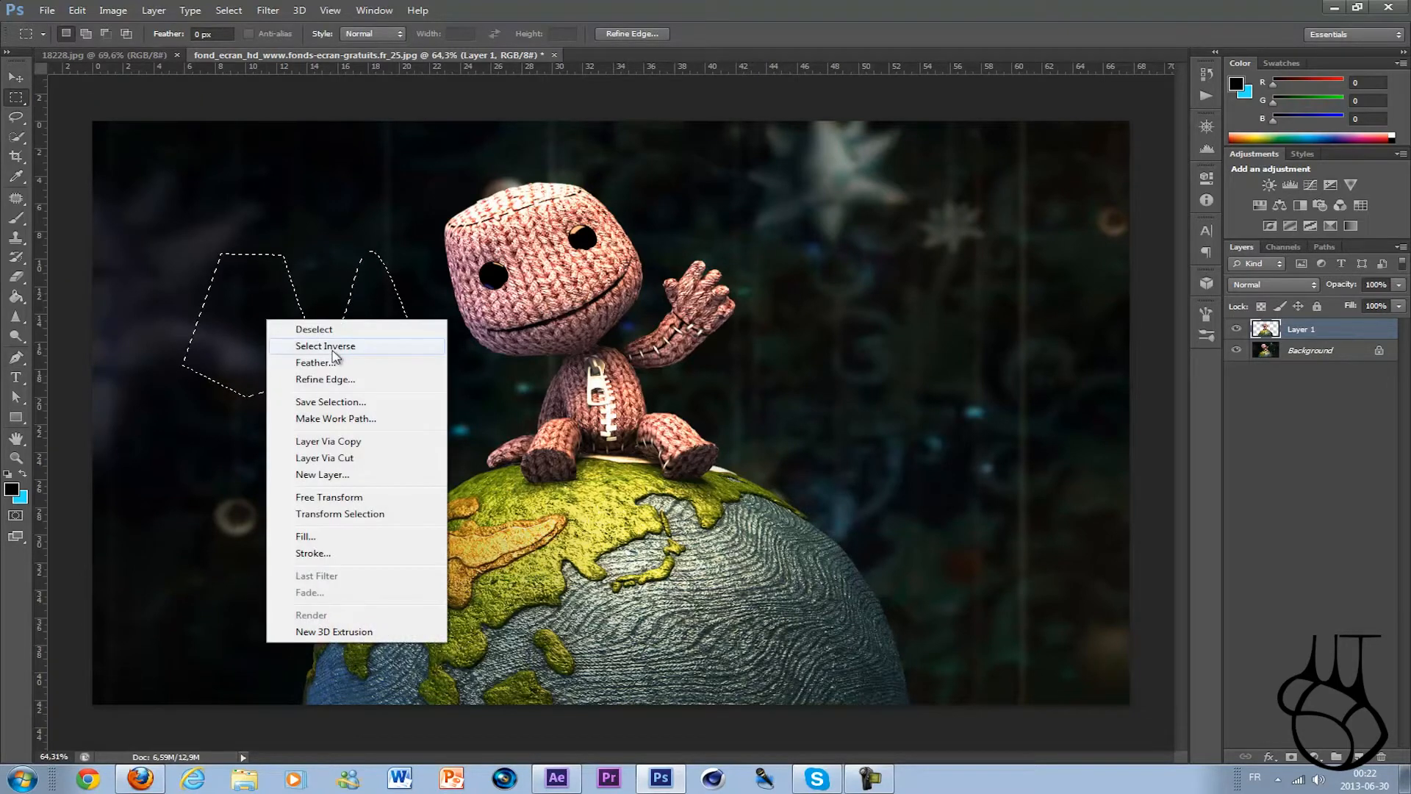
pyautogui.click(343, 439)
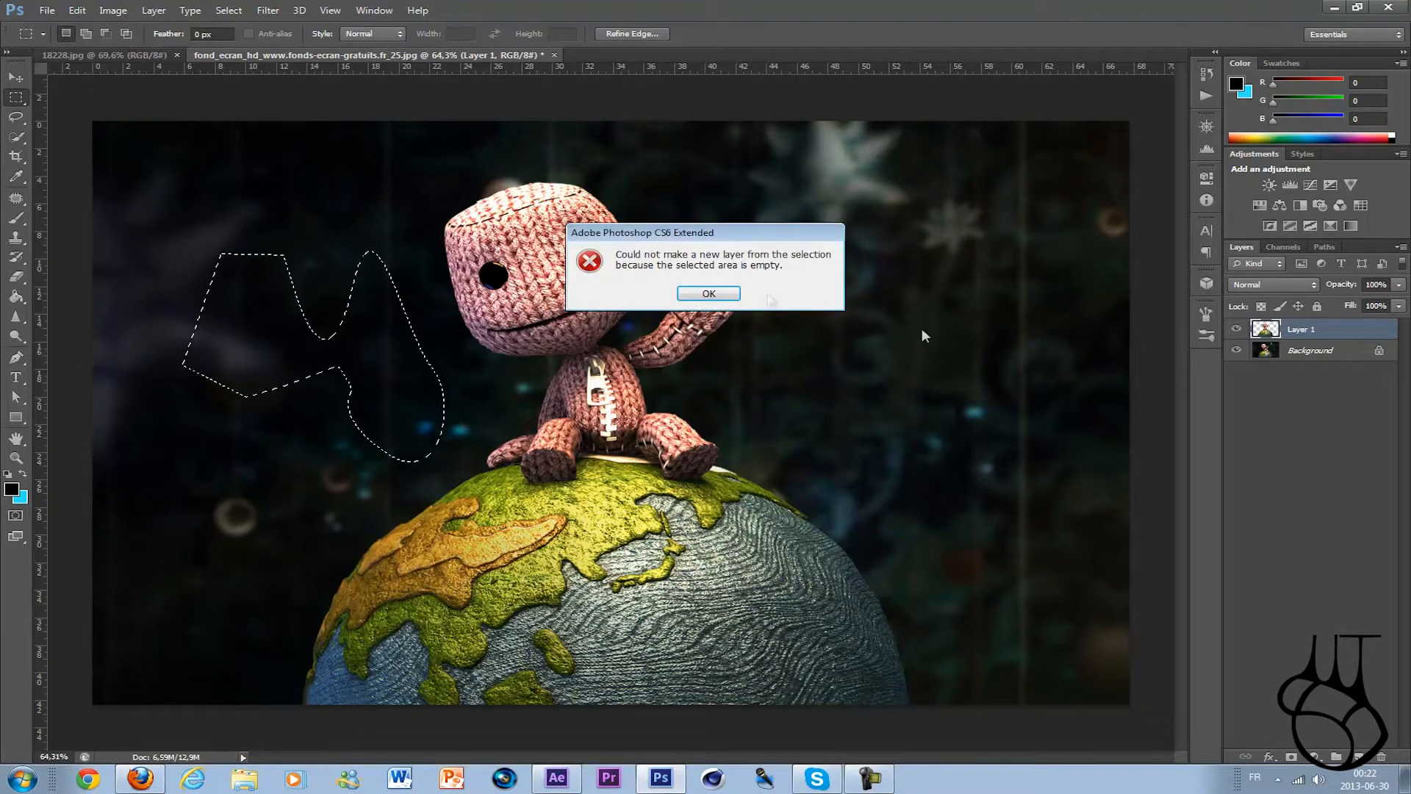
pyautogui.click(718, 294)
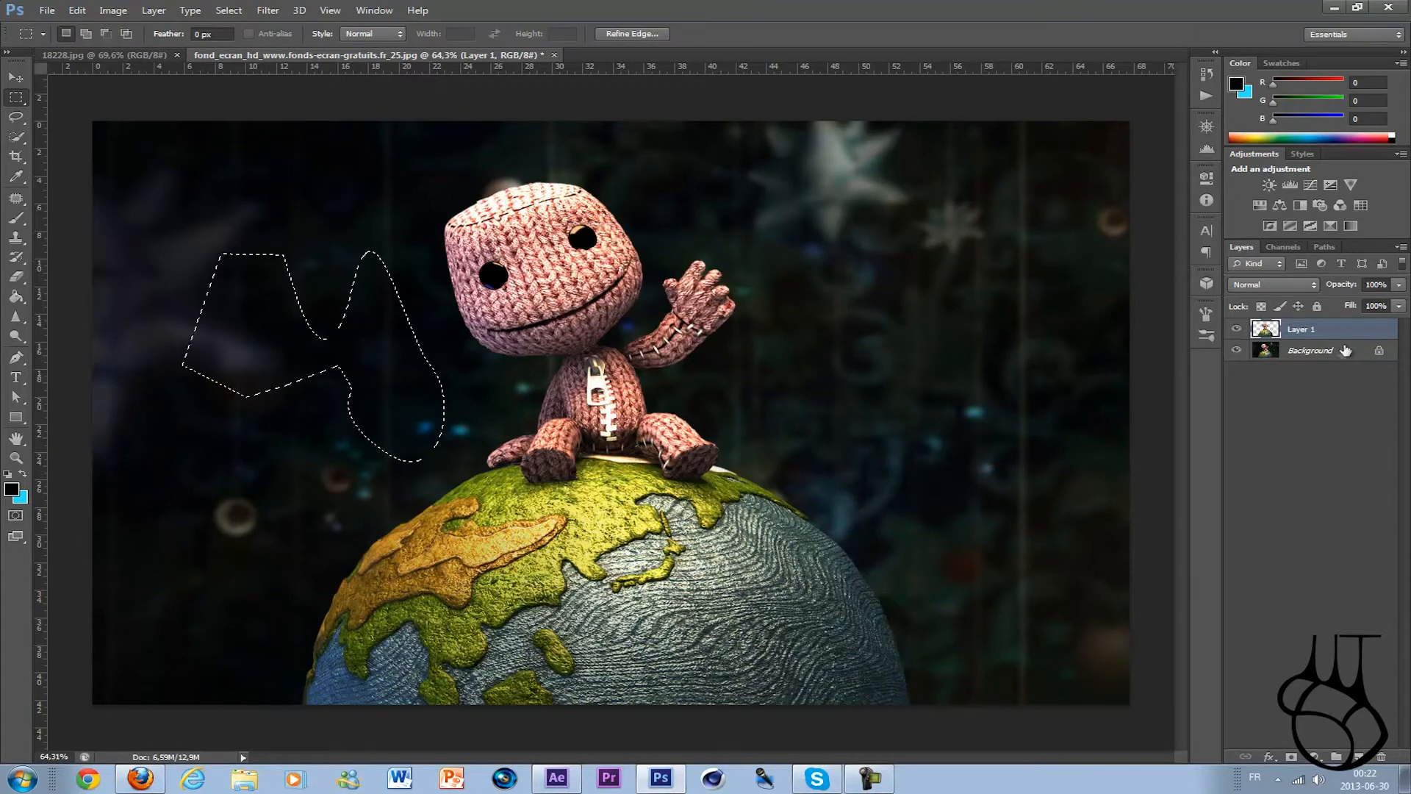
# Copy the irregular selection from the Background layer onto a new layer with Layer Via Copy
pyautogui.click(1323, 350)
pyautogui.rightClick(378, 324)
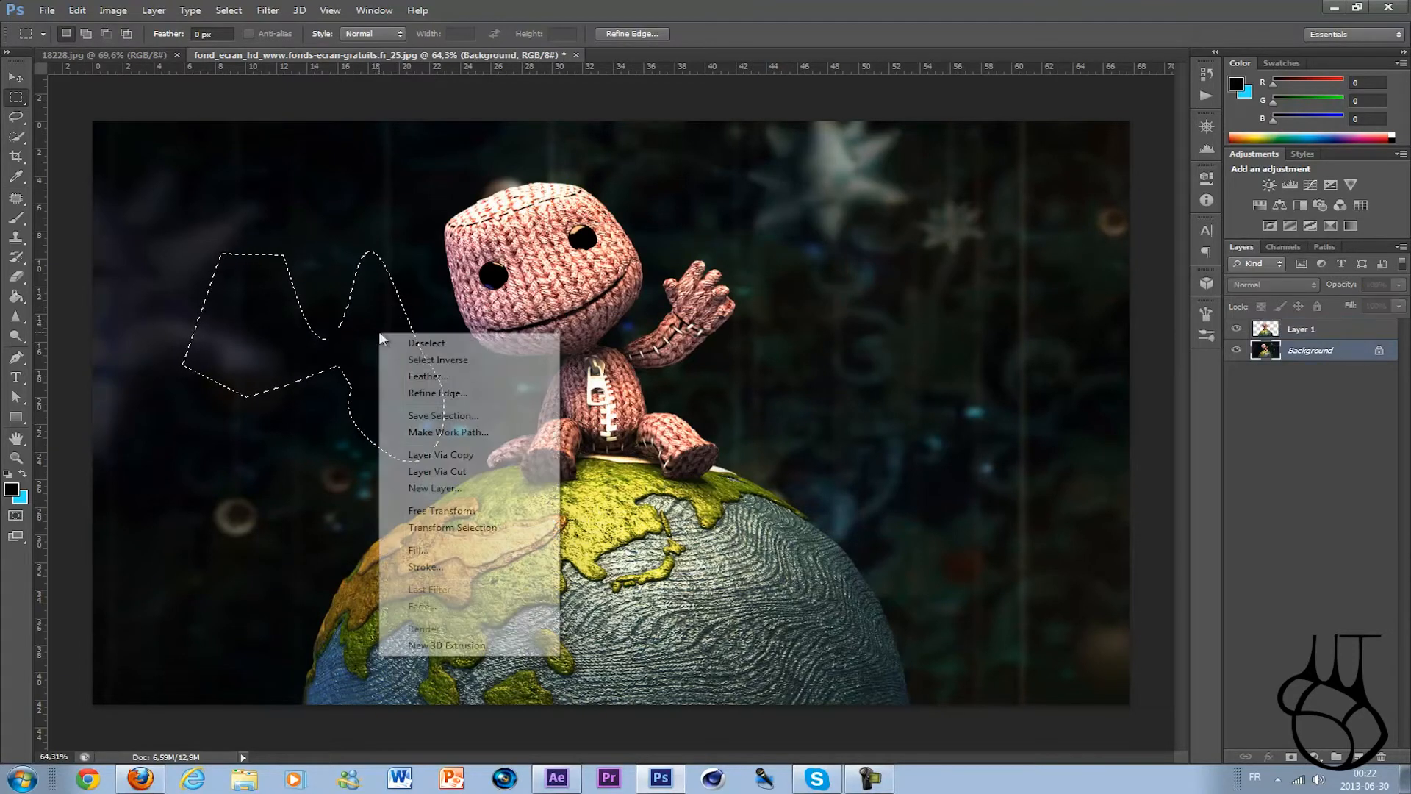
pyautogui.click(453, 455)
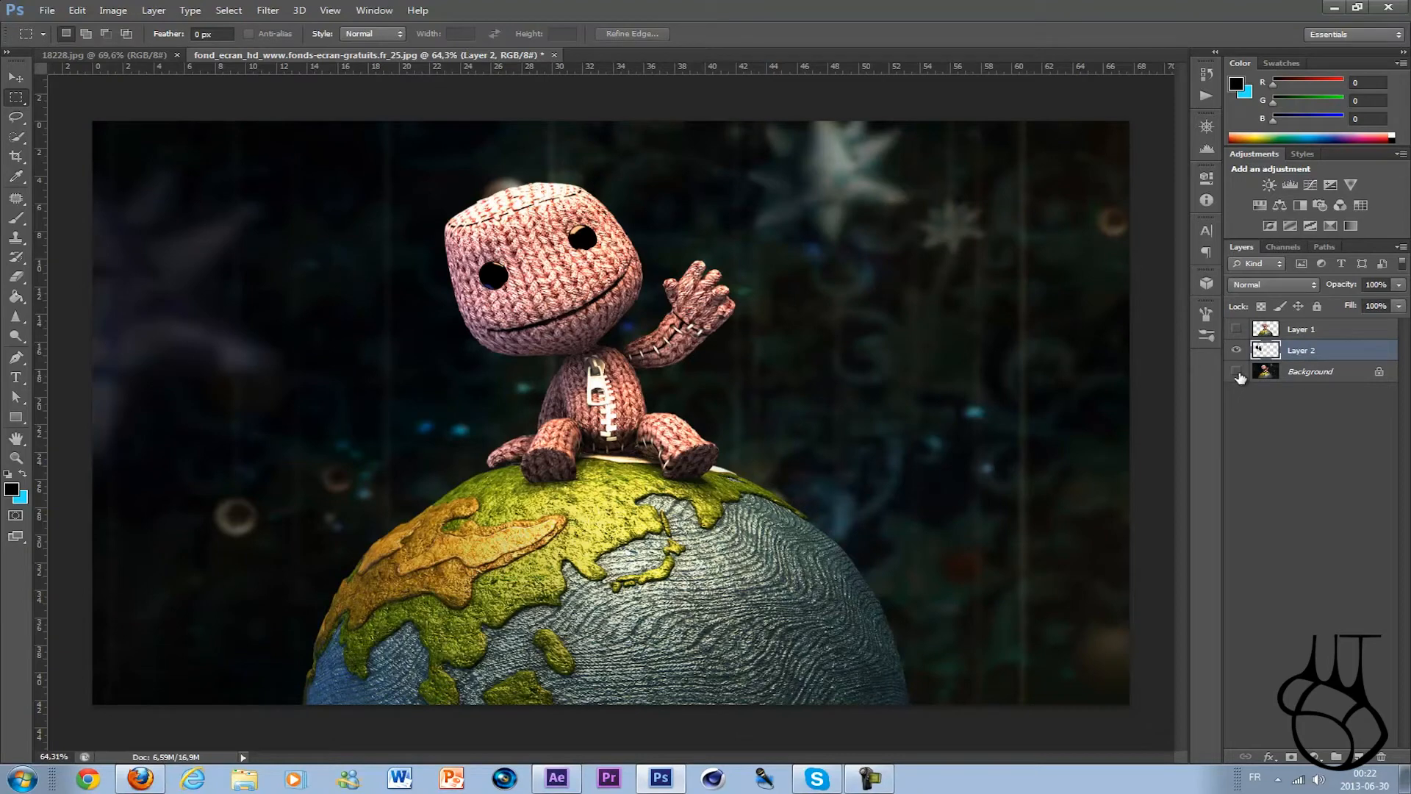
# Toggle the Background layer's visibility to inspect the copied irregular shape, and merge the shape's layer back down
pyautogui.click(1237, 371)
pyautogui.click(1236, 371)
pyautogui.hotkey('ctrl', 'e')
pyautogui.click(1293, 407)
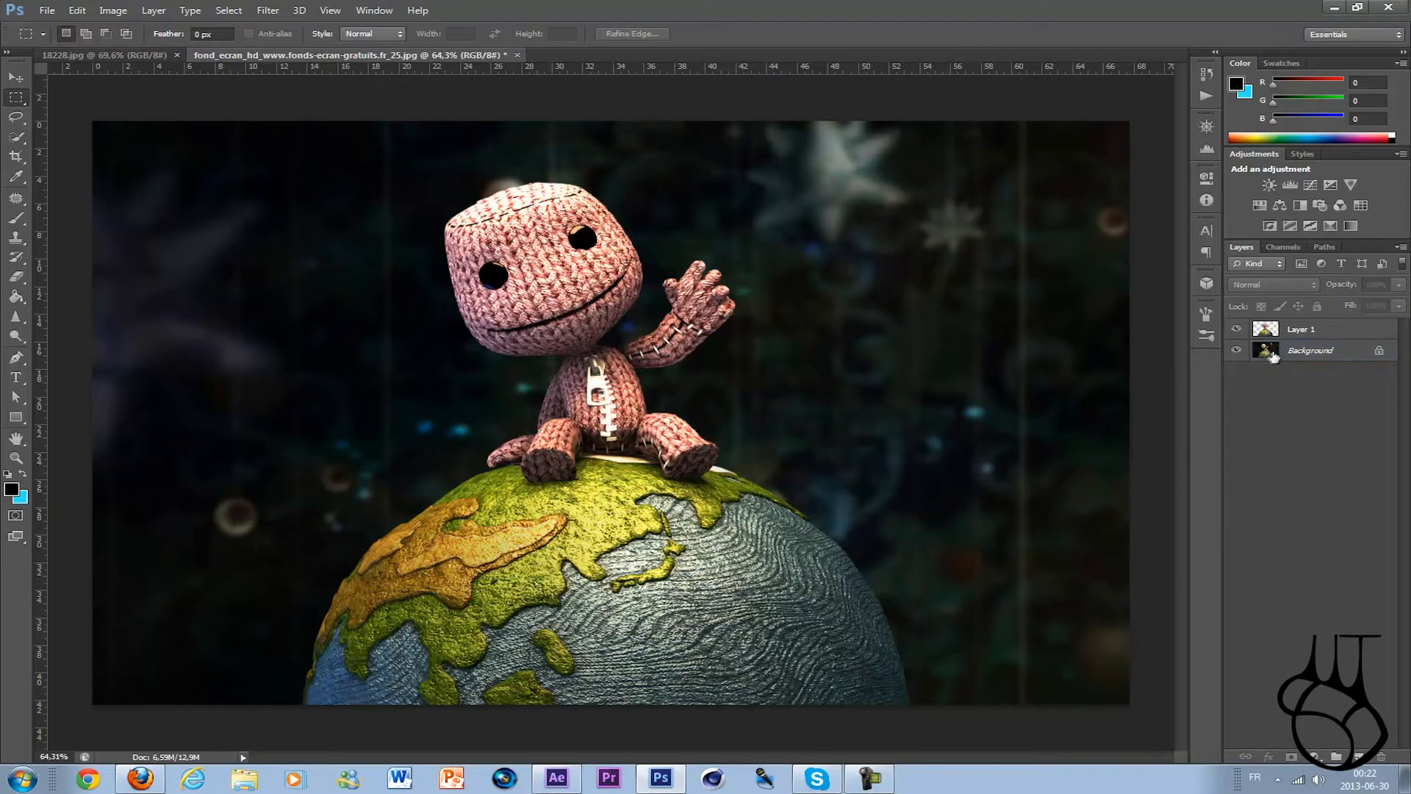
# Load the outline of the doll and globe on Layer 1 as a selection
pyautogui.click(1273, 332)
pyautogui.click(1295, 404)
pyautogui.keyDown('ctrl'); pyautogui.click(1267, 331); pyautogui.keyUp('ctrl')
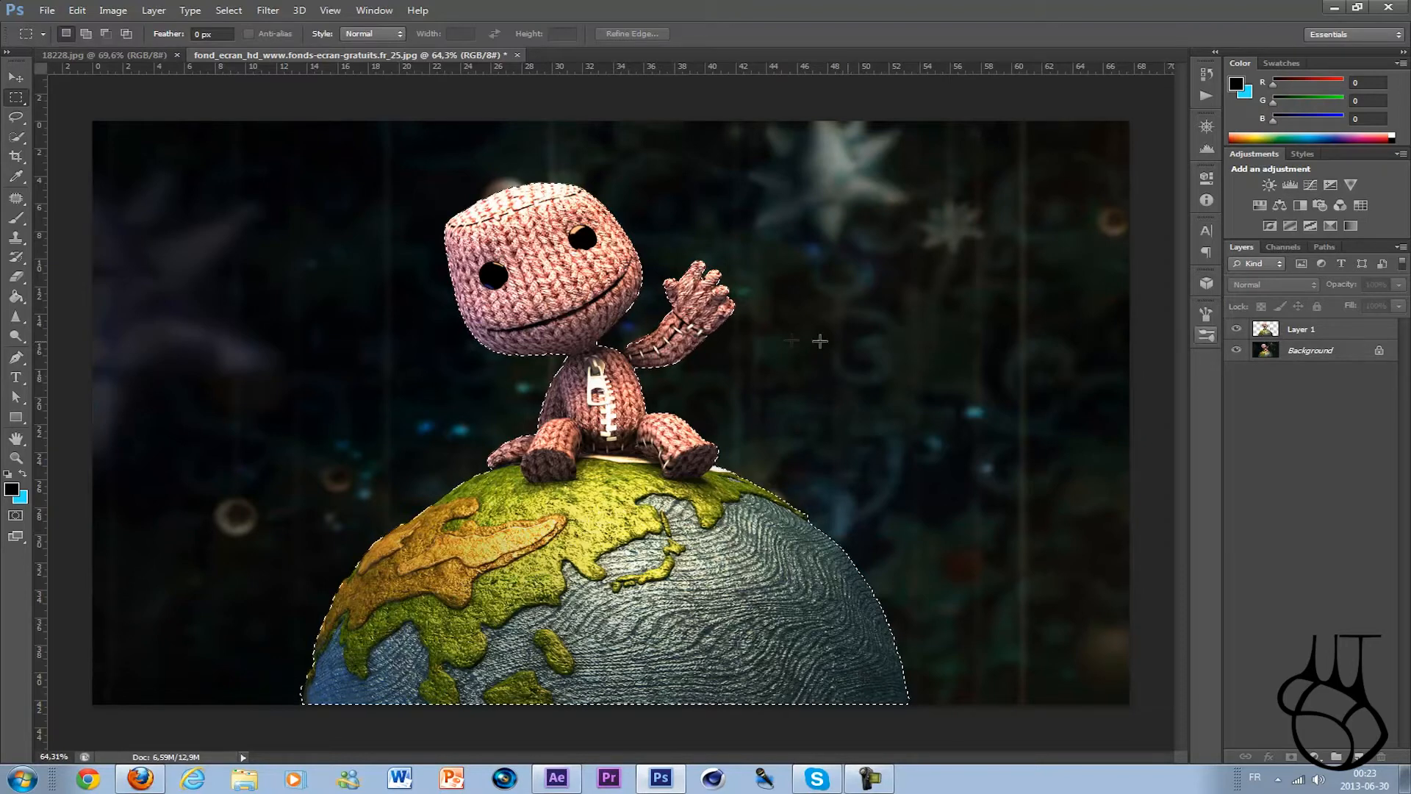
# Invert the selection with the Rectangular Marquee tool so it covers everything around the doll and globe
pyautogui.rightClick(15, 98)
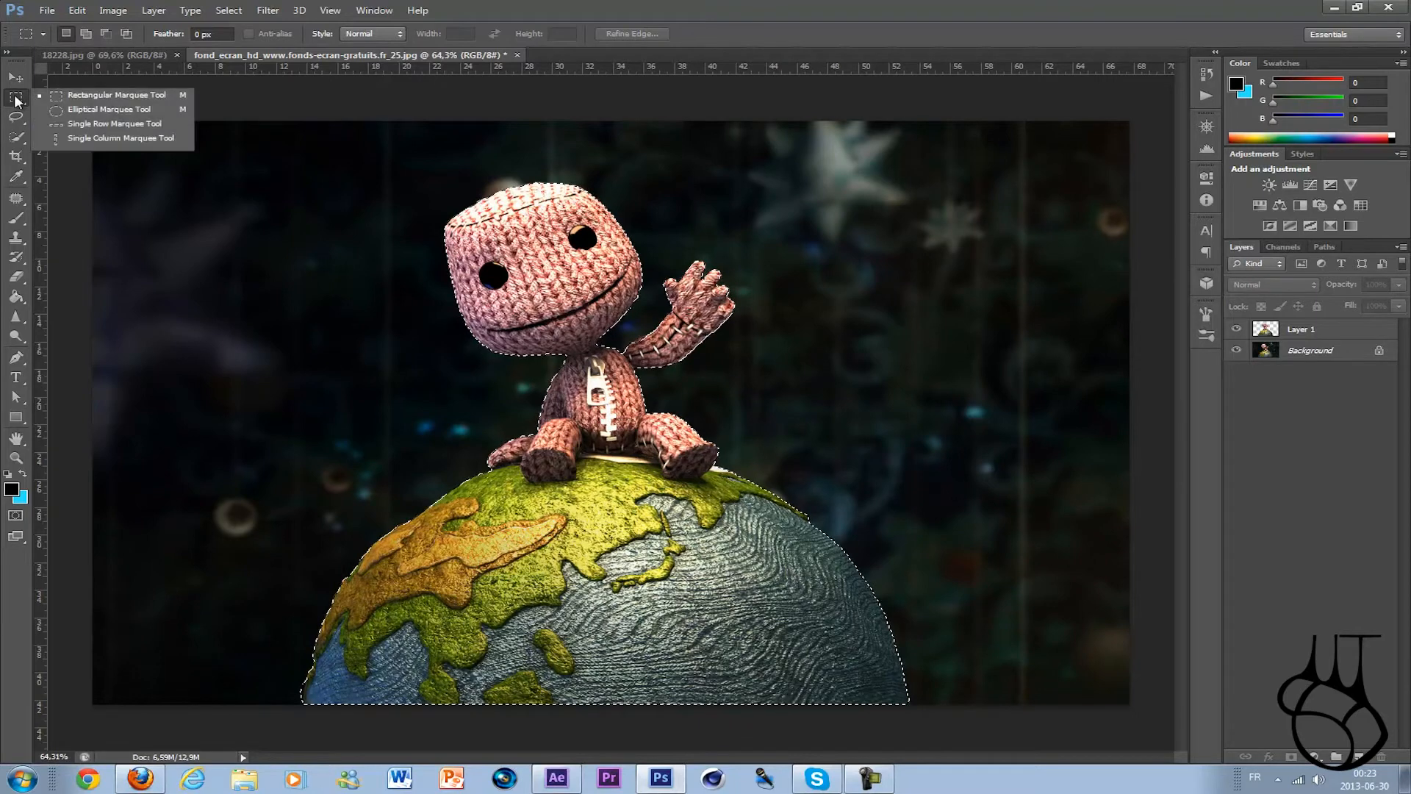
pyautogui.click(122, 98)
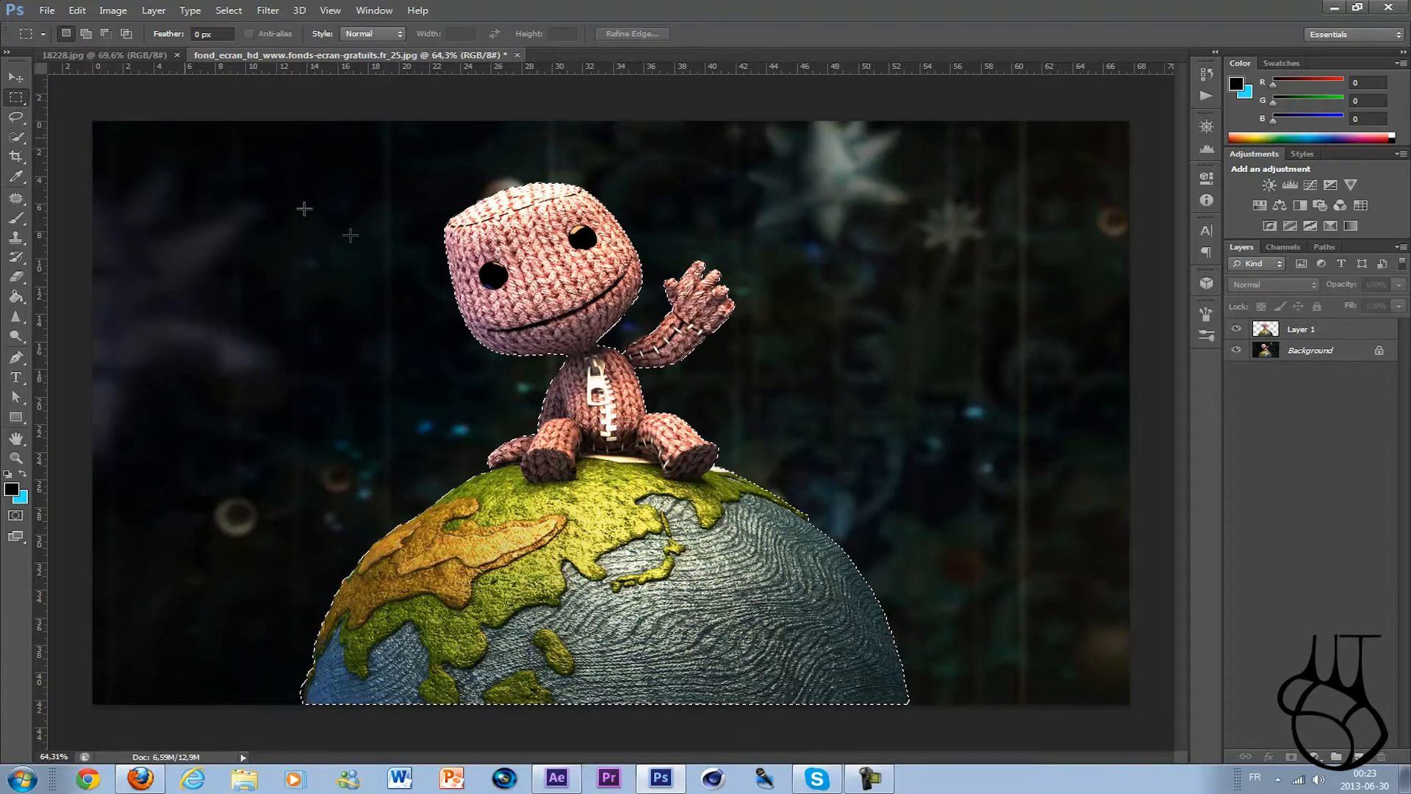
pyautogui.rightClick(577, 436)
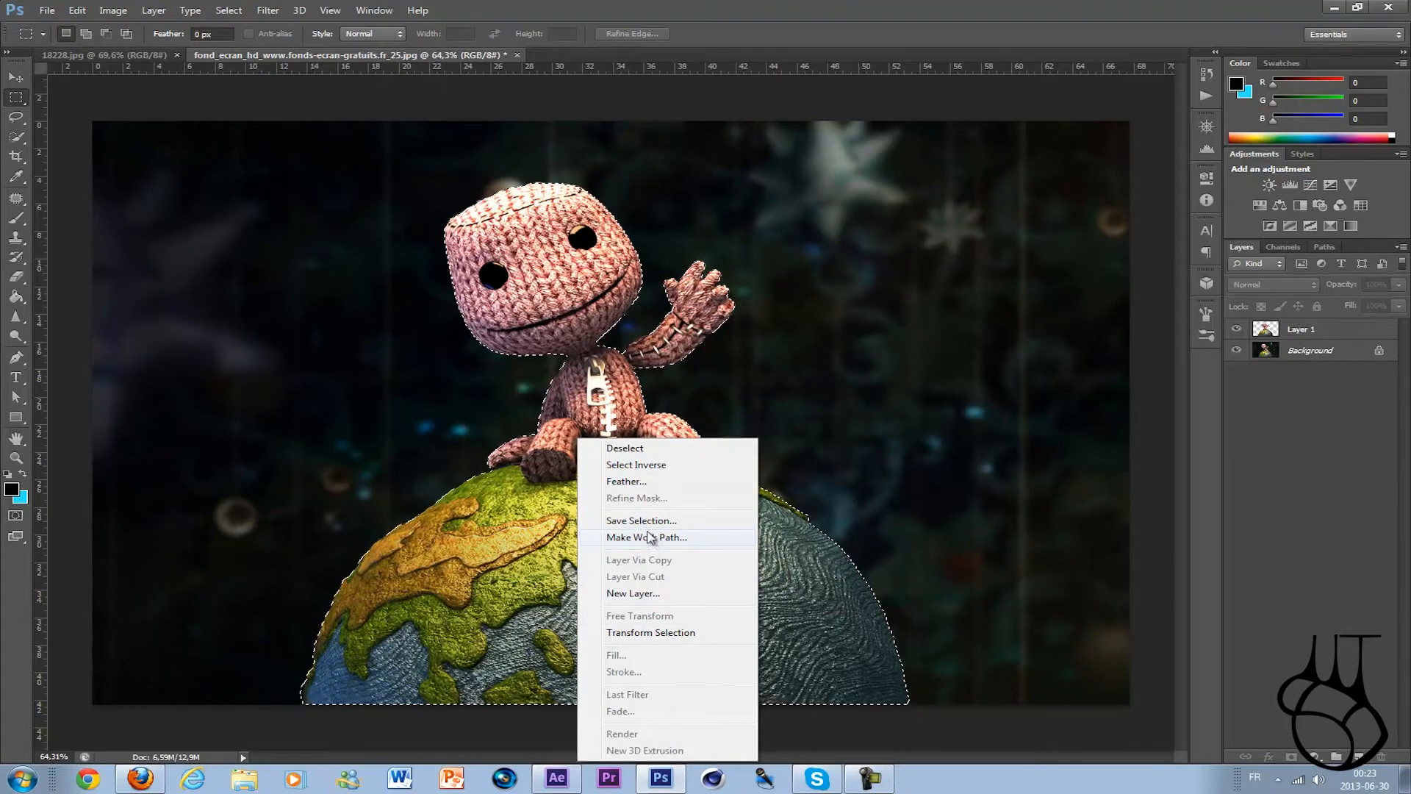
pyautogui.click(647, 464)
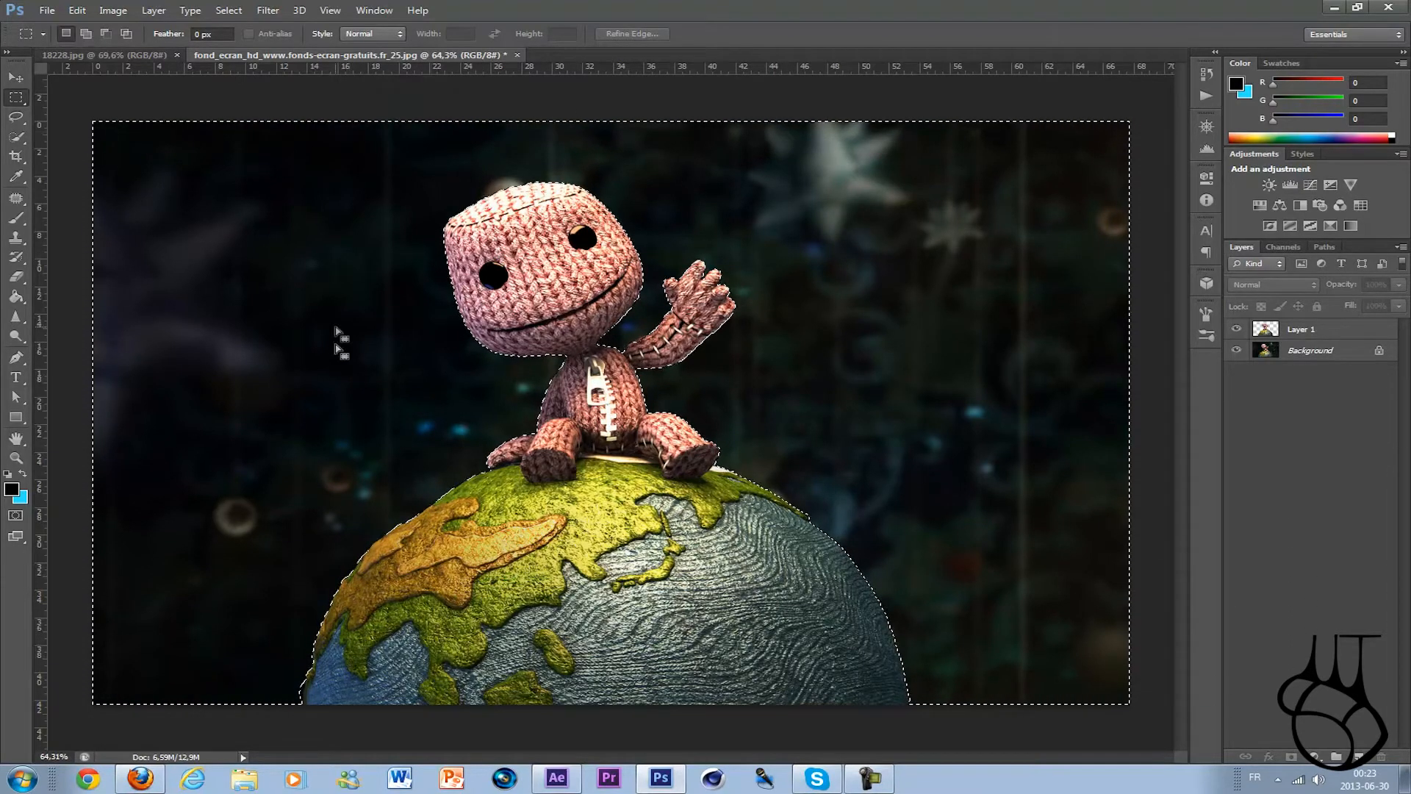
# Hide Layer 1 and copy the inverted selection from the Background layer onto a new layer with Layer Via Copy
pyautogui.rightClick(881, 406)
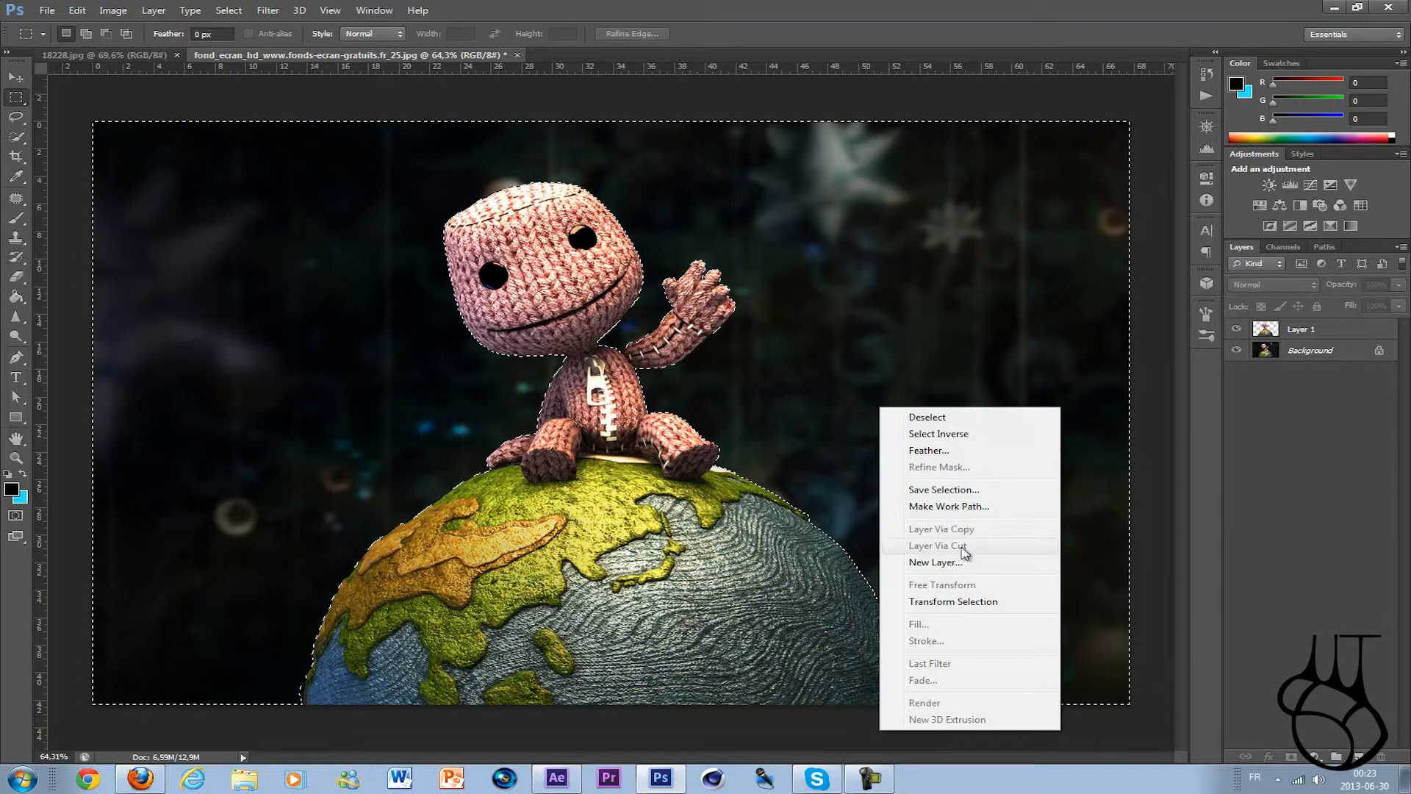
pyautogui.rightClick(814, 338)
pyautogui.click(1309, 369)
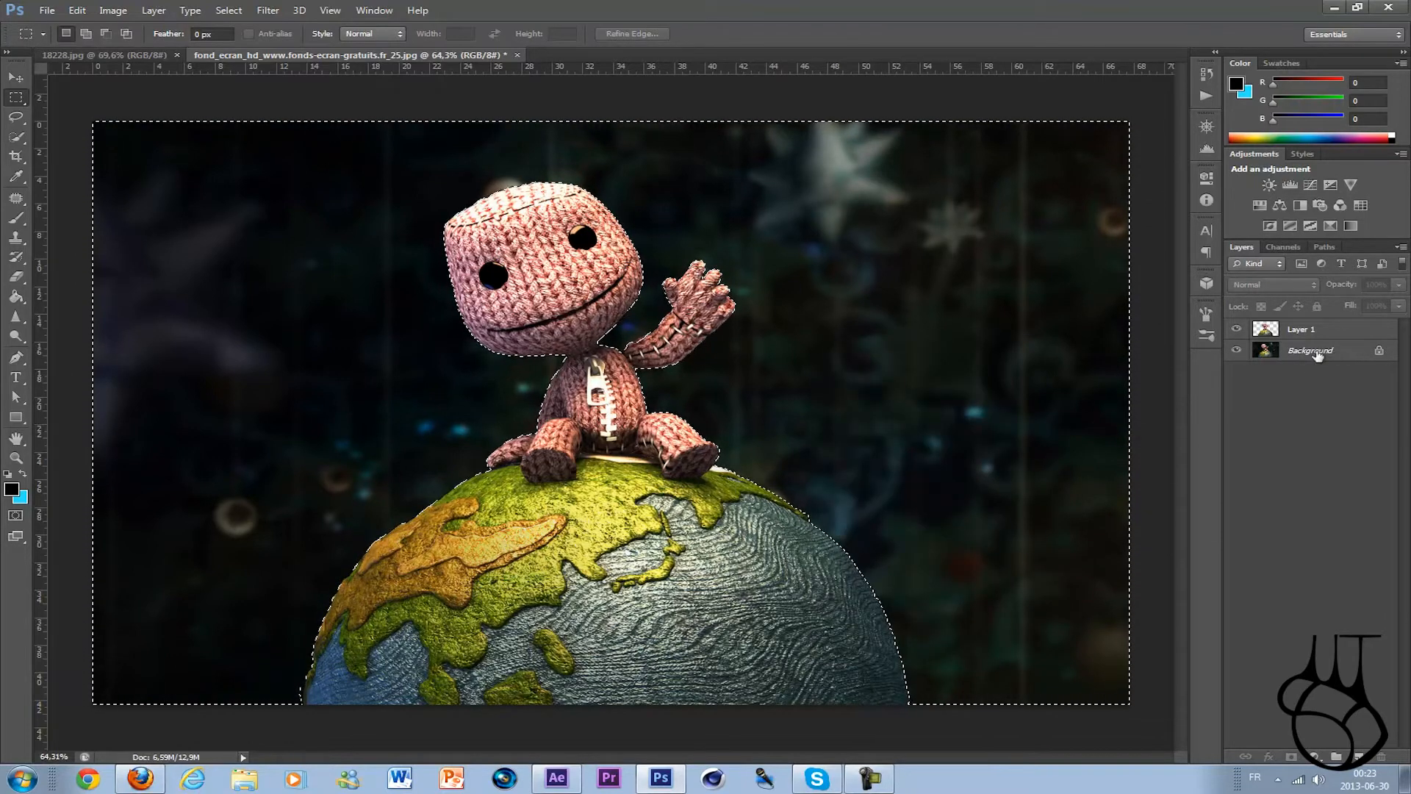
pyautogui.click(1339, 352)
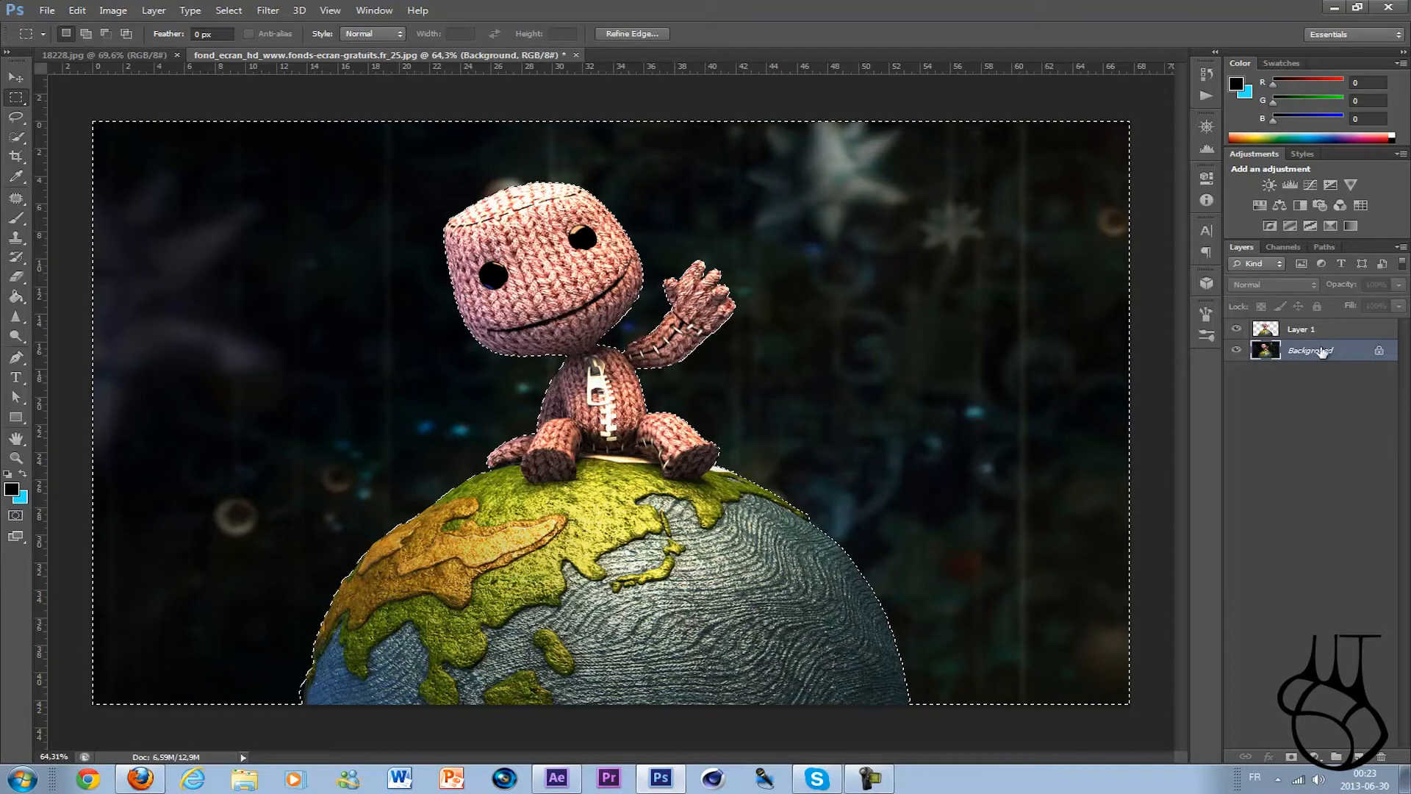
pyautogui.click(1236, 328)
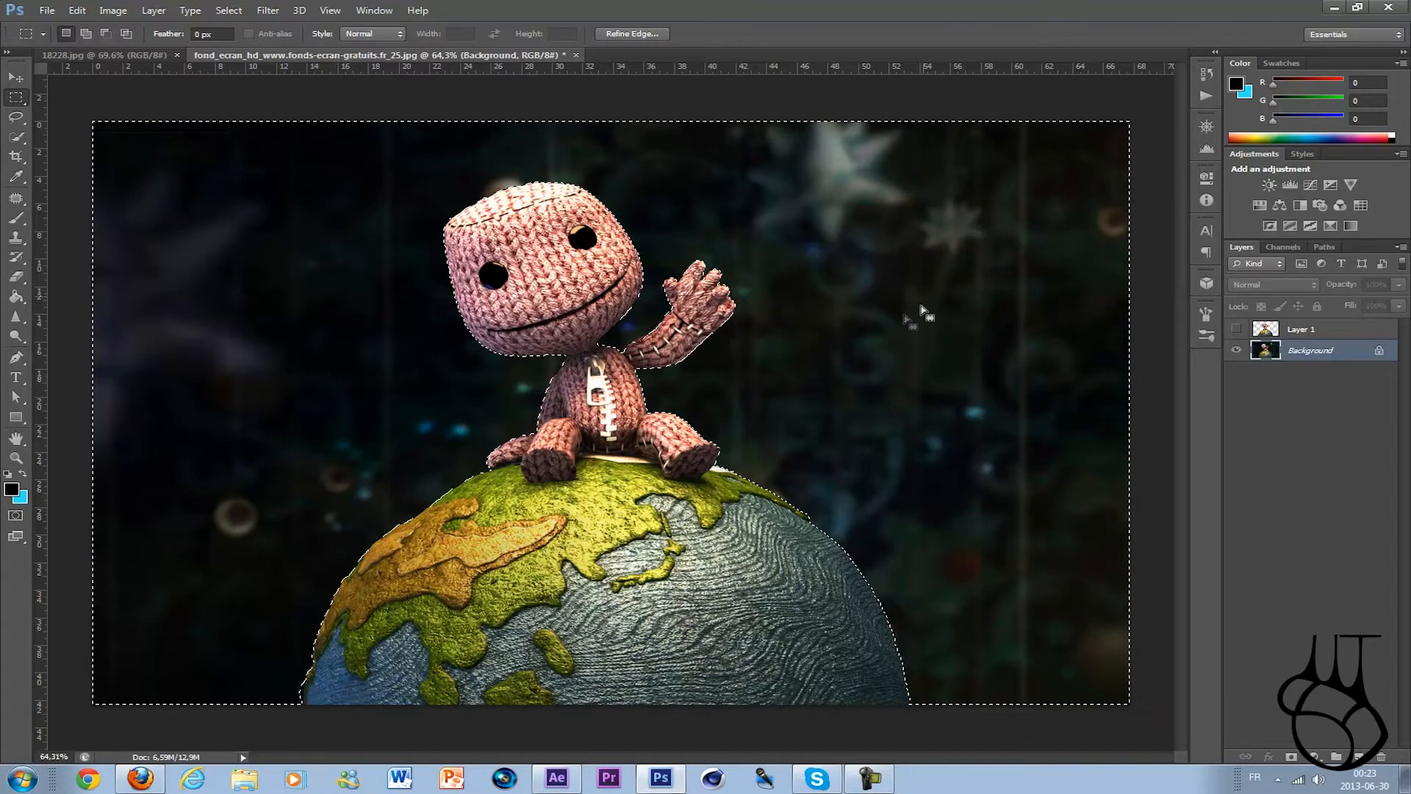
pyautogui.rightClick(877, 363)
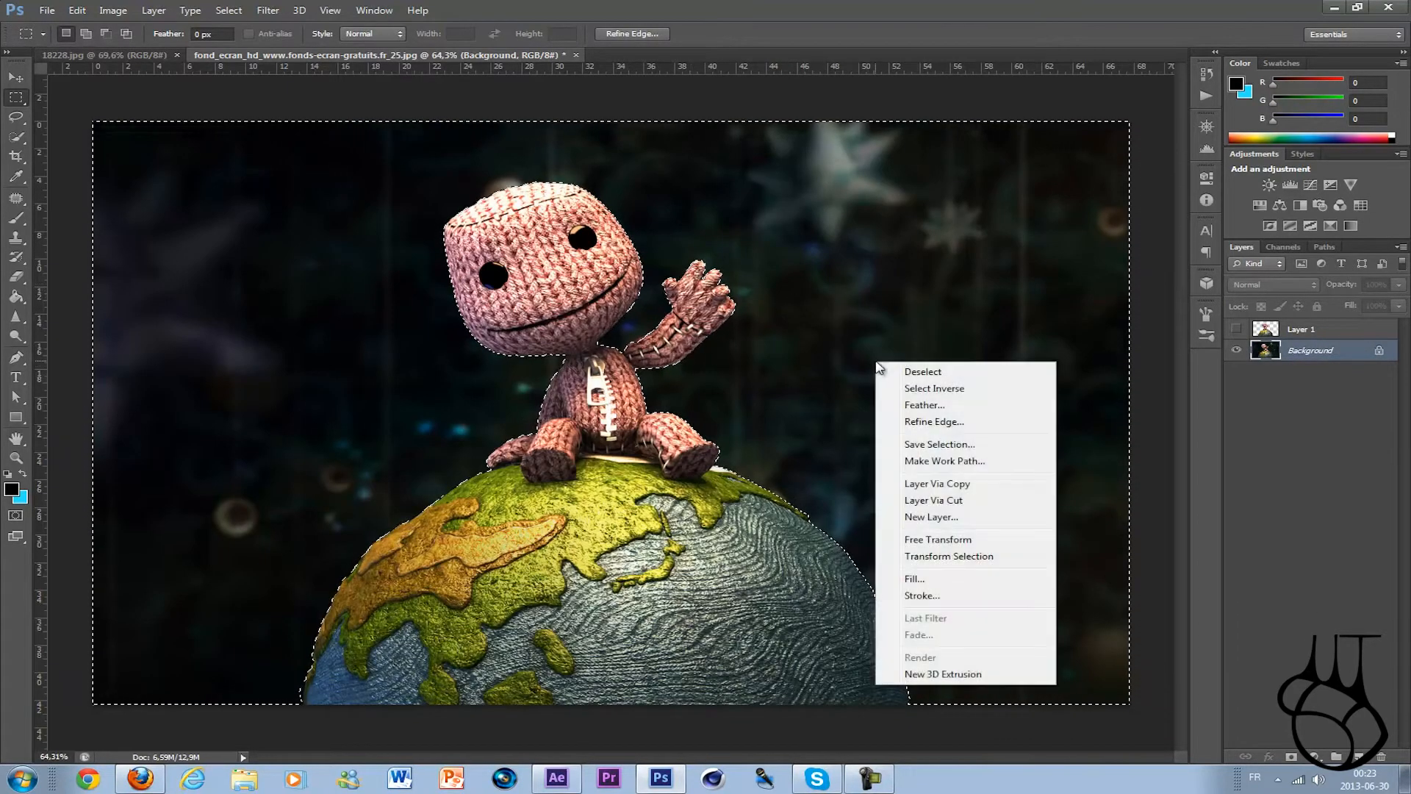
pyautogui.click(938, 483)
# Hide the Background layer and reshow Layer 1 to combine the cut-out doll and globe with the separated backdrop
pyautogui.click(1237, 372)
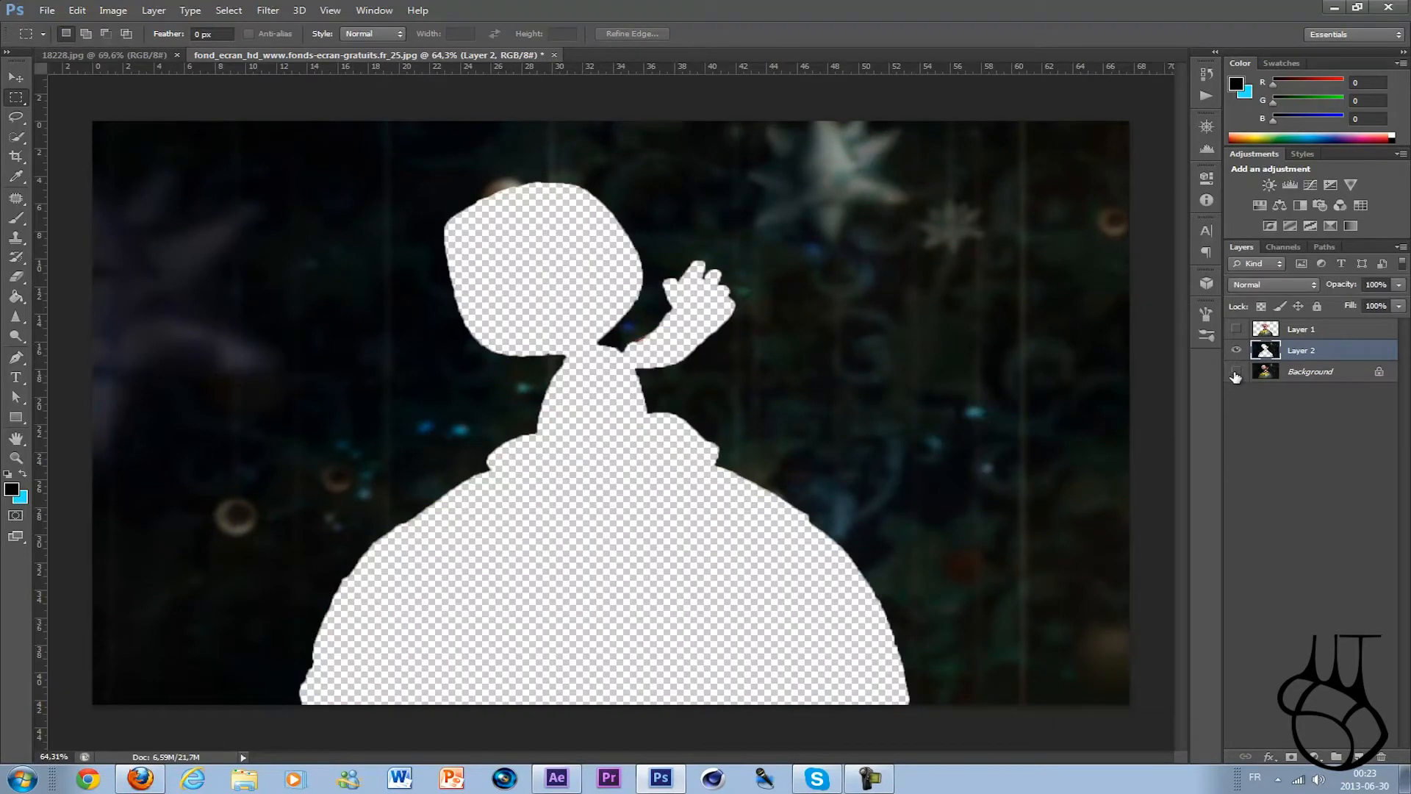
pyautogui.click(1238, 332)
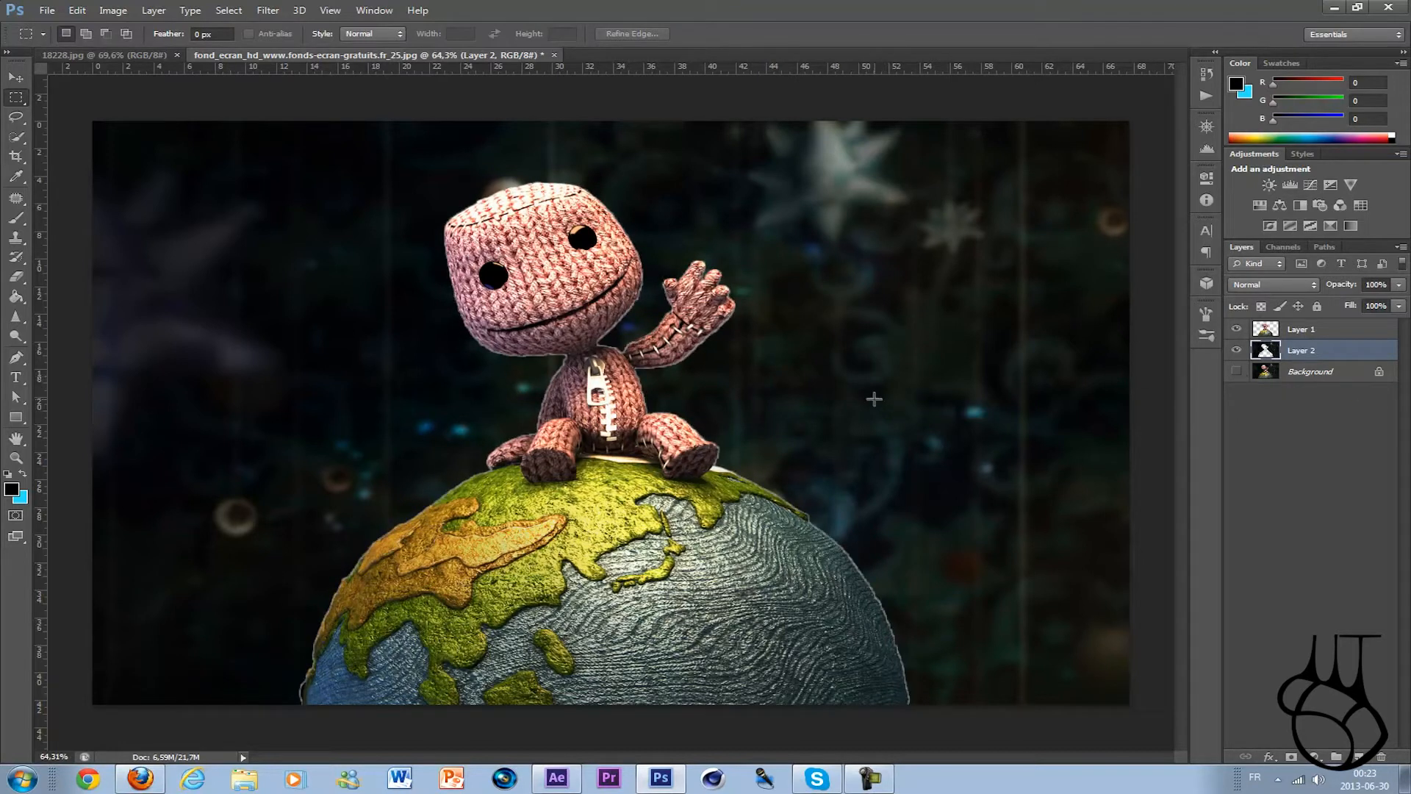
pyautogui.click(1236, 371)
pyautogui.click(1235, 371)
# Examine the cut edges along the globe up close and reshow the Background layer for comparison
pyautogui.scroll(6, 828, 544)
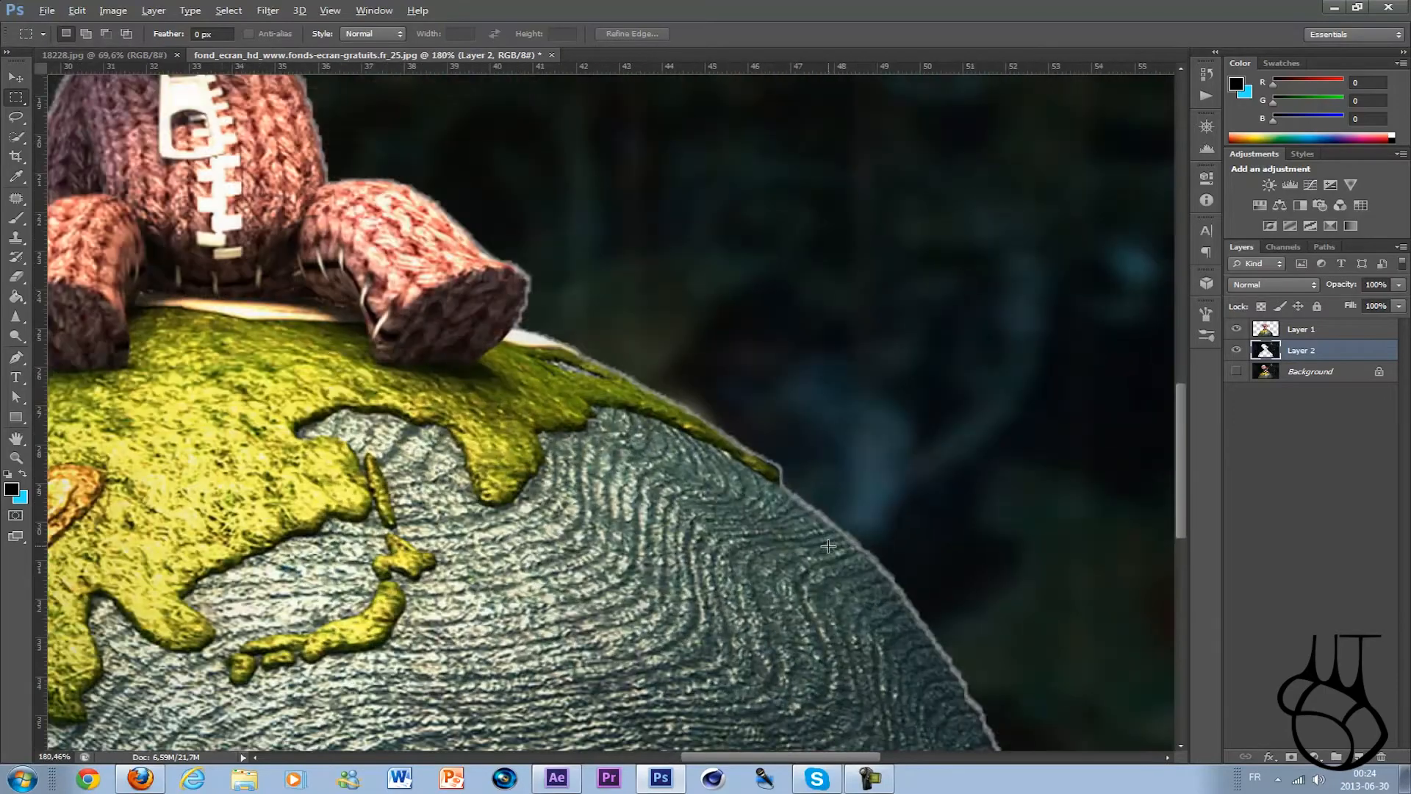
pyautogui.scroll(-5, 814, 532)
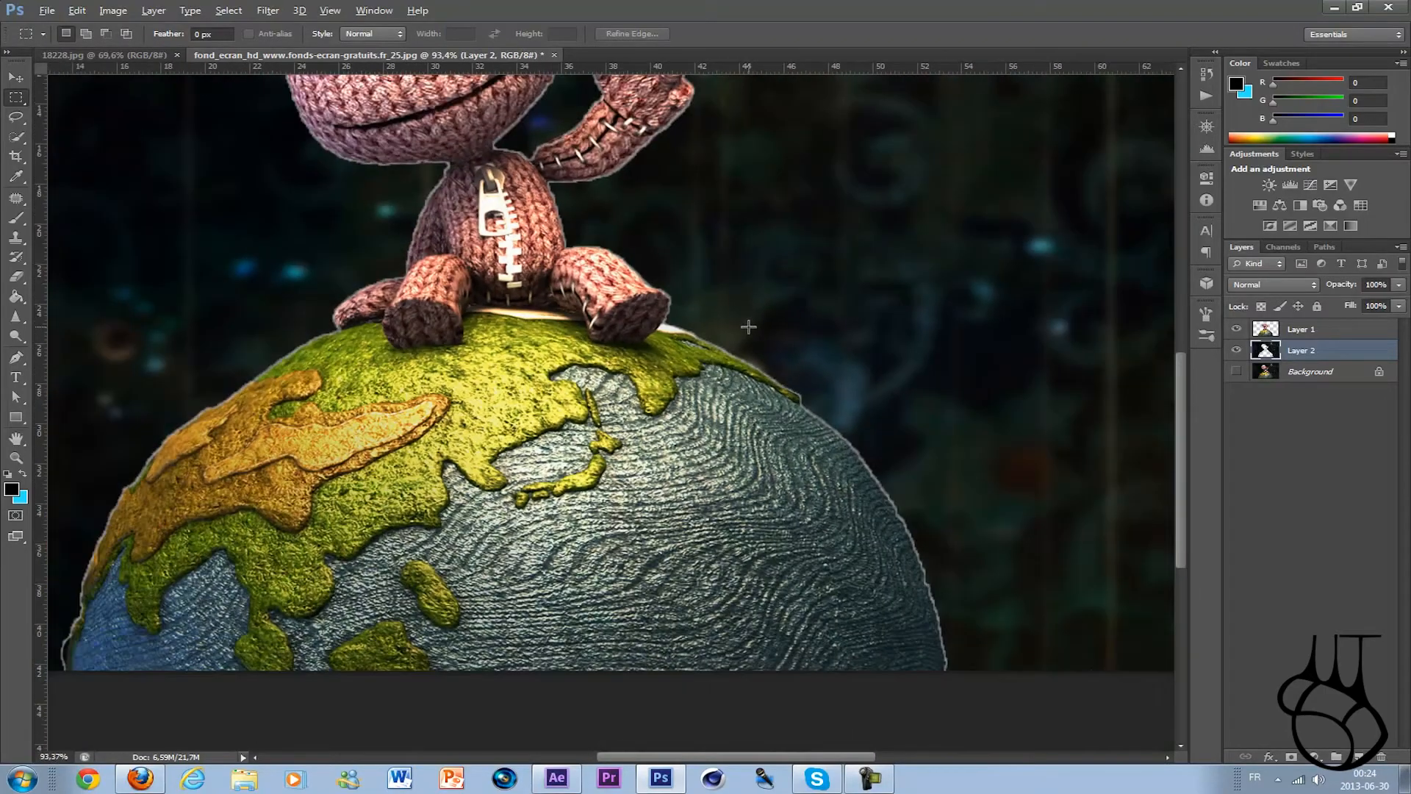
pyautogui.scroll(-1, 1118, 477)
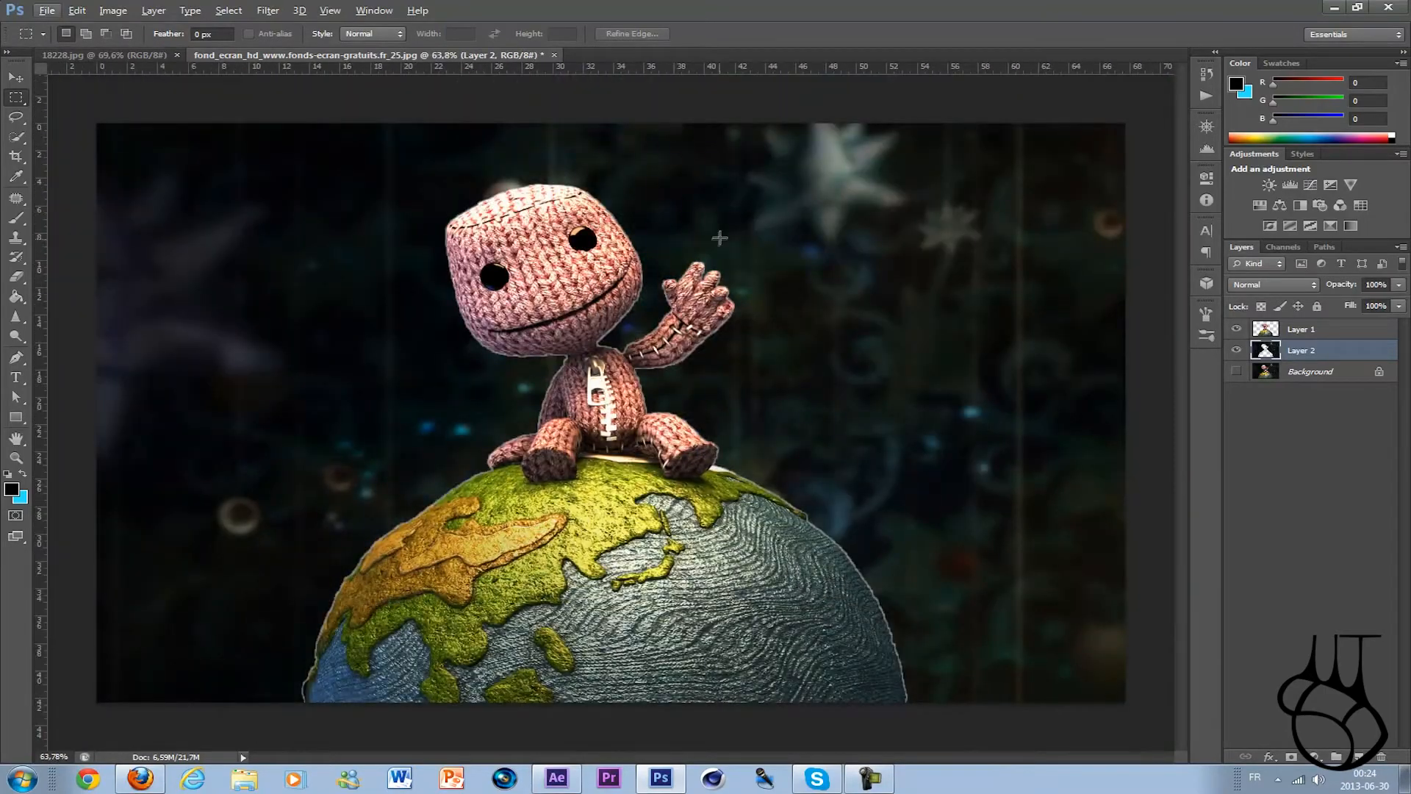
pyautogui.click(1237, 372)
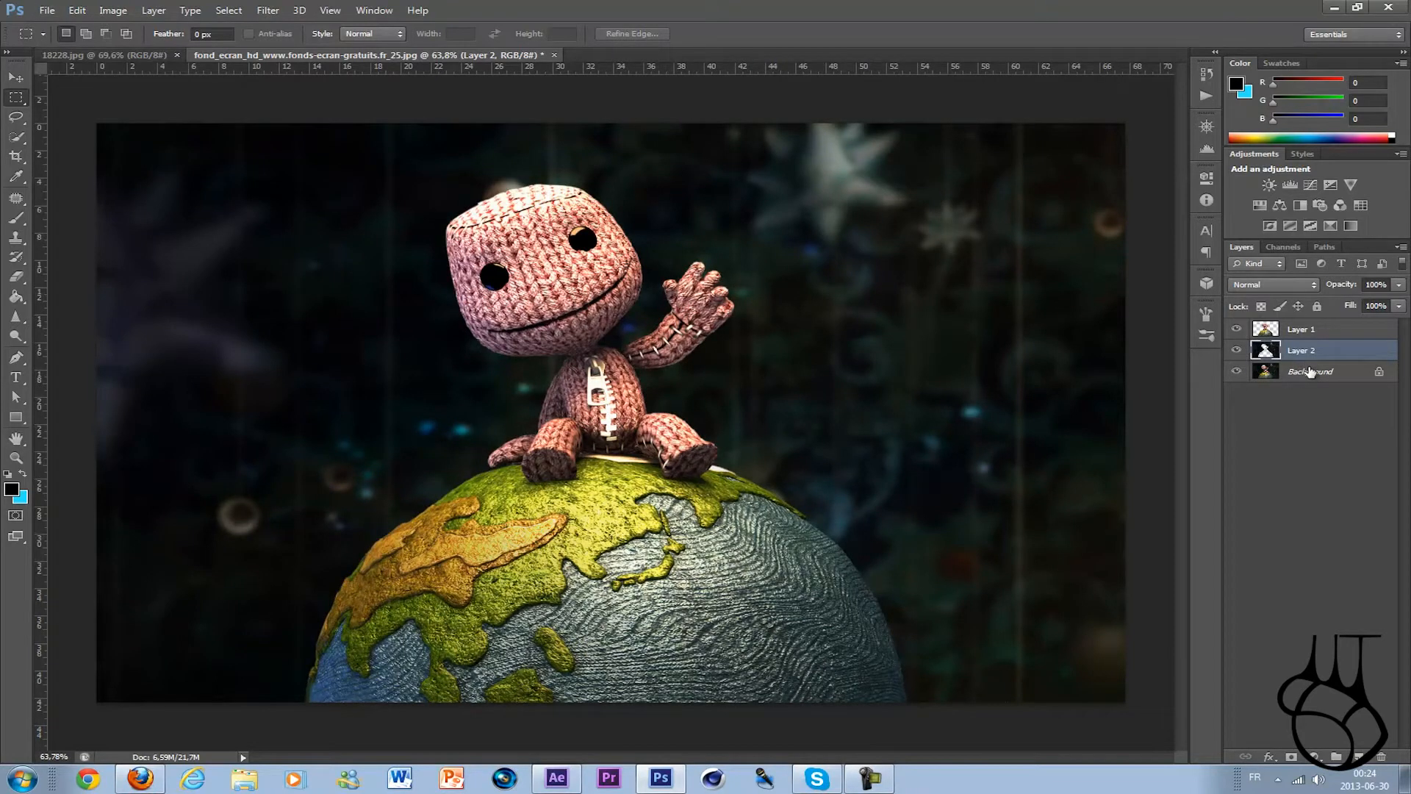
# Delete the Background layer, keeping only the two cut-out layers, and deselect the layers
pyautogui.click(1310, 372)
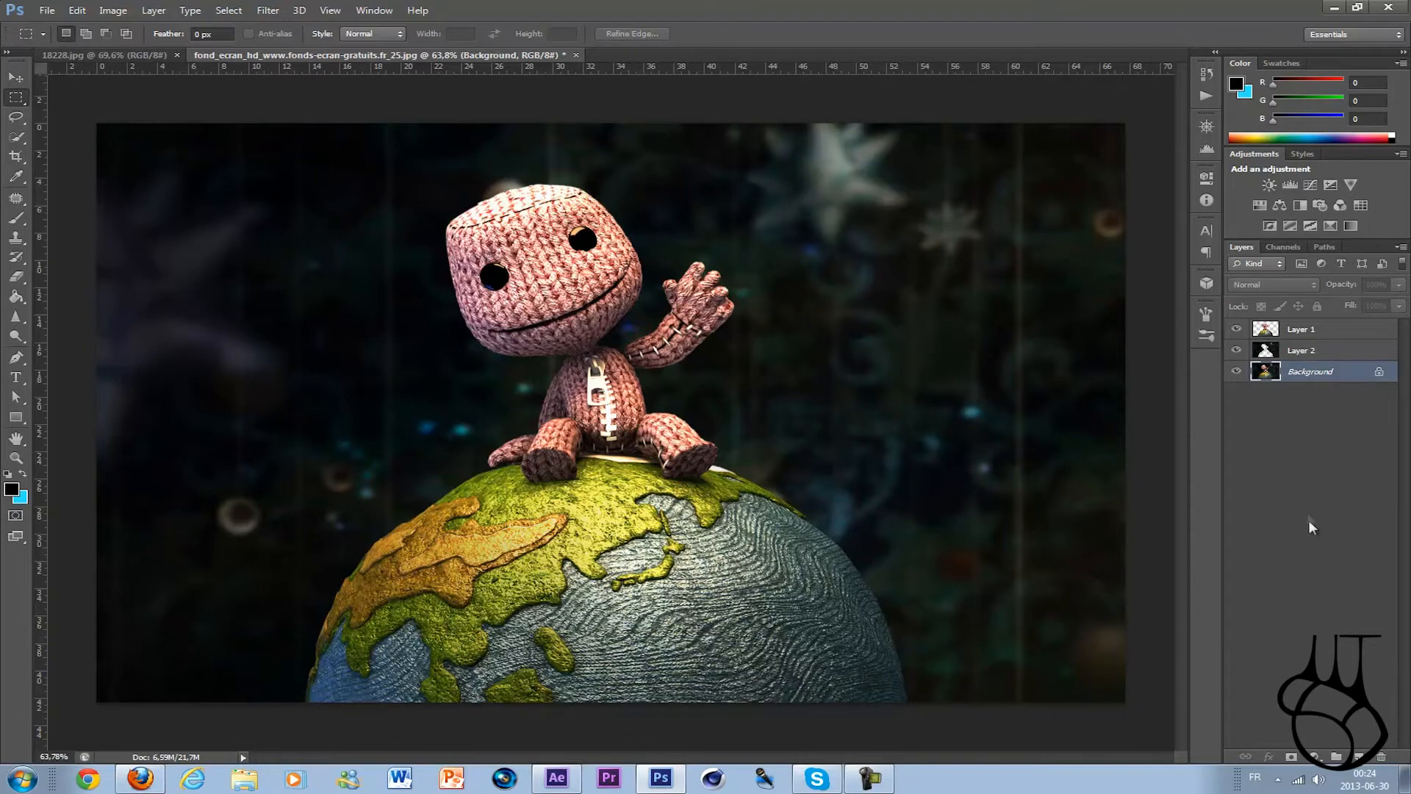
pyautogui.press('Delete')
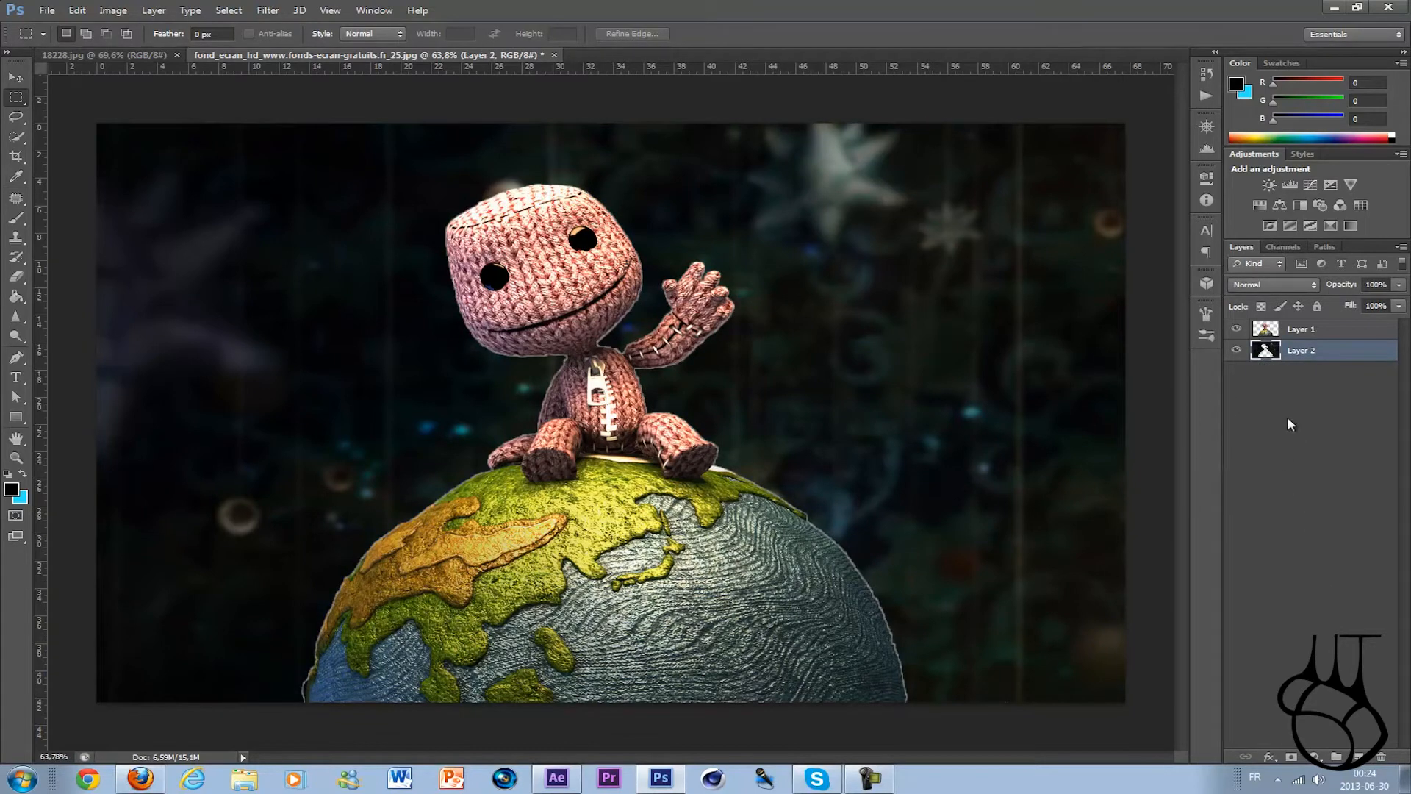
pyautogui.click(1283, 393)
# Start saving the document as a new Photoshop (PSD) file named "Little big planet" with layers included
pyautogui.click(53, 10)
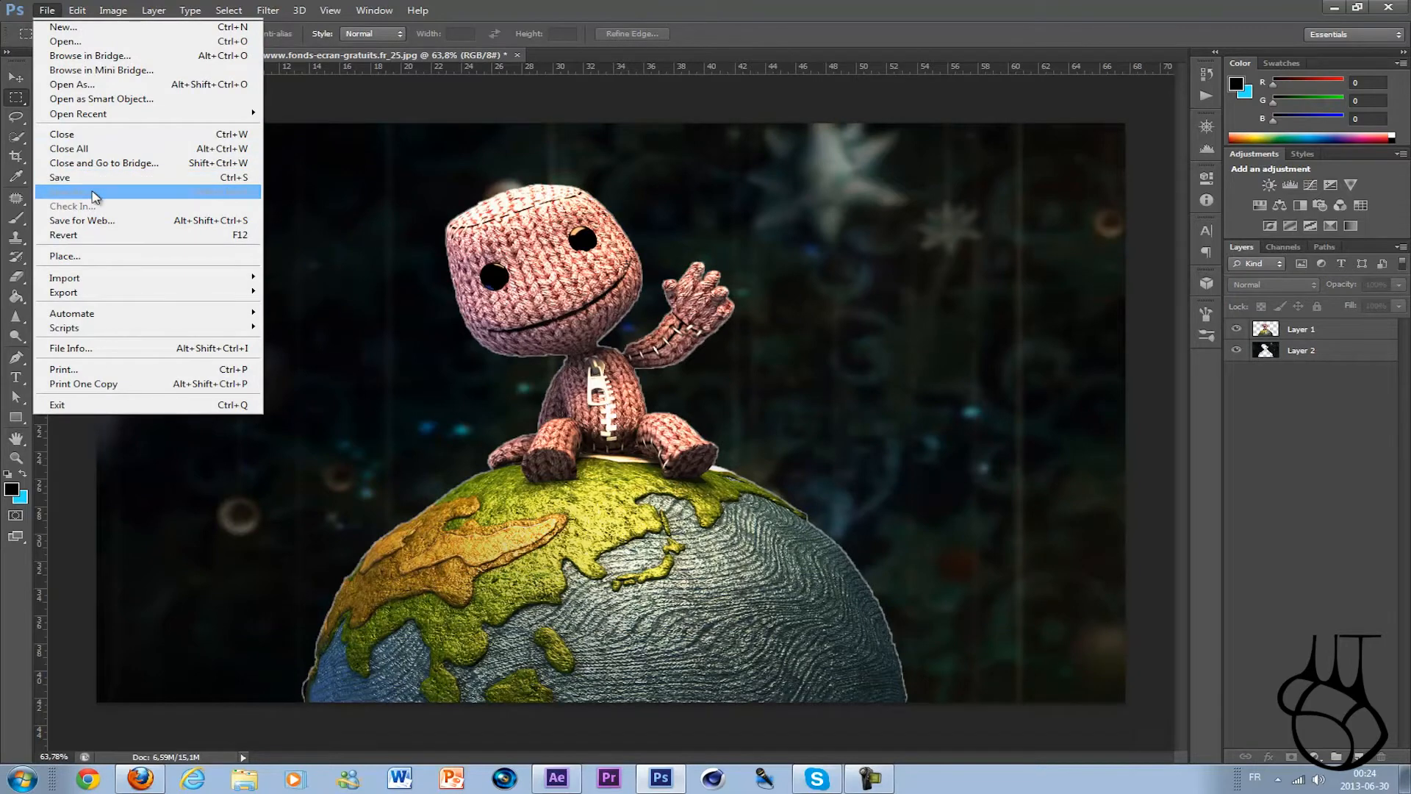
pyautogui.click(92, 193)
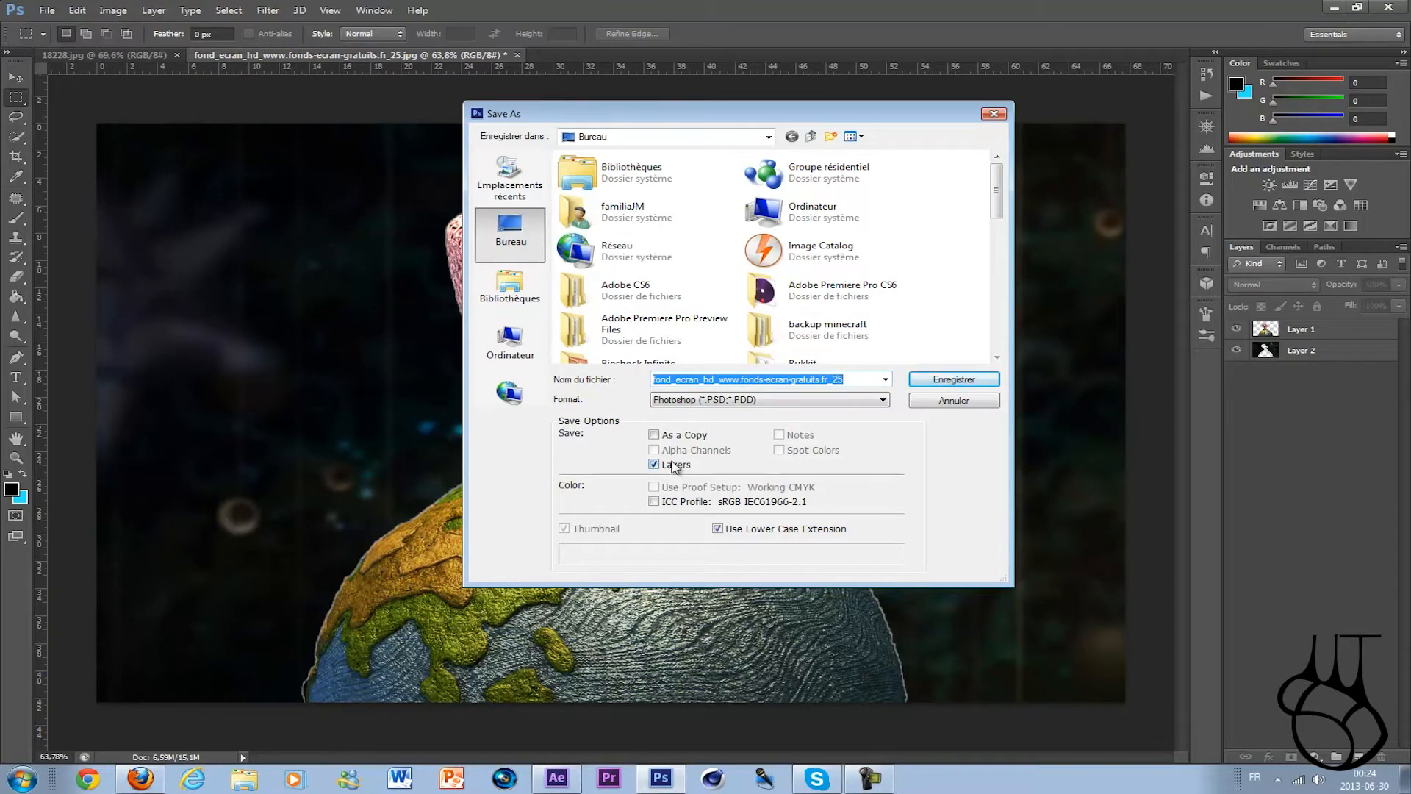
pyautogui.click(694, 398)
pyautogui.click(732, 401)
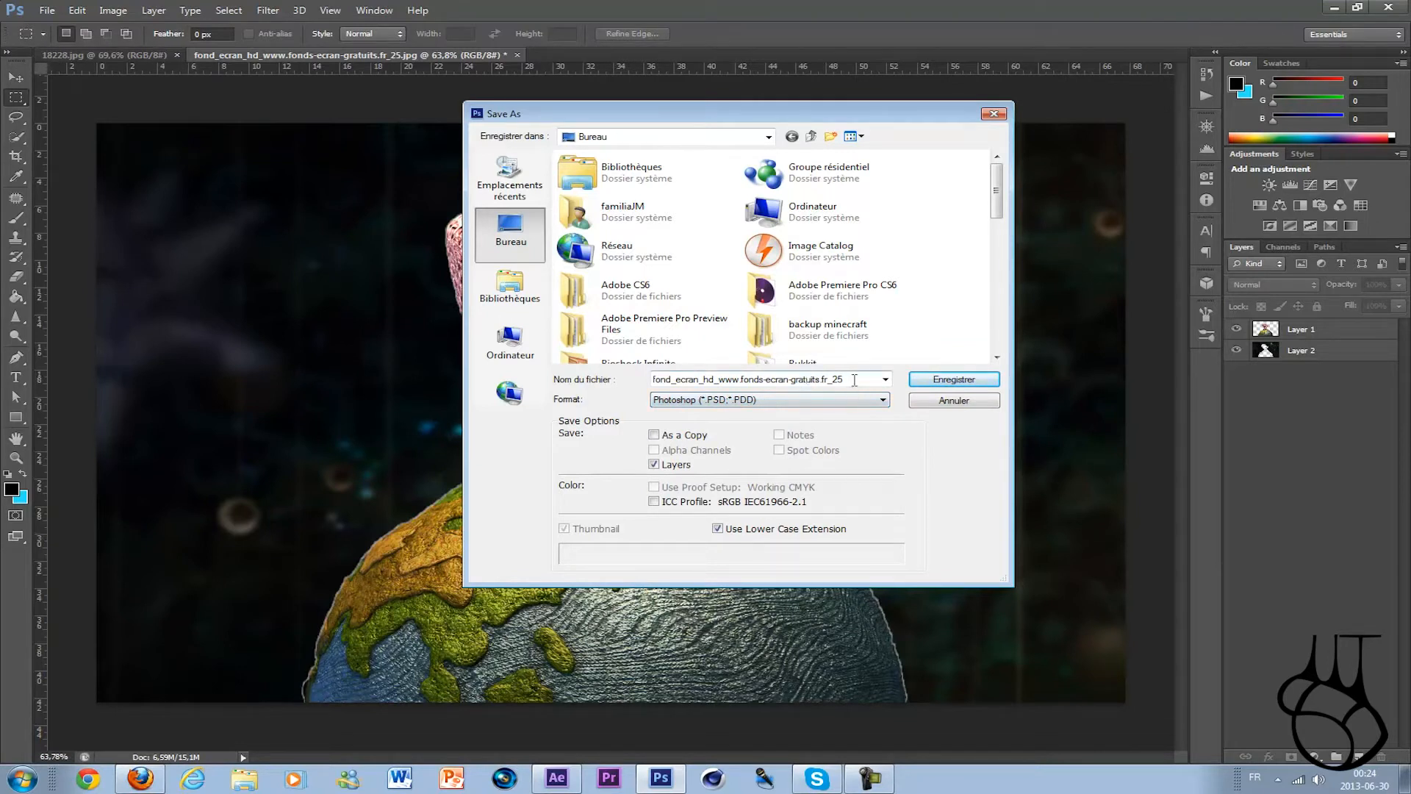
pyautogui.moveTo(853, 377); pyautogui.dragTo(477, 374)
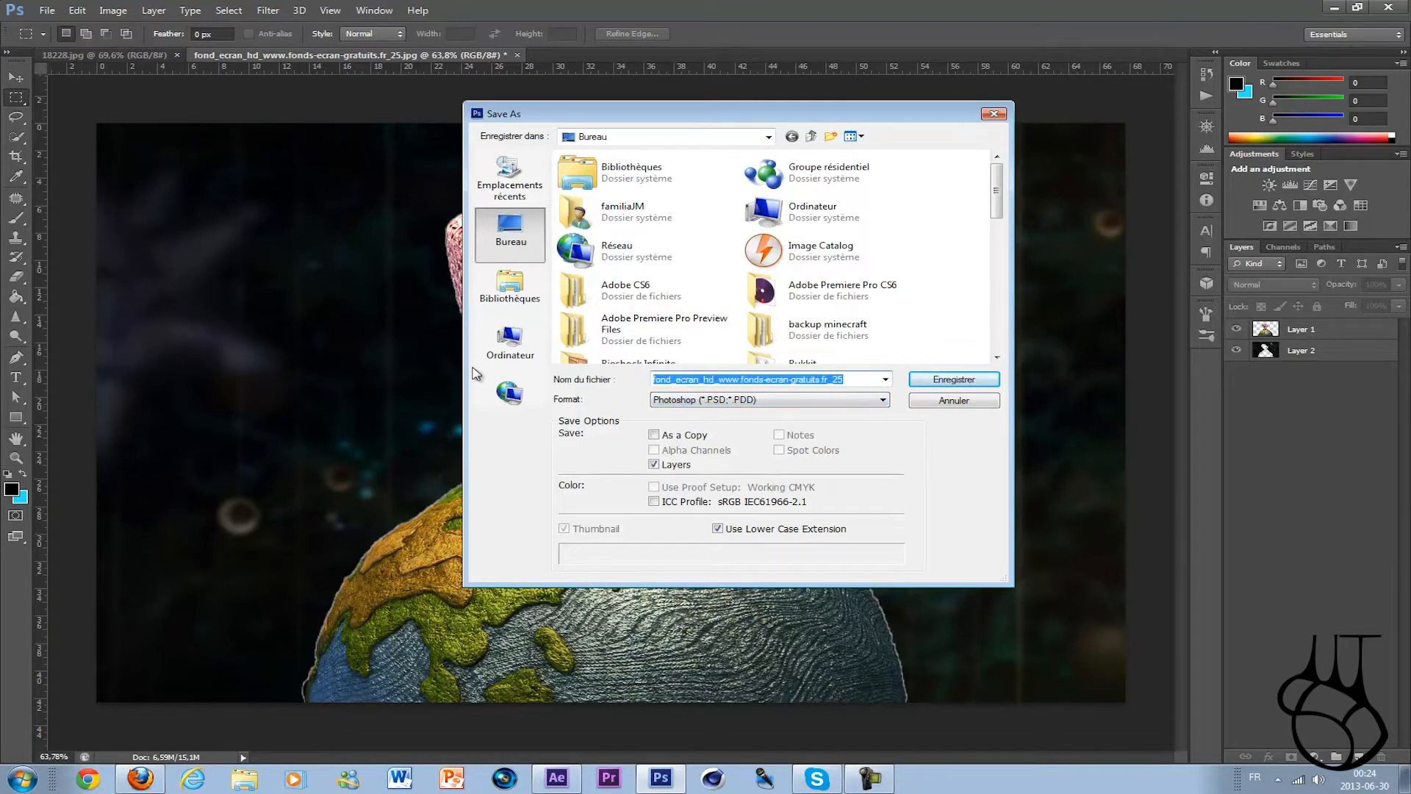
pyautogui.write('Little big planet')
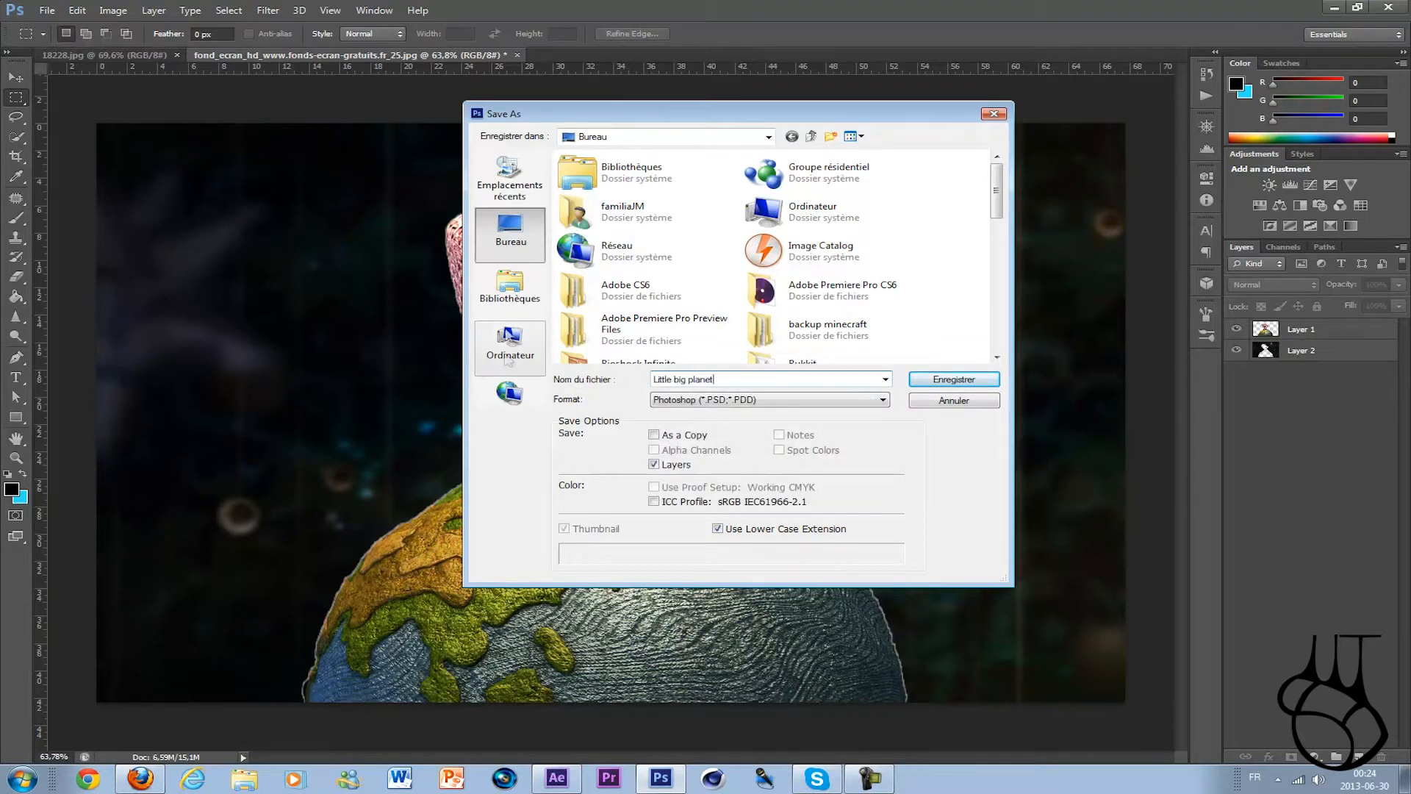
# Save Little big planet.psd in the Tutorial folder of the Images library with Maximize Compatibility enabled
pyautogui.moveTo(654, 379); pyautogui.dragTo(713, 377)
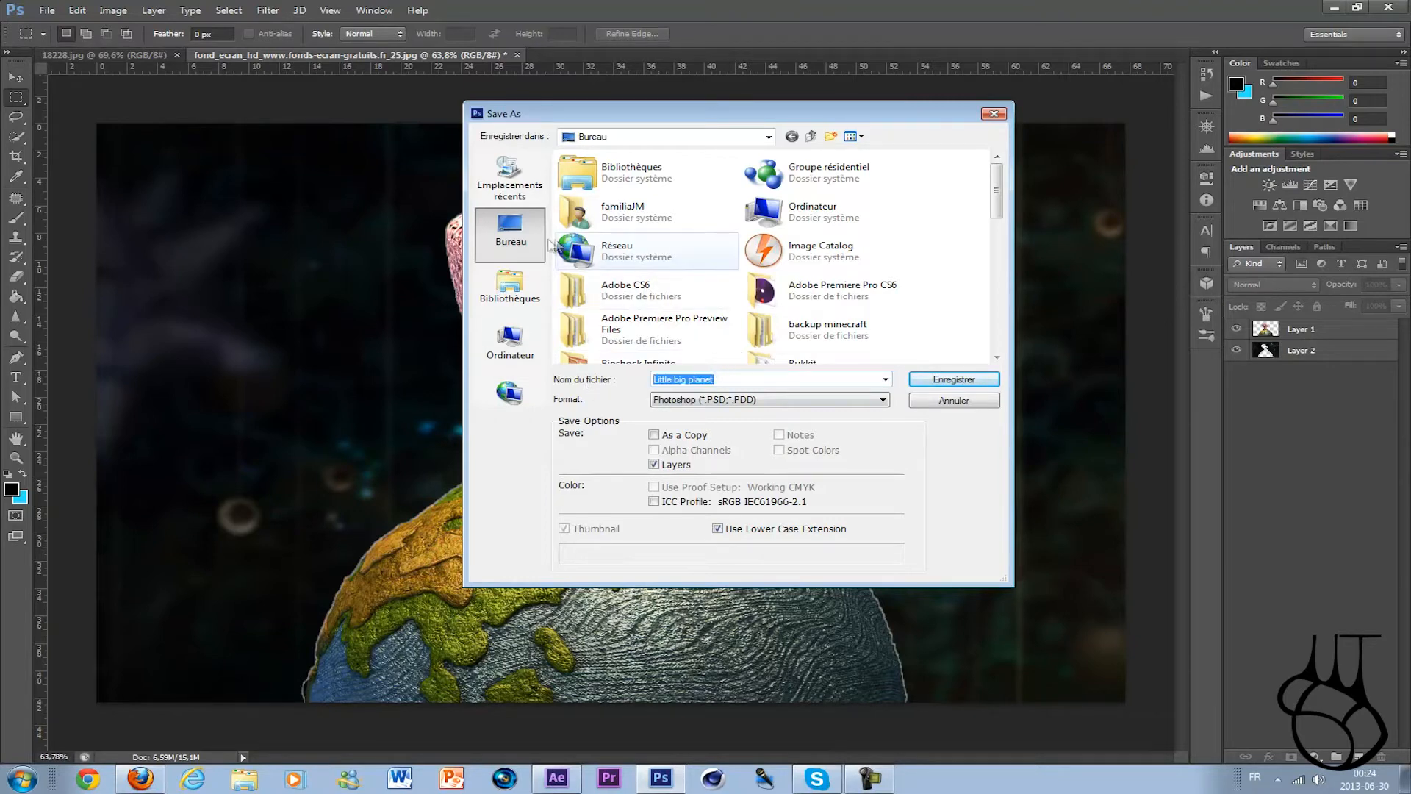
pyautogui.click(510, 286)
pyautogui.doubleClick(762, 173)
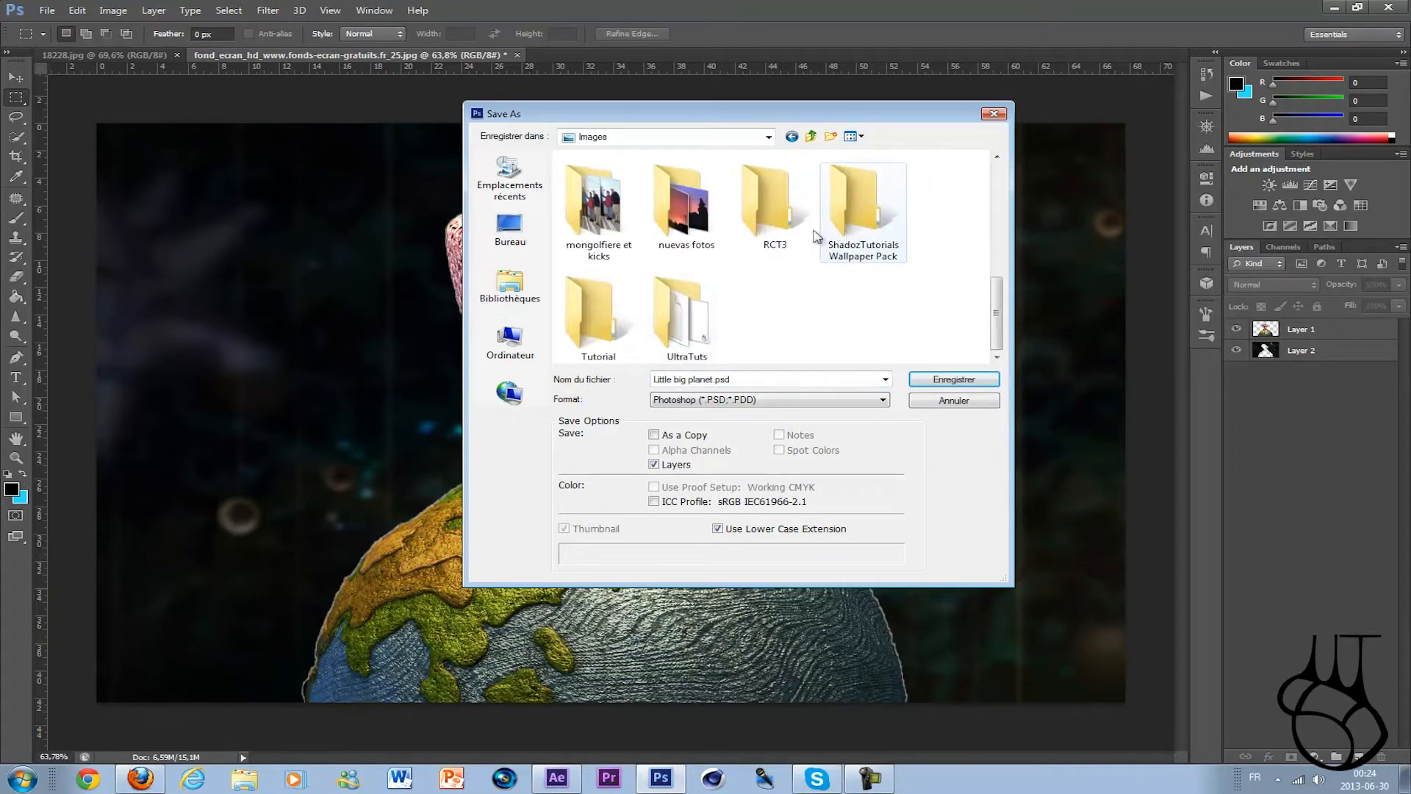
pyautogui.doubleClick(601, 297)
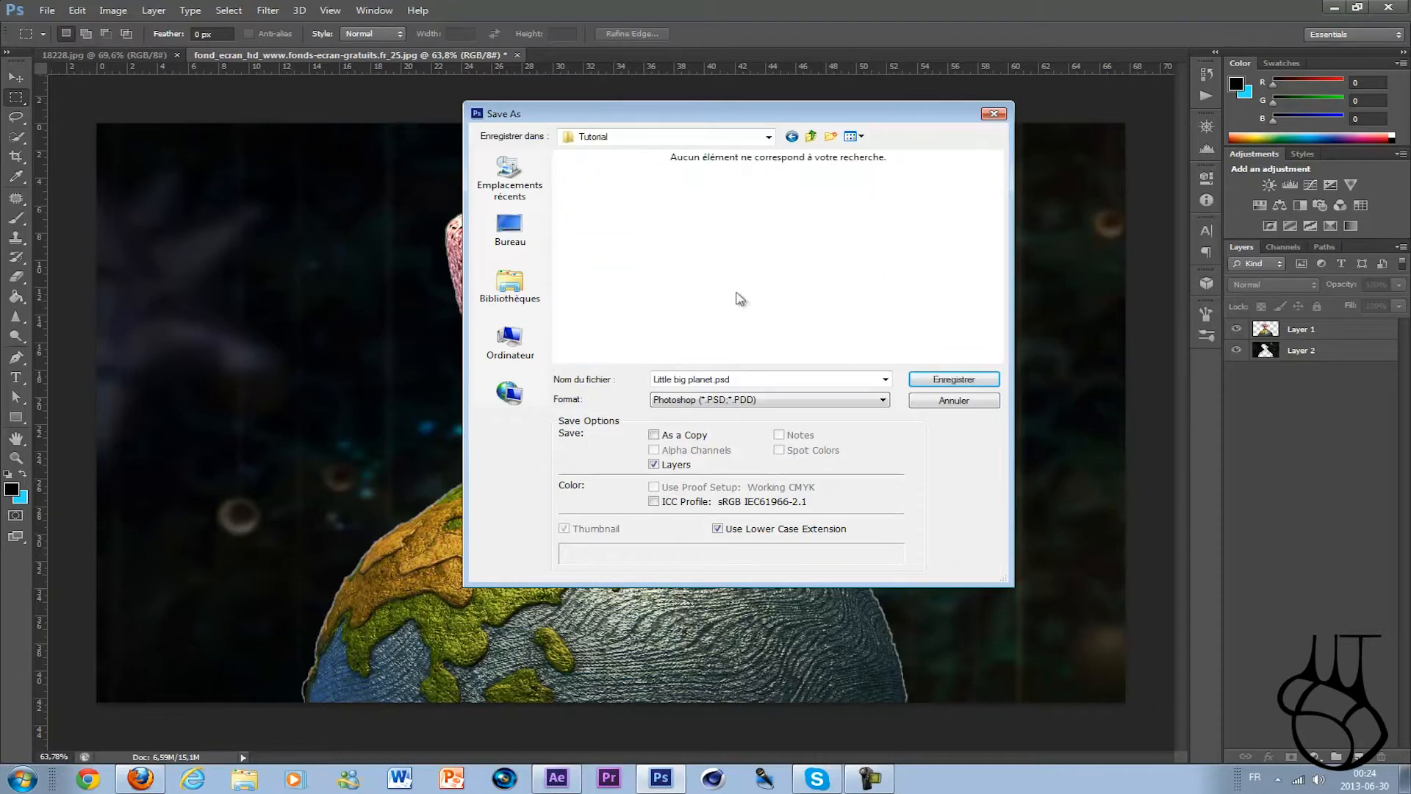
pyautogui.click(955, 380)
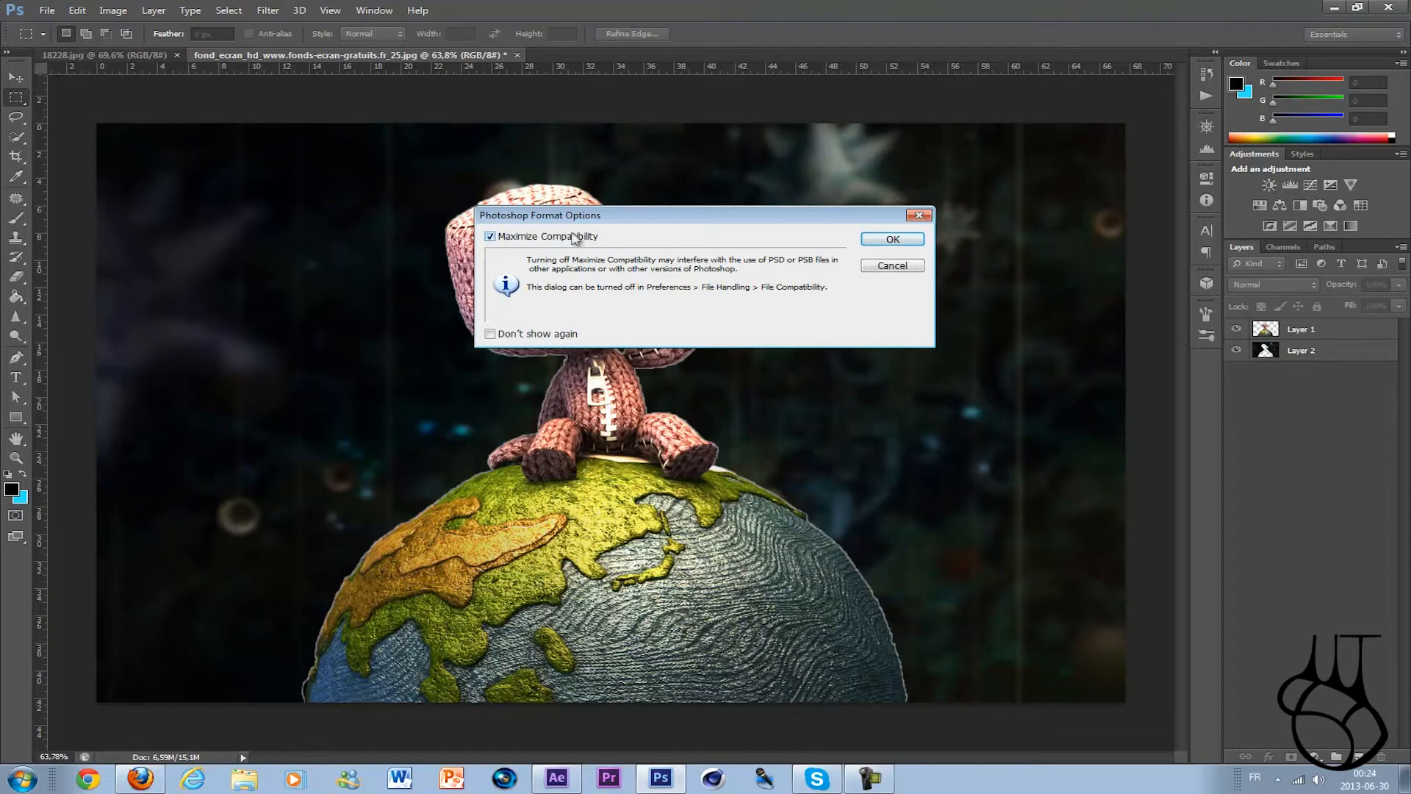
pyautogui.click(889, 243)
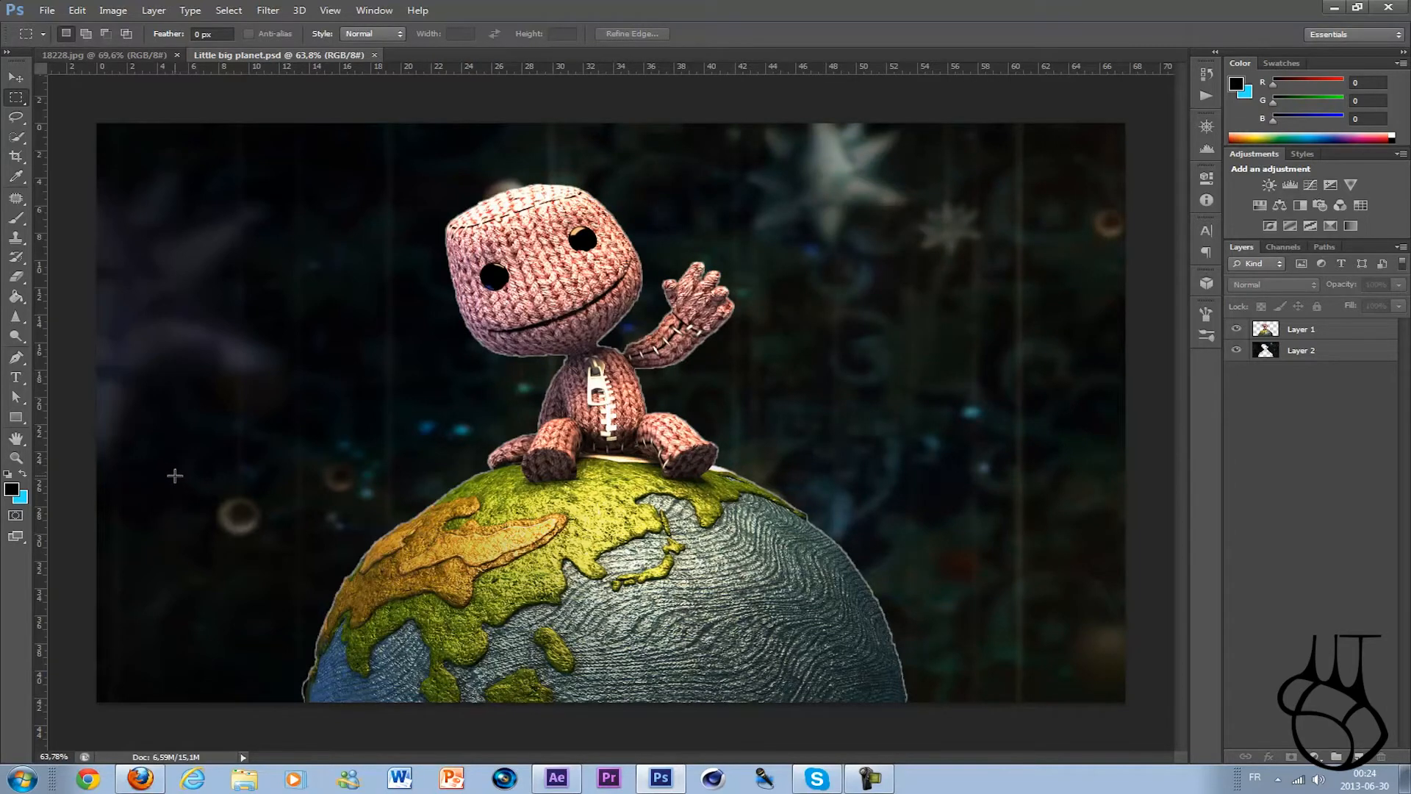
# Switch to After Effects and open the Tutorial folder of the Images library in a file window docked beside it
pyautogui.moveTo(562, 791)
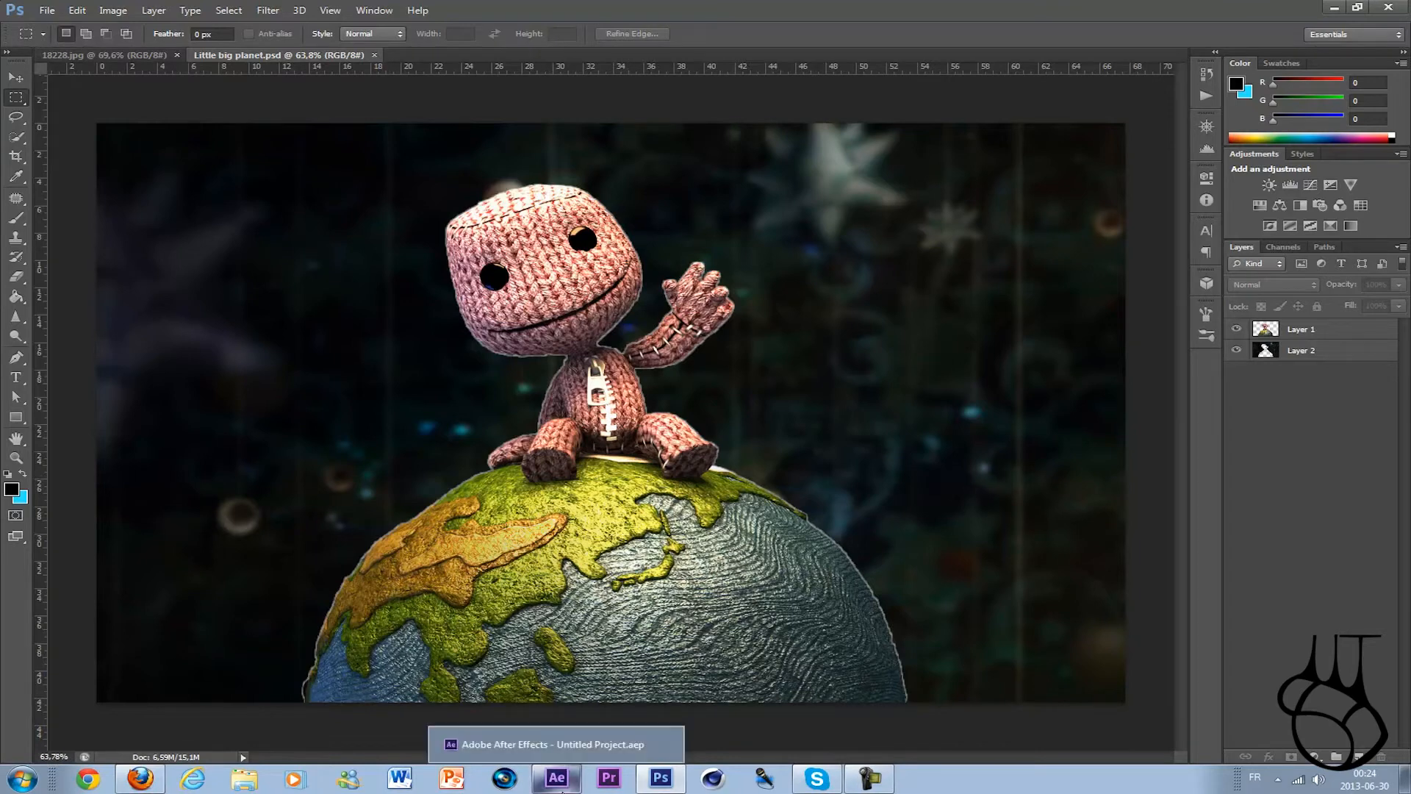
pyautogui.click(560, 785)
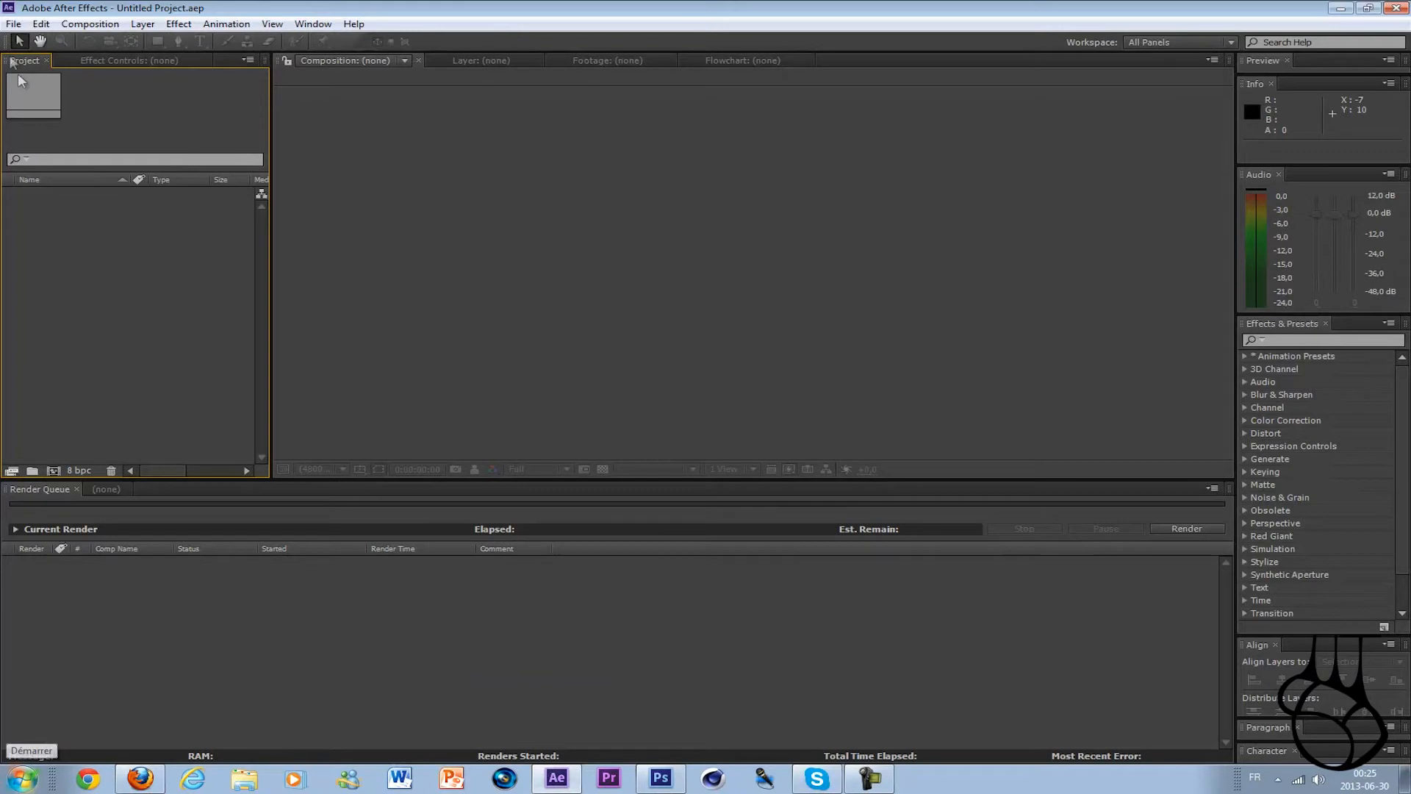
pyautogui.click(22, 778)
pyautogui.click(297, 463)
pyautogui.press('super+Right')
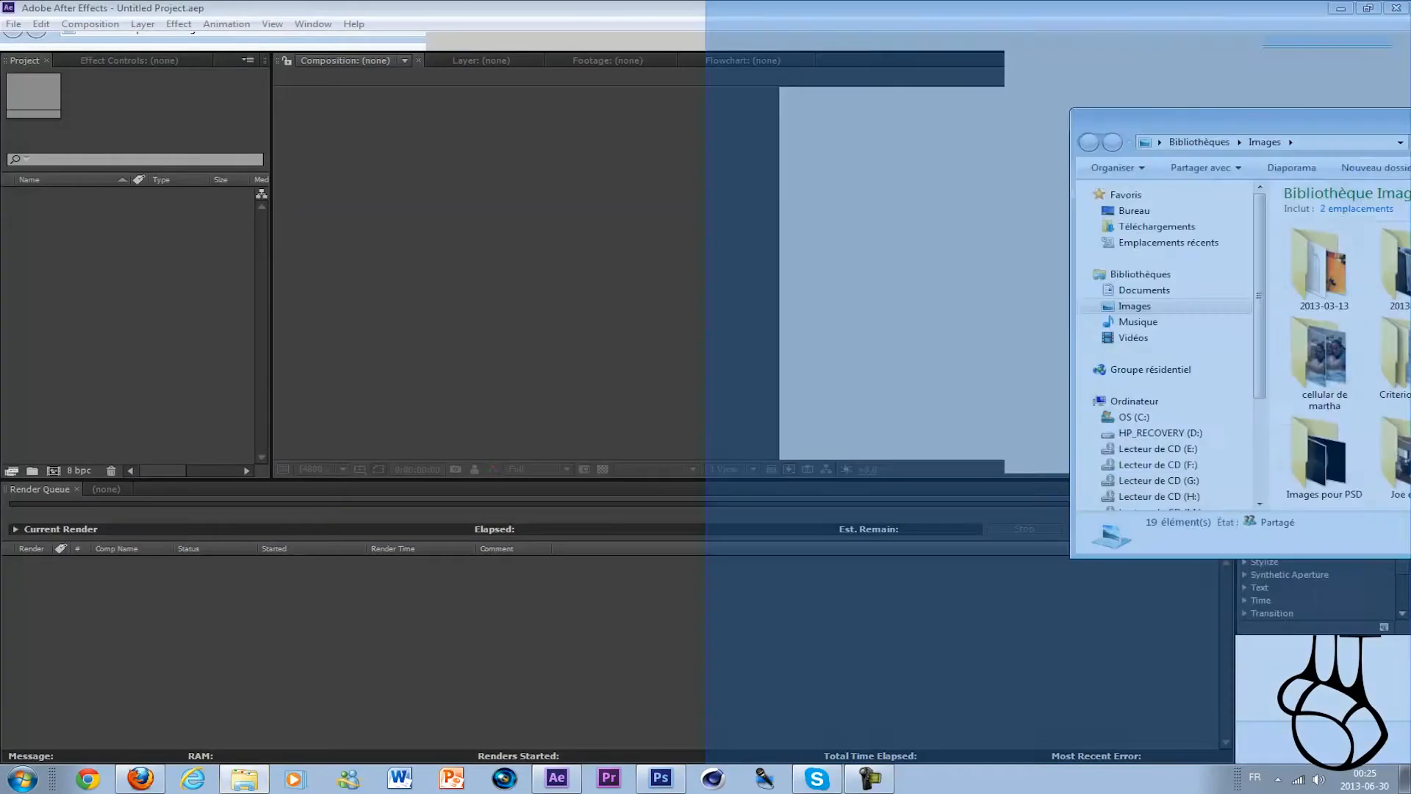
pyautogui.doubleClick(1040, 441)
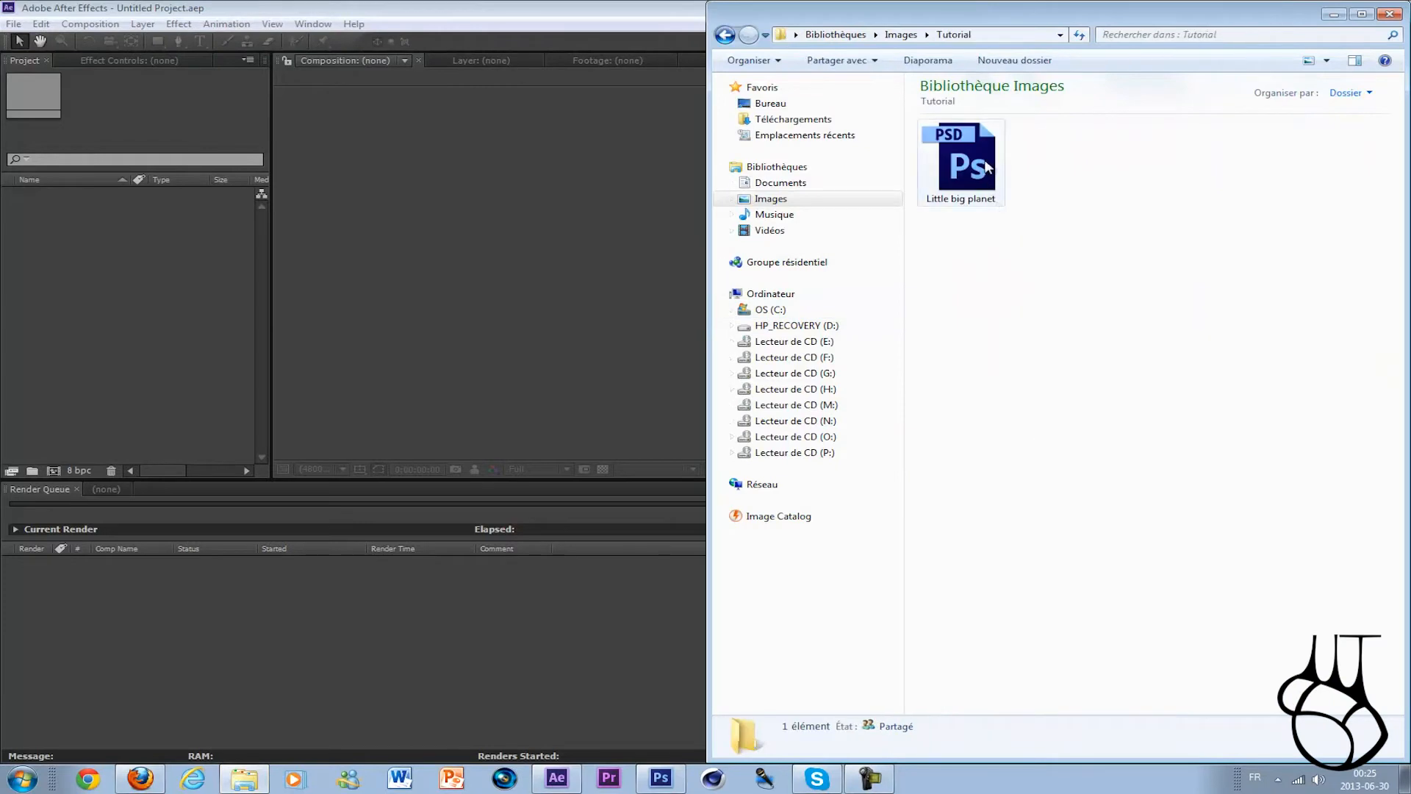
# Import Little big planet.psd into the project as a Composition with Editable Layer Styles
pyautogui.moveTo(977, 163); pyautogui.dragTo(118, 288)
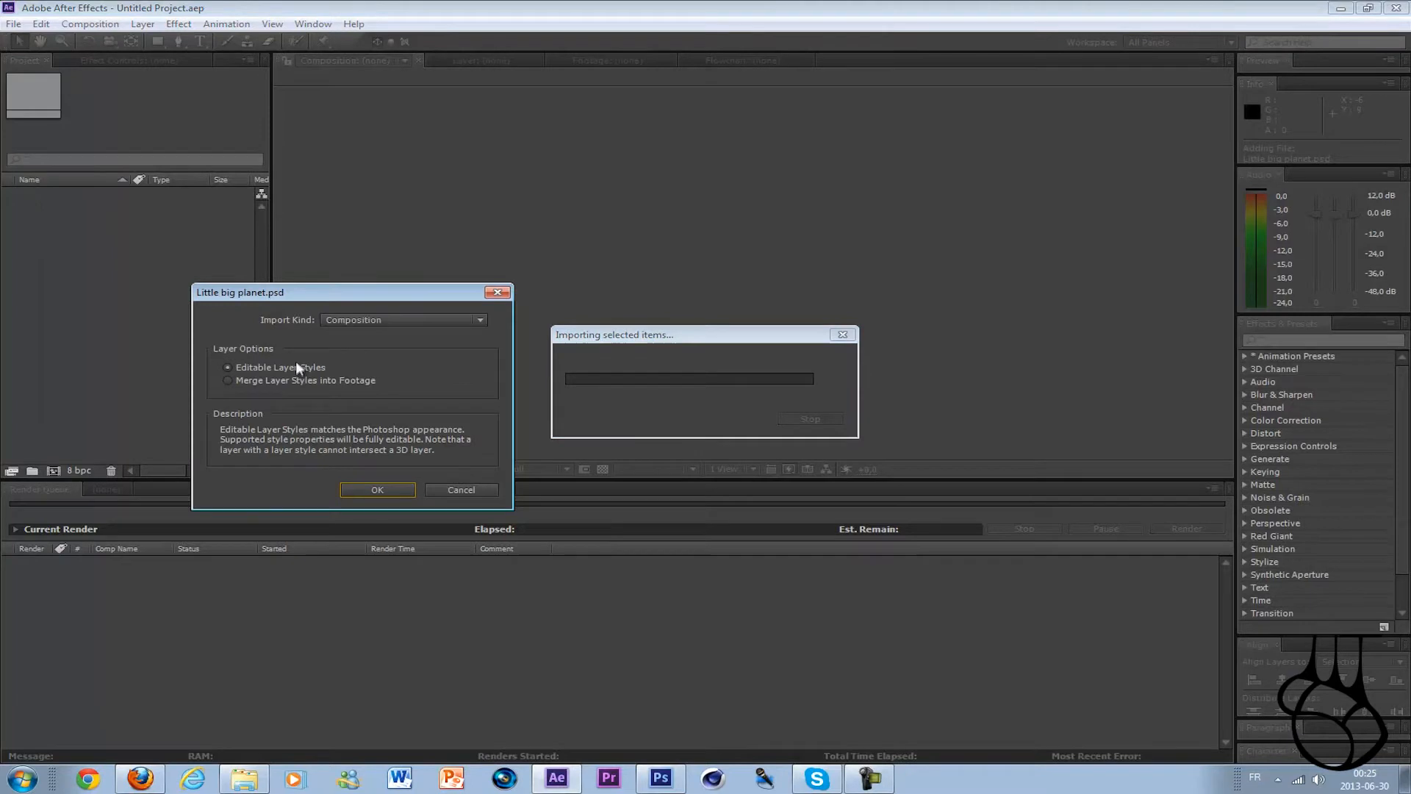
pyautogui.click(356, 319)
pyautogui.click(347, 319)
pyautogui.click(347, 319)
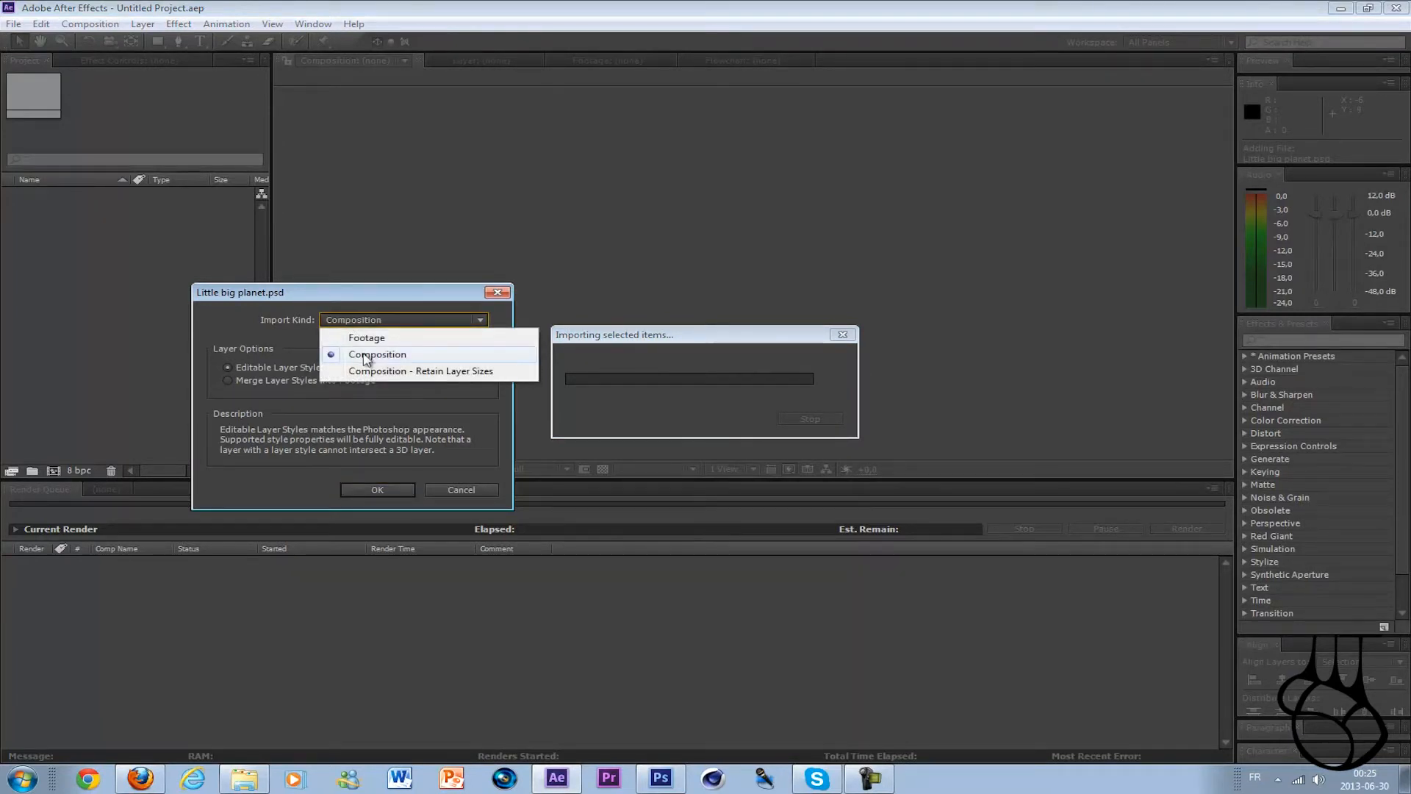
pyautogui.click(372, 356)
pyautogui.click(343, 319)
pyautogui.click(350, 356)
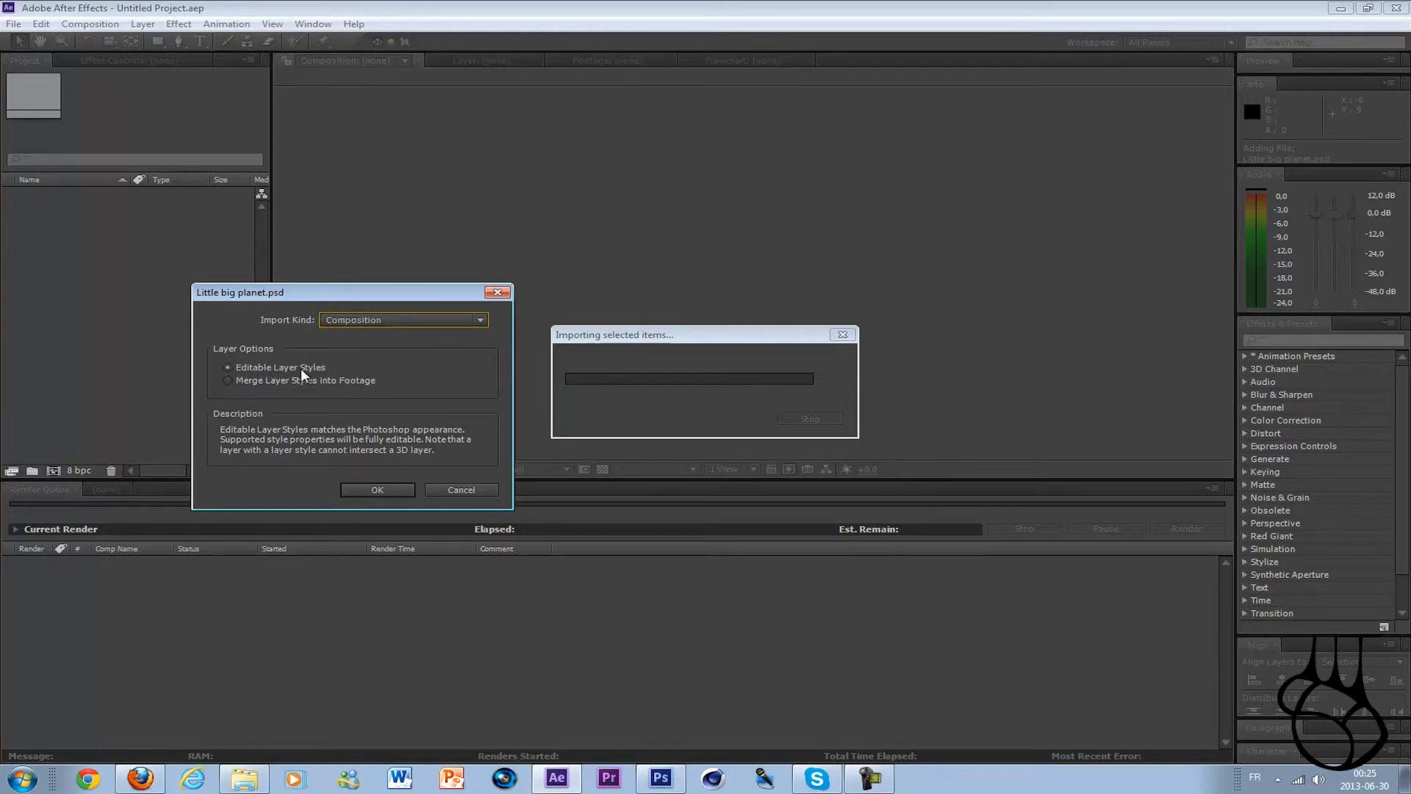
pyautogui.click(229, 380)
pyautogui.click(228, 368)
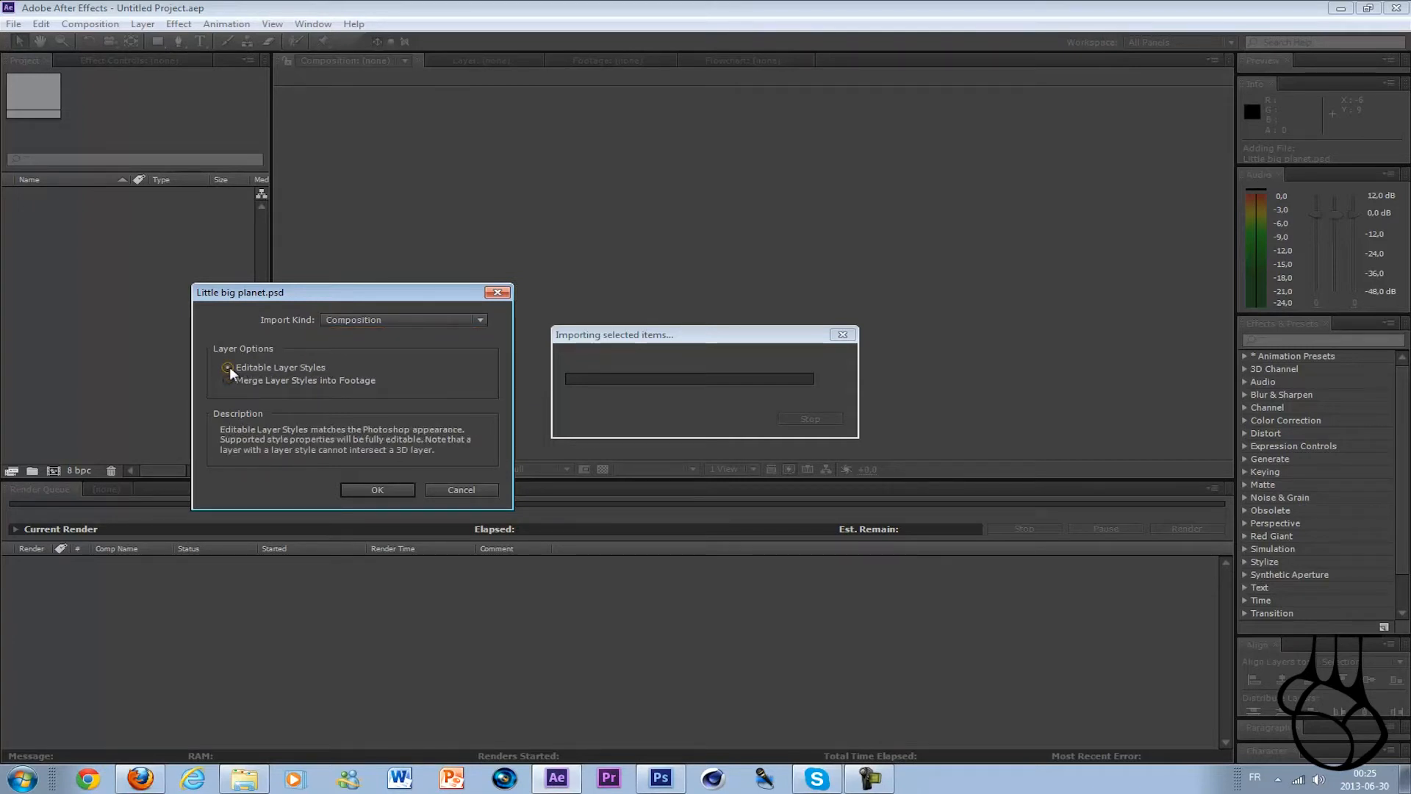
pyautogui.click(394, 491)
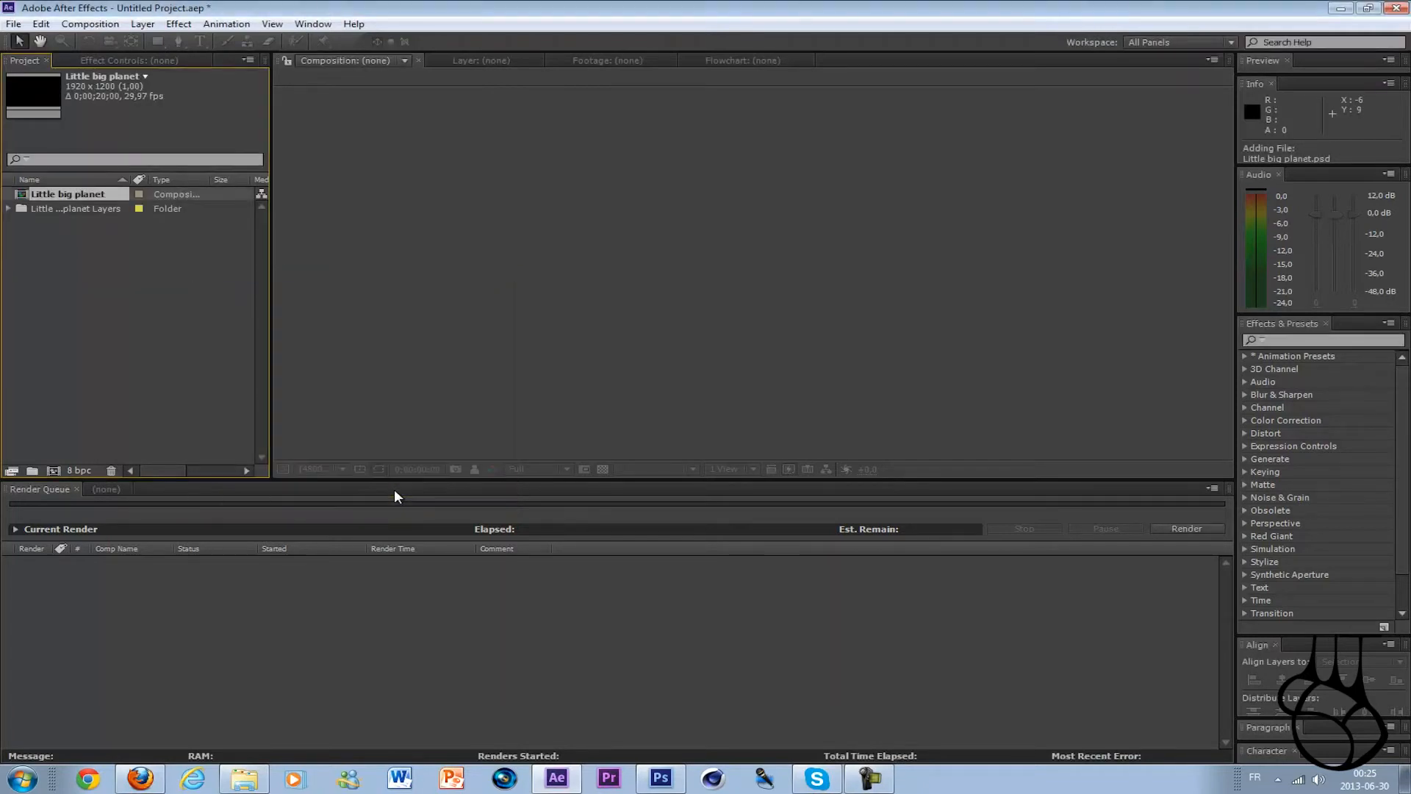
pyautogui.click(15, 24)
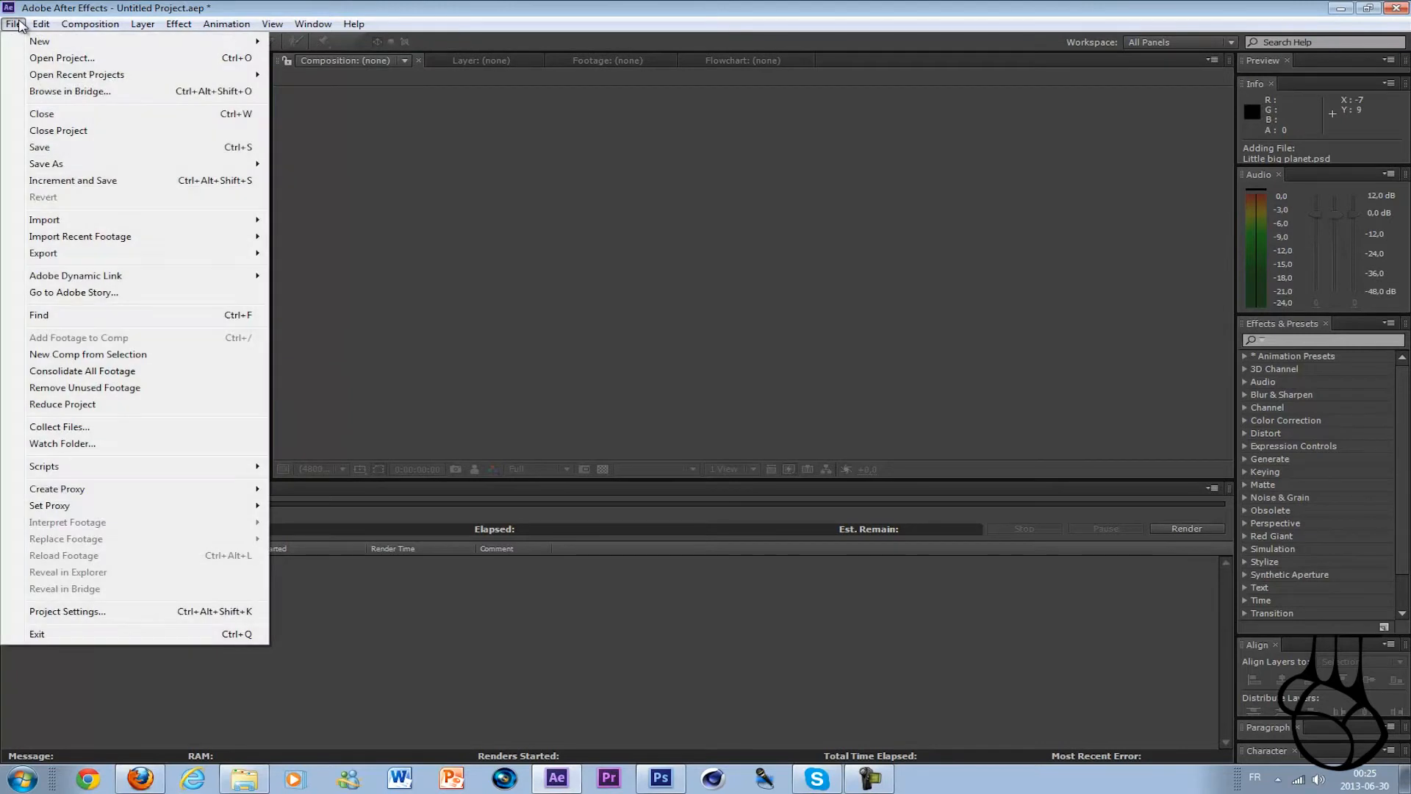
pyautogui.moveTo(59, 75)
pyautogui.moveTo(74, 223)
pyautogui.click(294, 219)
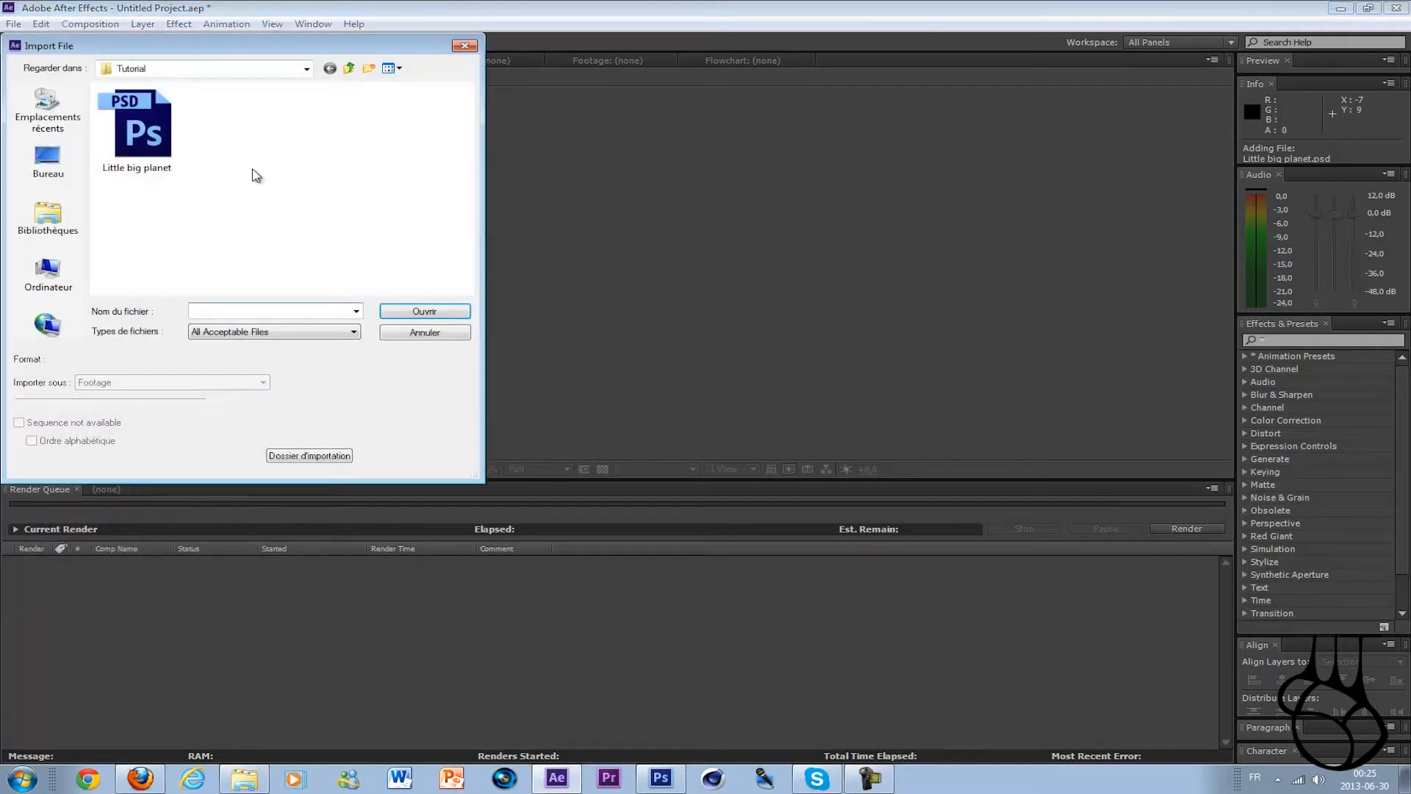
pyautogui.click(158, 136)
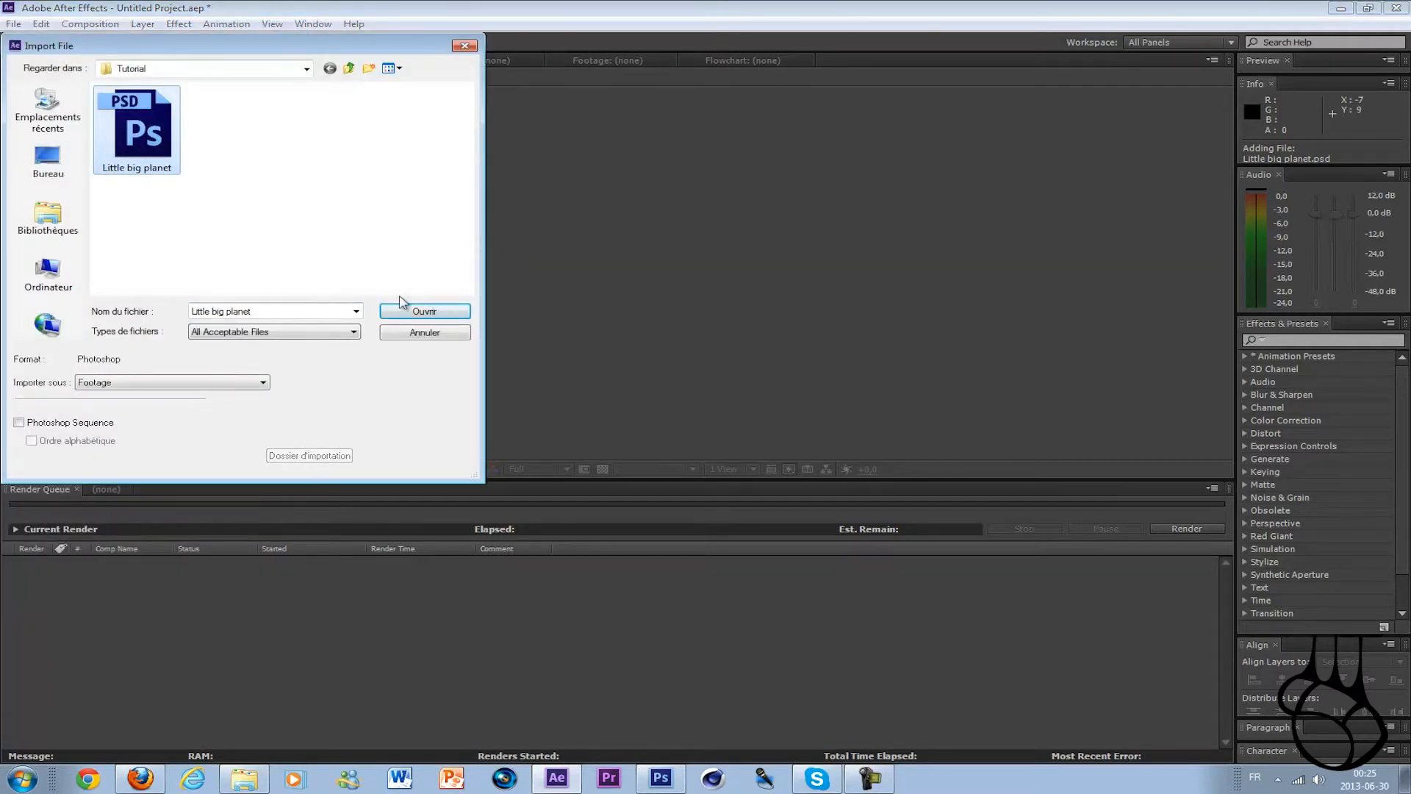
pyautogui.click(465, 45)
# Try placing the imported Little big planet composition in the empty timeline, and delete the composition this creates
pyautogui.click(80, 192)
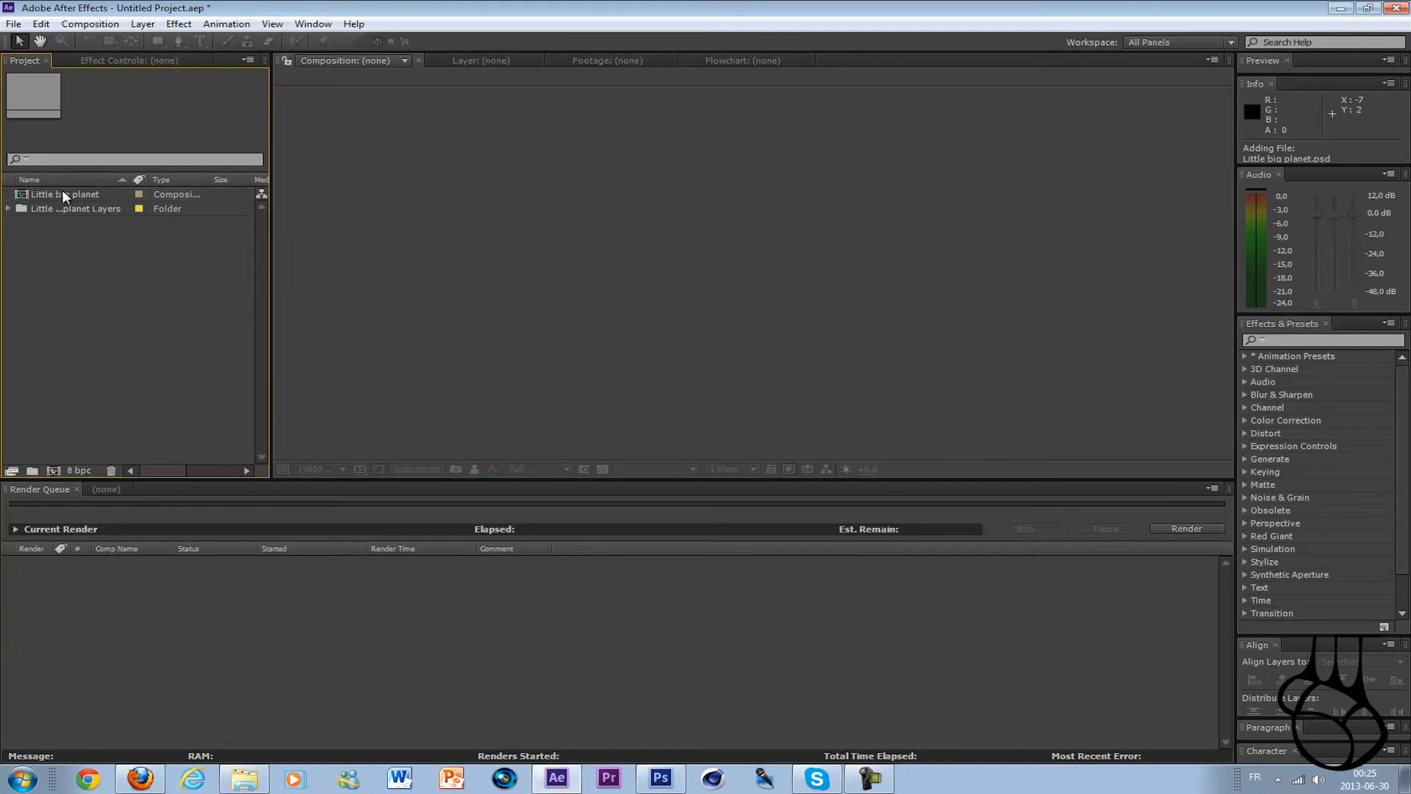
pyautogui.click(64, 192)
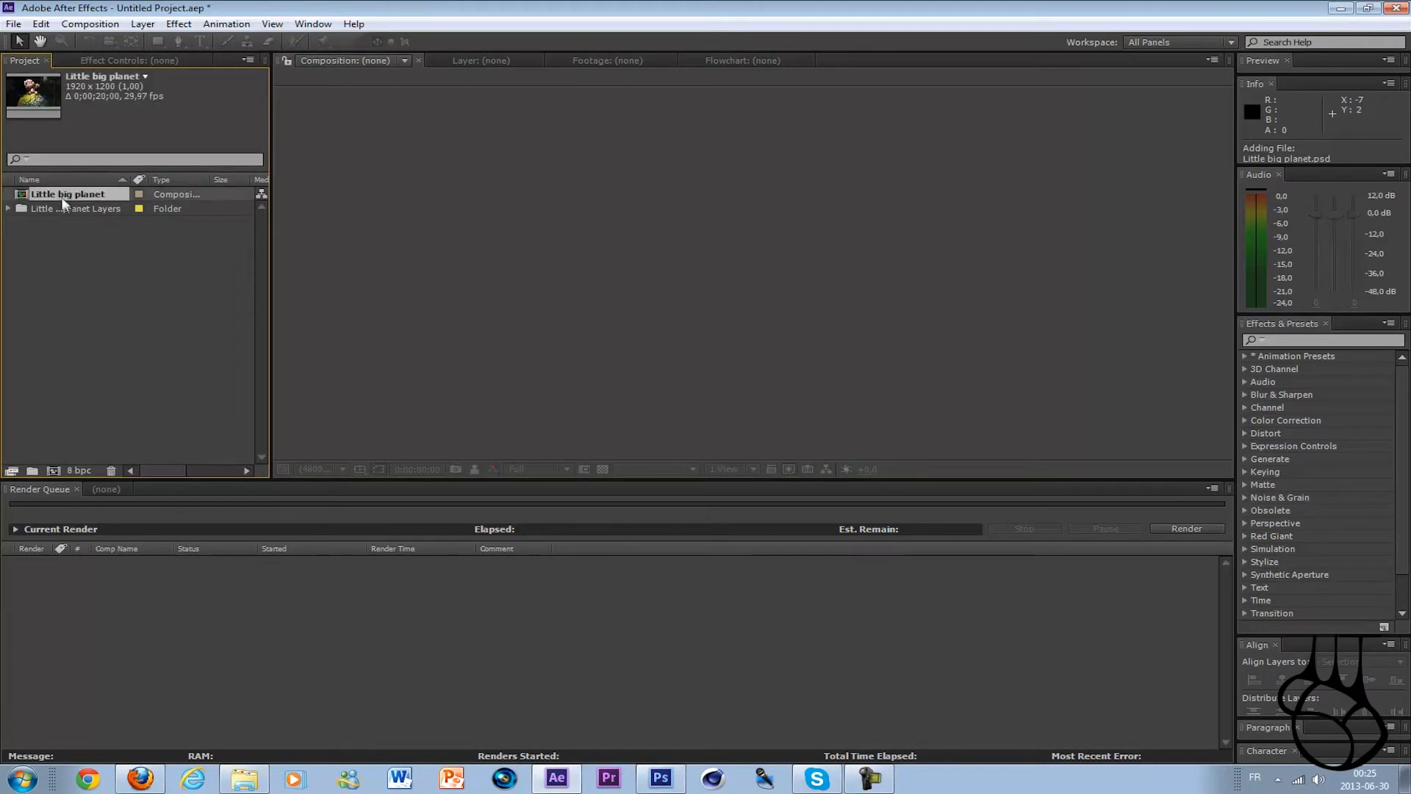
pyautogui.moveTo(94, 192); pyautogui.dragTo(150, 491)
pyautogui.click(104, 489)
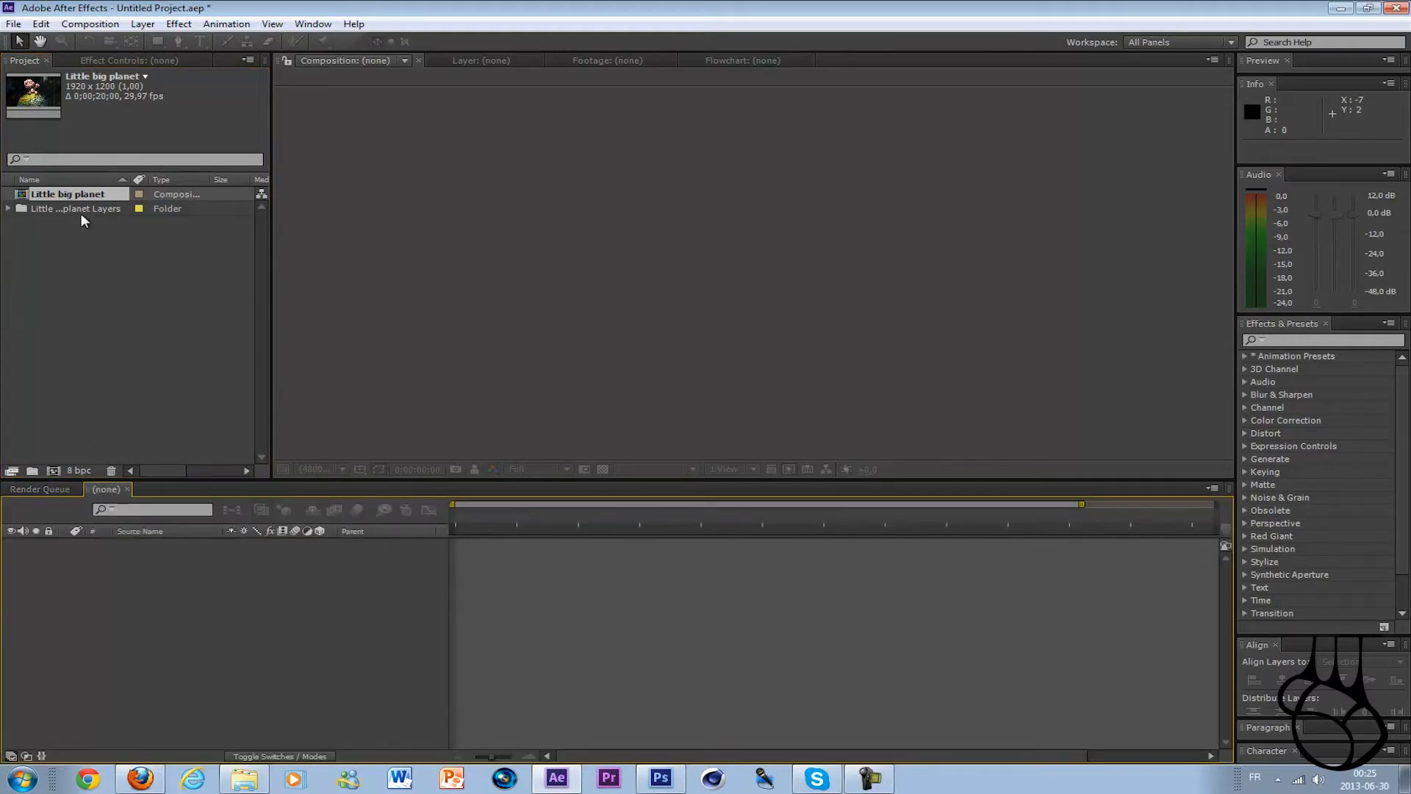
pyautogui.moveTo(76, 194); pyautogui.dragTo(188, 563)
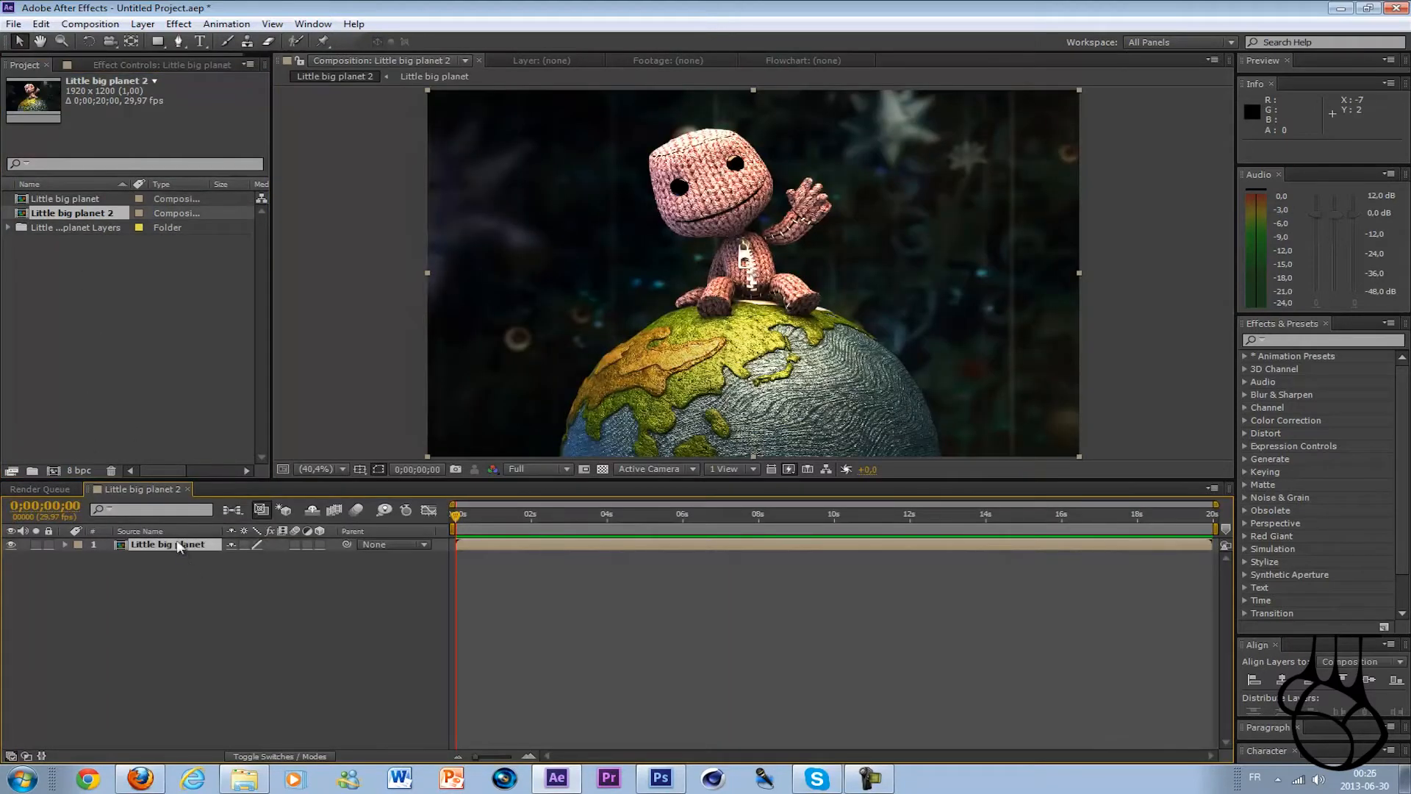
pyautogui.click(172, 544)
pyautogui.press('Delete')
pyautogui.click(81, 208)
pyautogui.press('Delete')
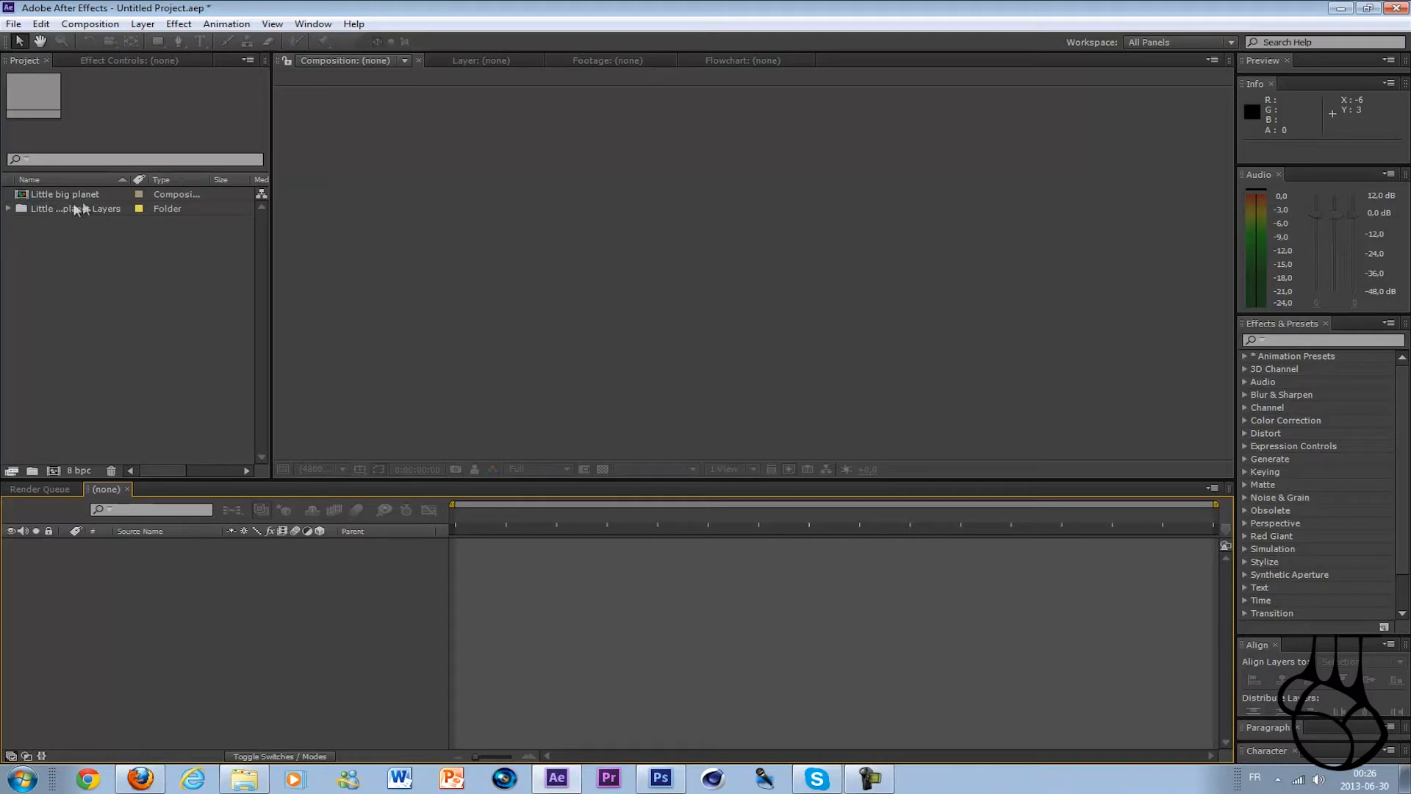
# Create a single composition from both PSD layers in the layers folder, using Layer 1's dimensions and a still duration of 0:00:09:00
pyautogui.click(9, 208)
pyautogui.moveTo(139, 292); pyautogui.dragTo(160, 584)
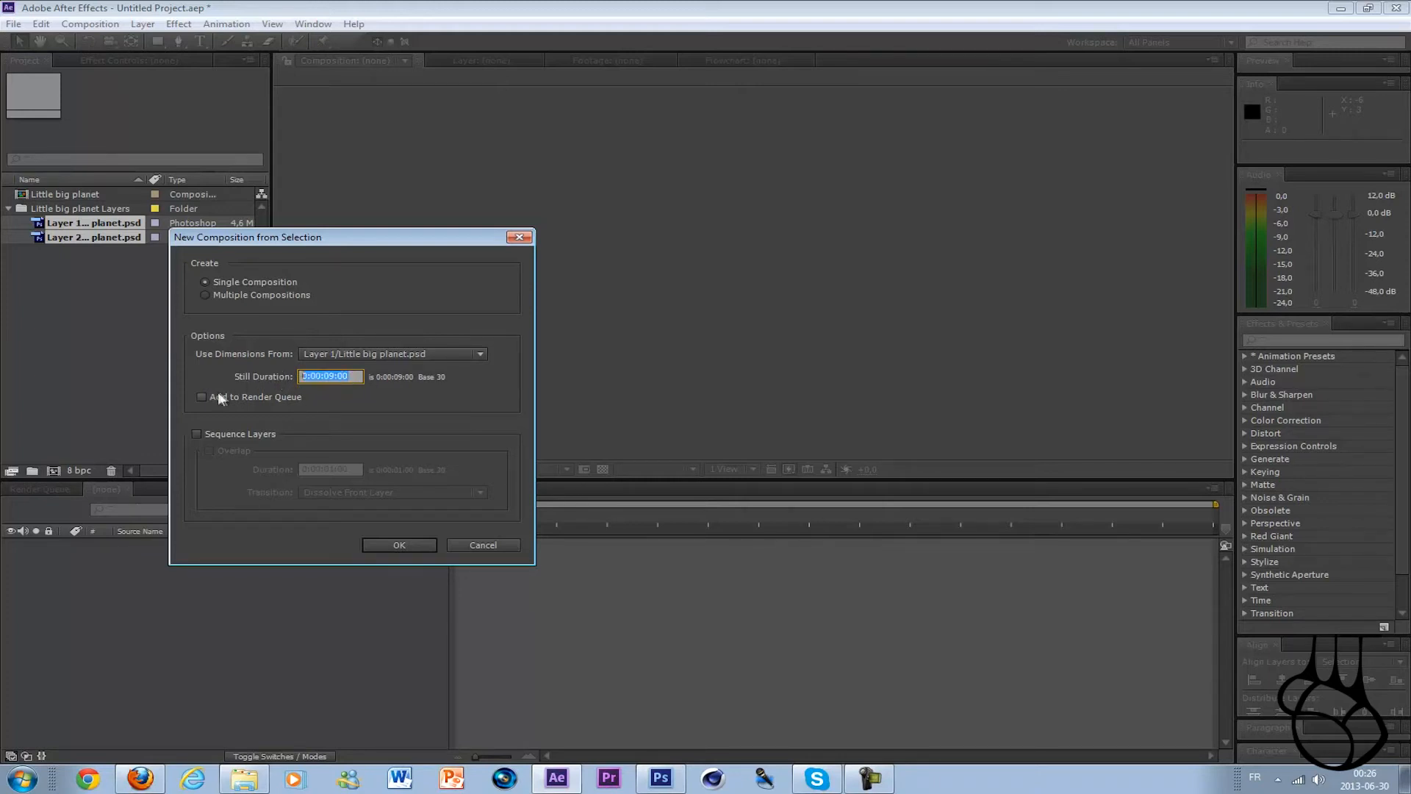
pyautogui.click(335, 377)
pyautogui.click(399, 544)
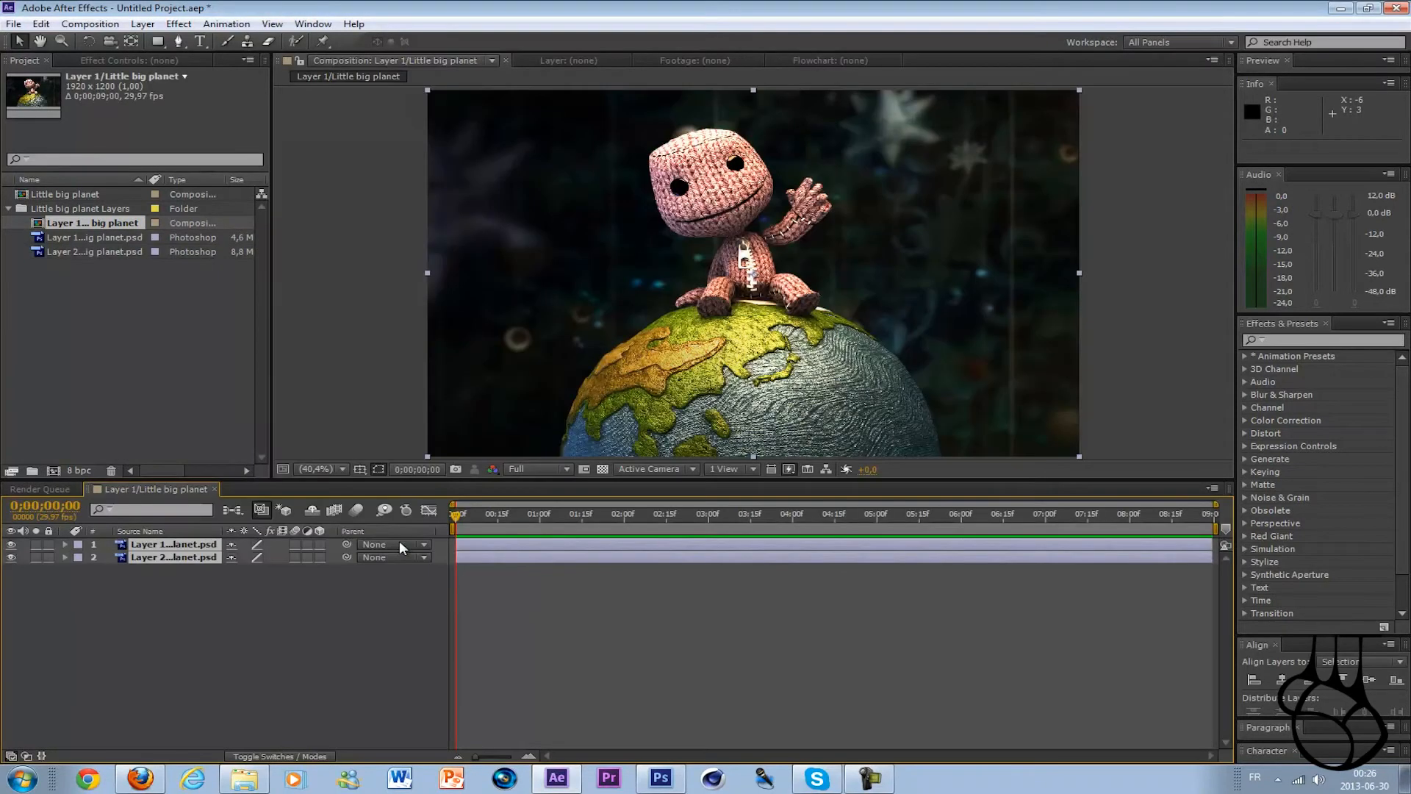
pyautogui.click(276, 604)
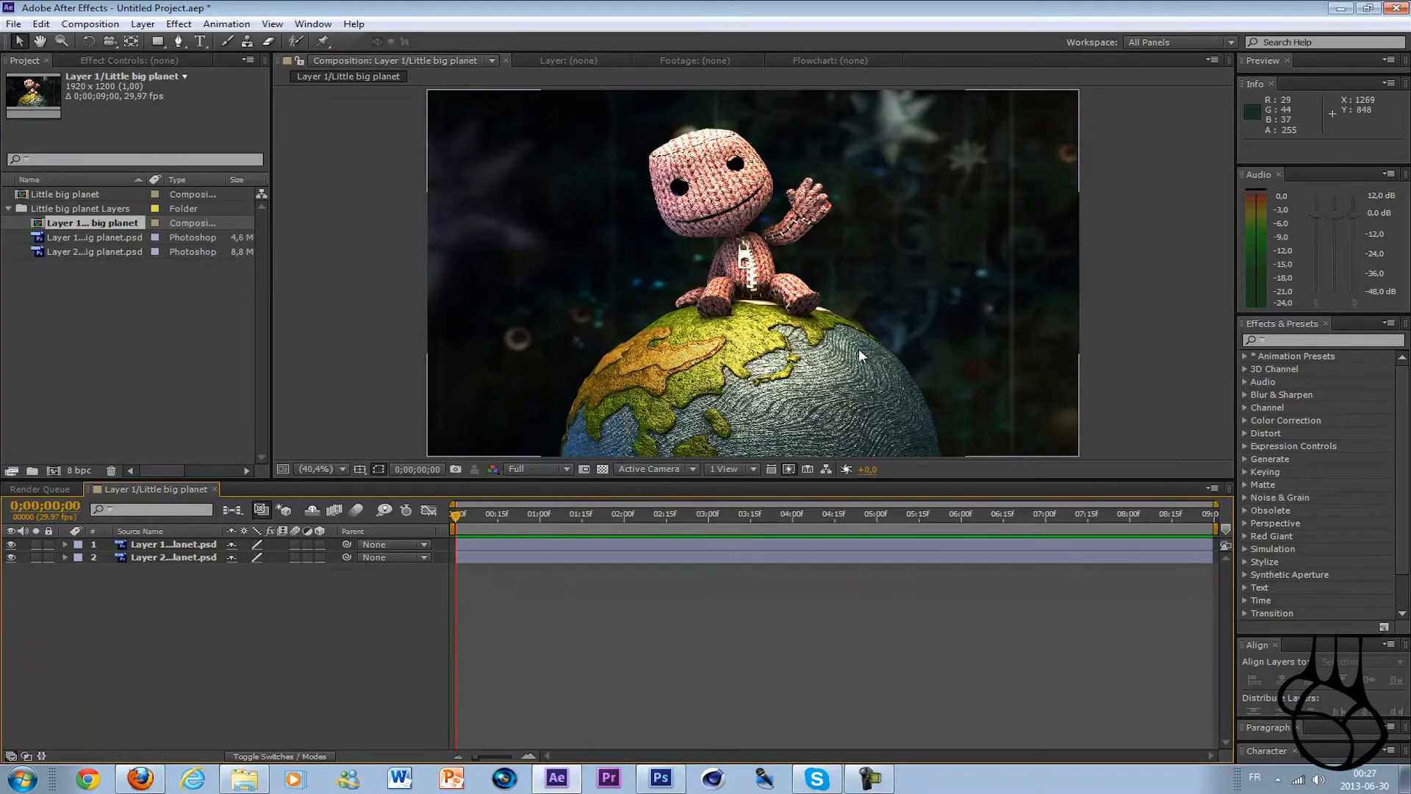
# Examine the new composition up close, fit it back in the viewer and compare it with the Photoshop document
pyautogui.scroll(8, 886, 347)
pyautogui.scroll(-8, 858, 366)
pyautogui.scroll(3, 791, 318)
pyautogui.scroll(-3, 791, 318)
pyautogui.scroll(-1, 731, 294)
pyautogui.scroll(-1, 731, 294)
pyautogui.scroll(1, 598, 280)
pyautogui.scroll(-2, 599, 280)
pyautogui.scroll(2, 600, 282)
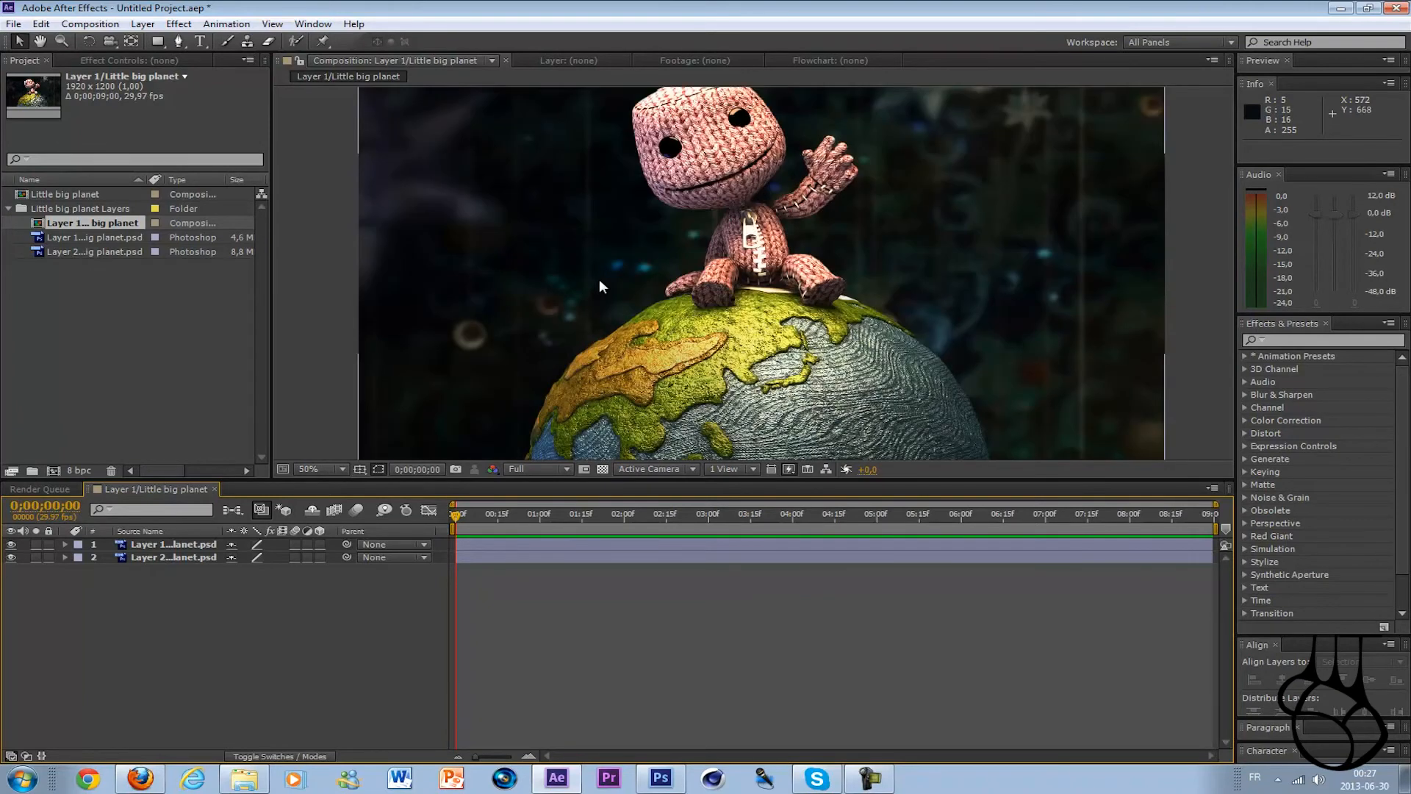
pyautogui.click(343, 469)
pyautogui.click(318, 494)
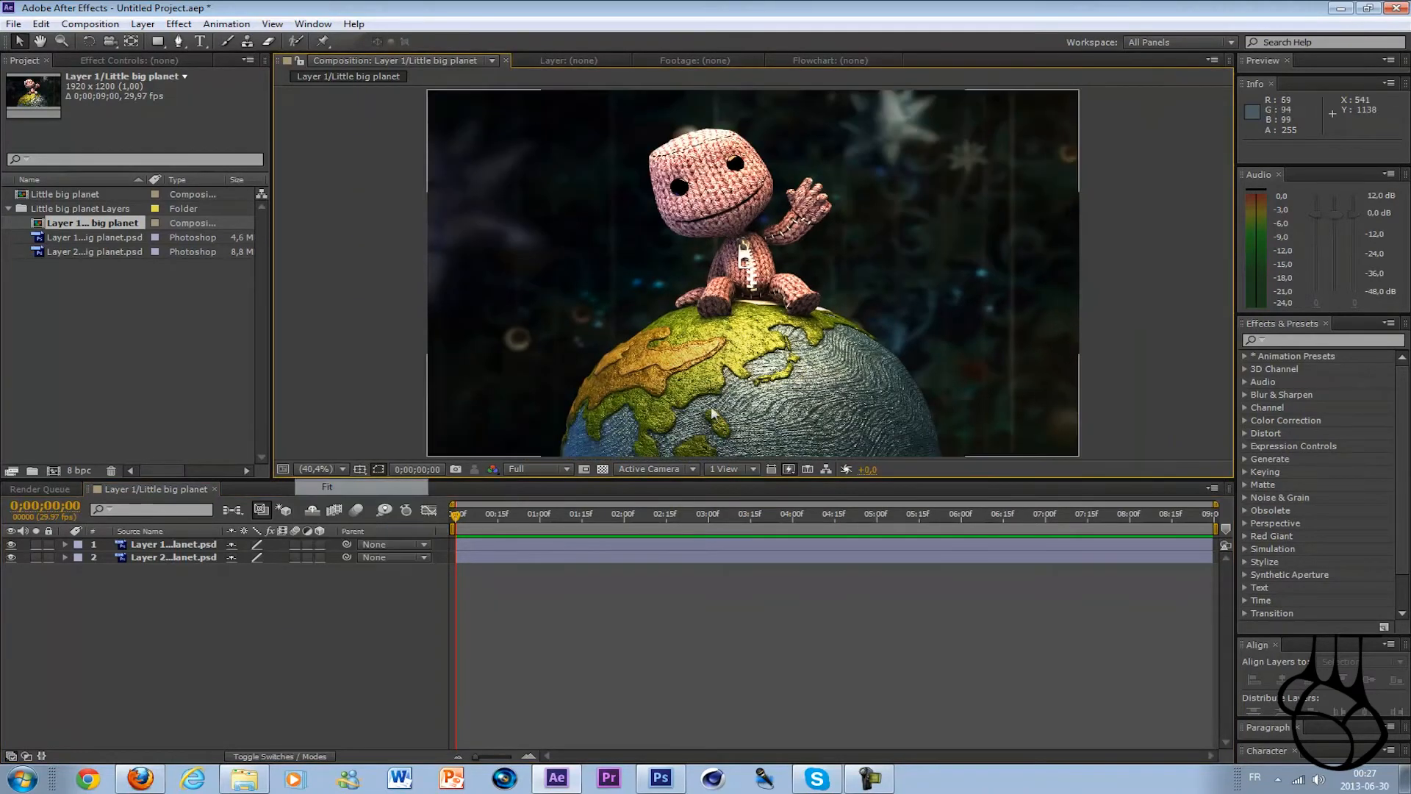
pyautogui.click(660, 777)
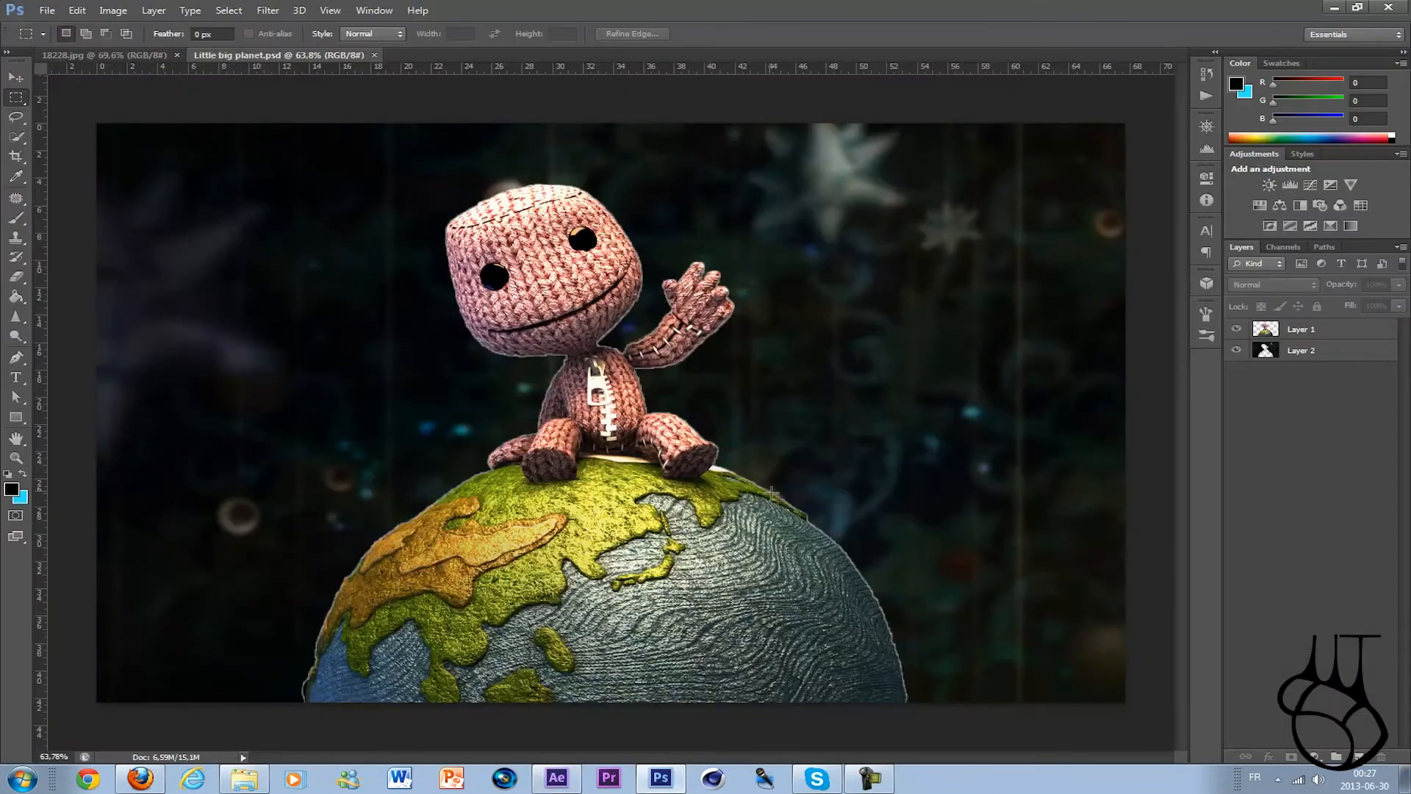
pyautogui.click(661, 777)
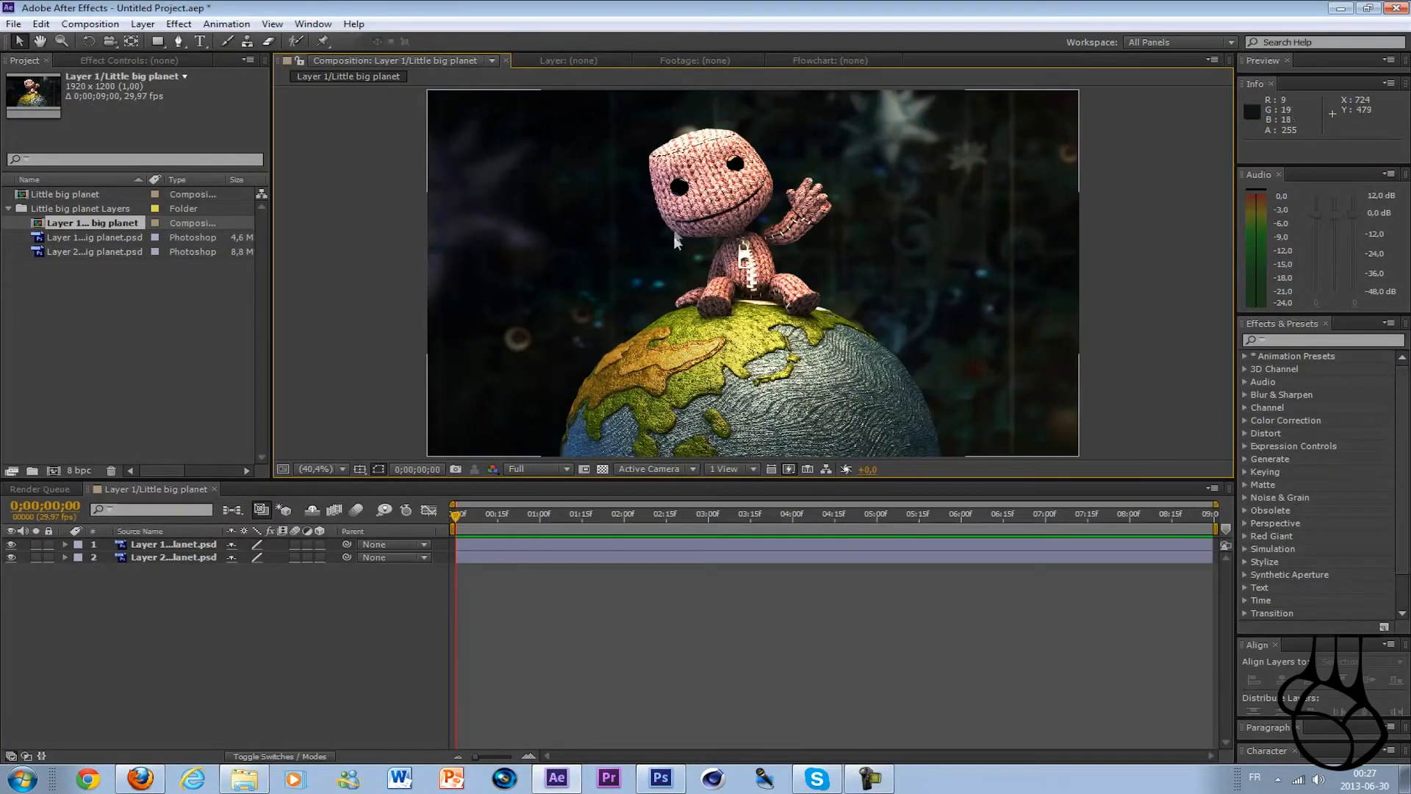
# Hide and reshow Layer 2 and Layer 1 in turn to inspect the doll with globe and the backdrop separately
pyautogui.click(11, 558)
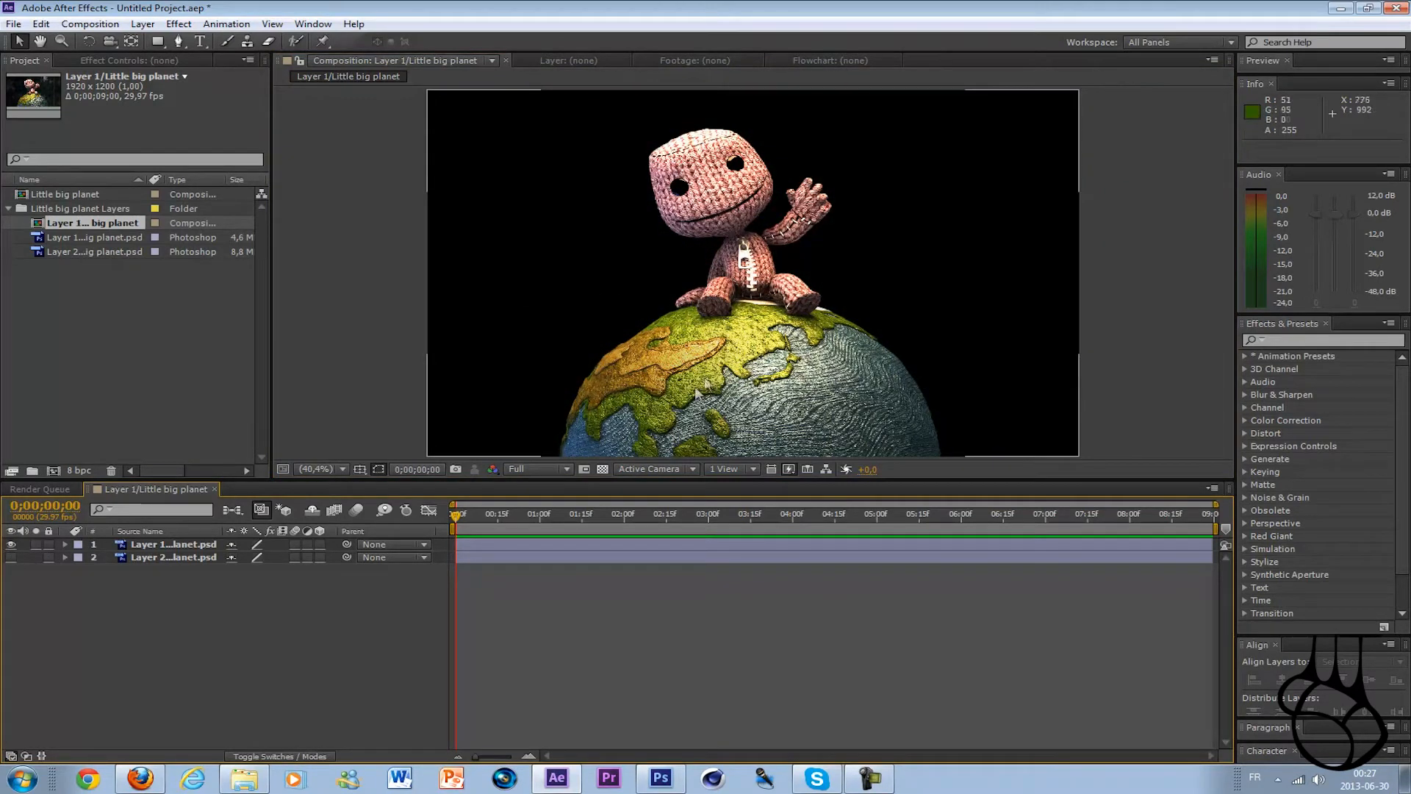
pyautogui.click(11, 557)
pyautogui.click(11, 544)
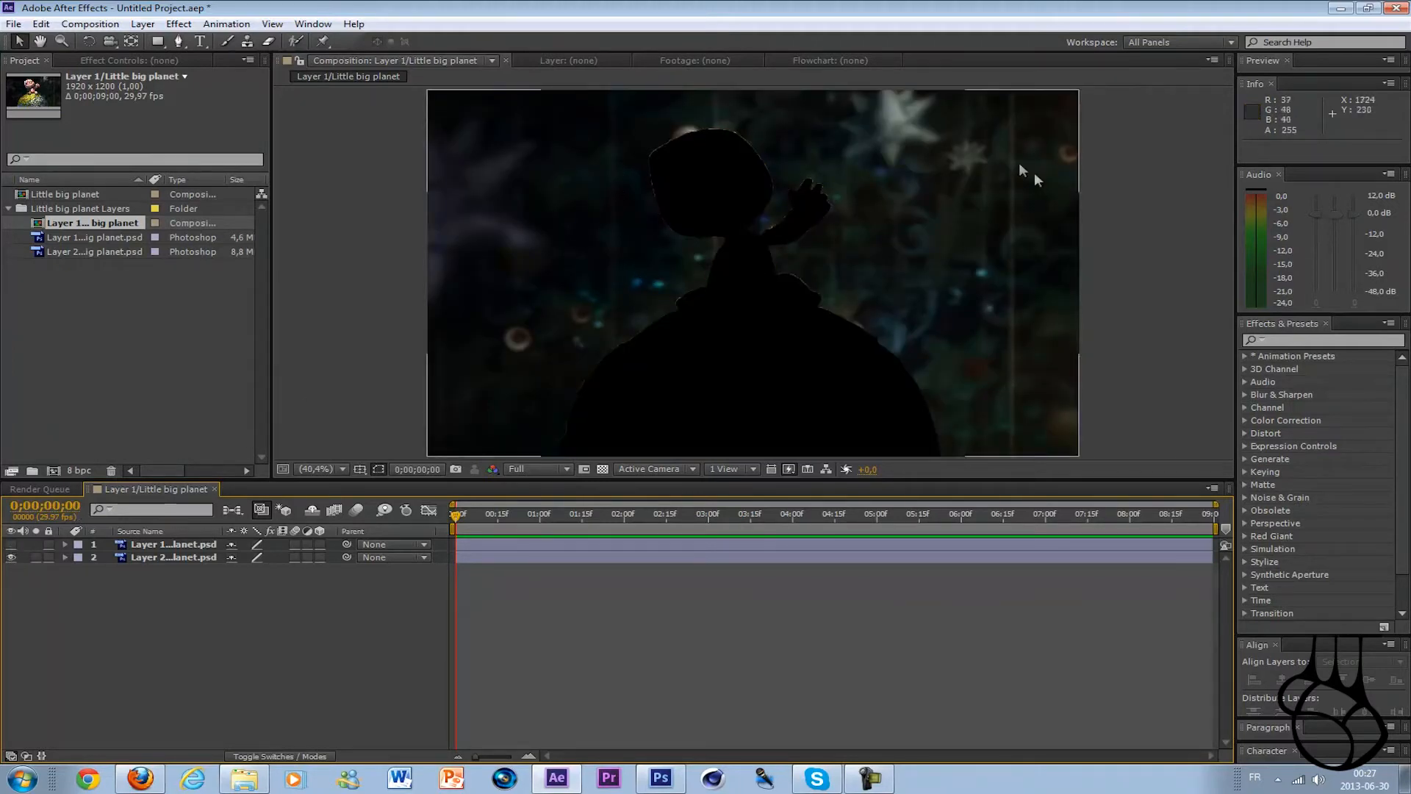
pyautogui.click(11, 544)
pyautogui.click(11, 558)
pyautogui.click(11, 557)
pyautogui.click(11, 544)
pyautogui.click(11, 544)
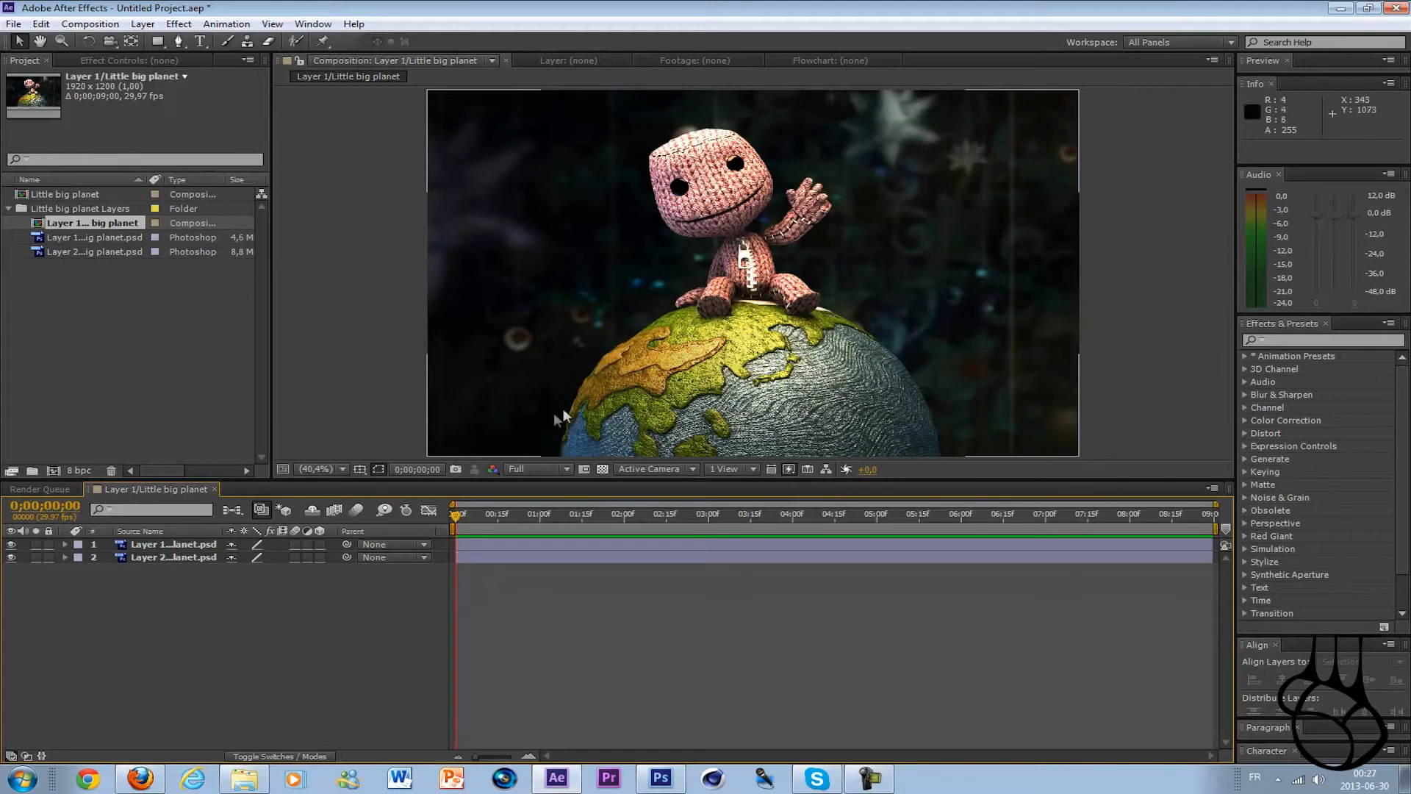
# Rename the doll and globe layer in the timeline as "Premier plan" and deselect it
pyautogui.click(186, 544)
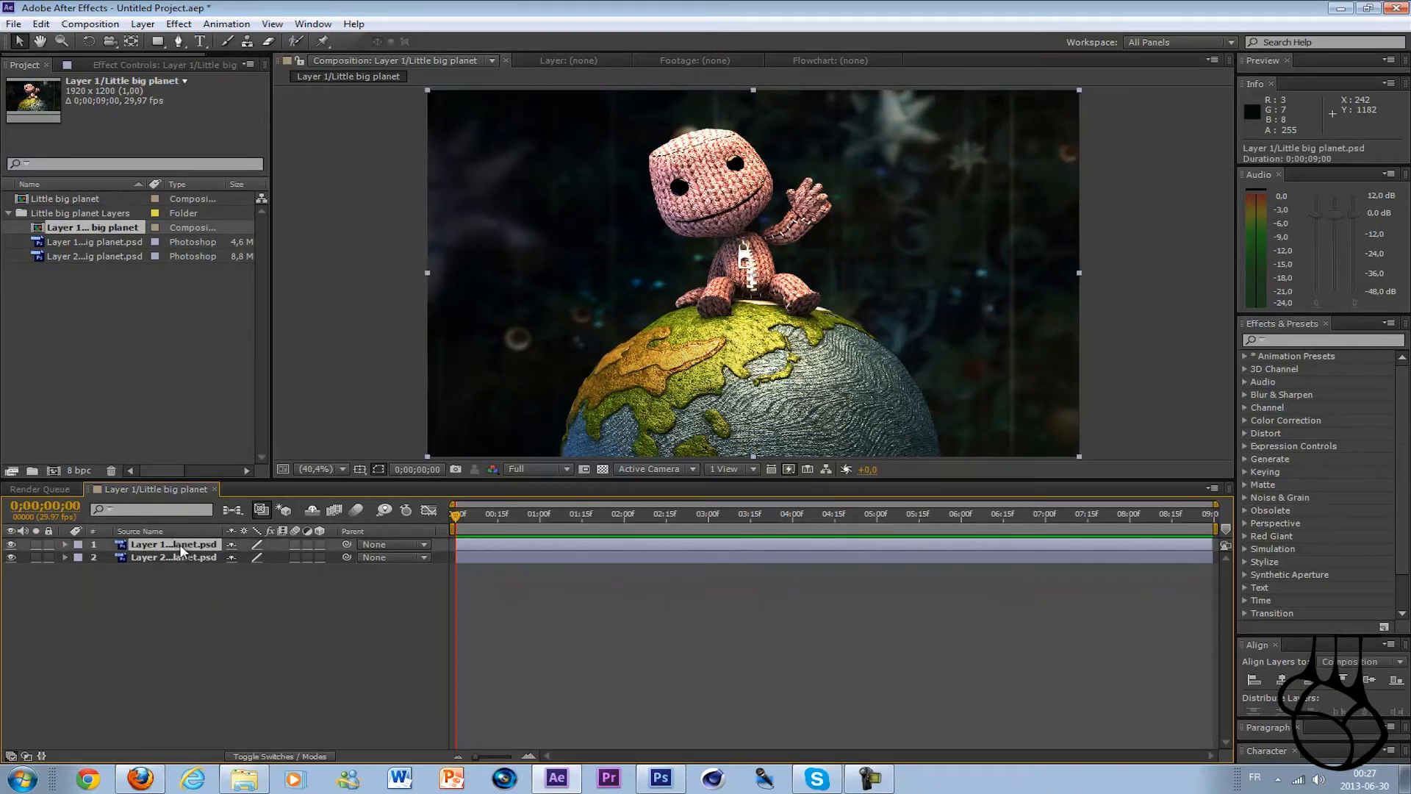
pyautogui.press('Return')
pyautogui.write('Premier plan')
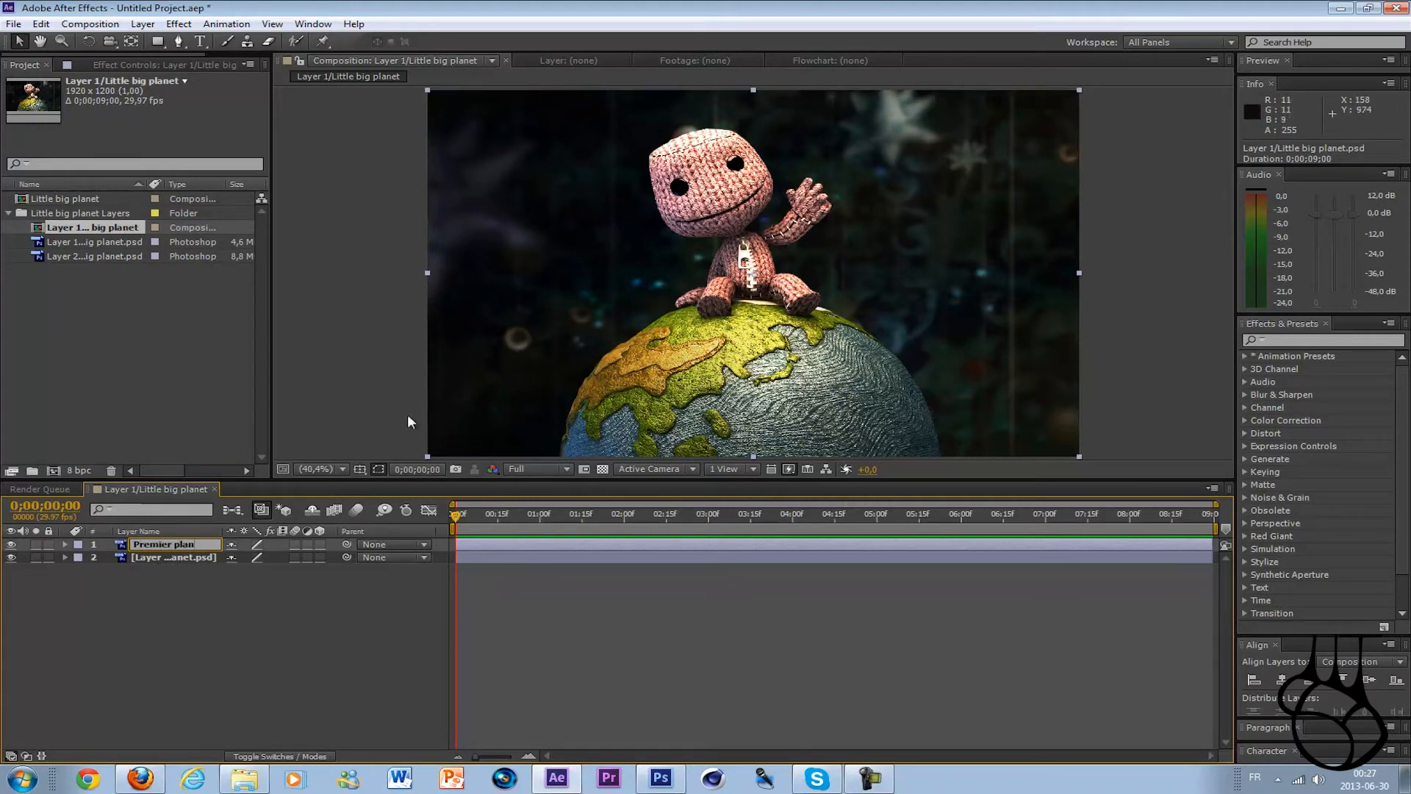
pyautogui.click(186, 581)
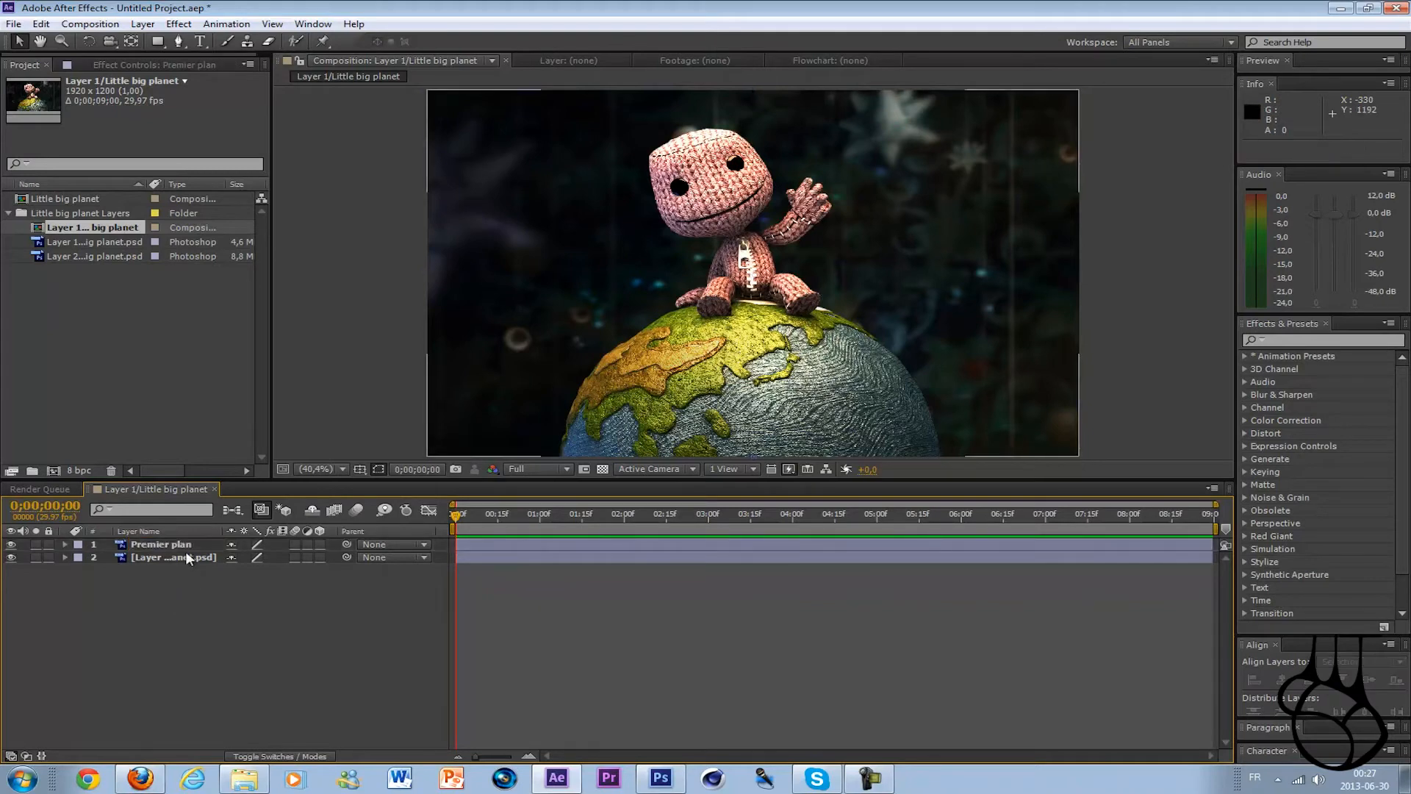
# Rename the backdrop layer in the timeline as "Deuxième plan" and deselect it
pyautogui.rightClick(187, 564)
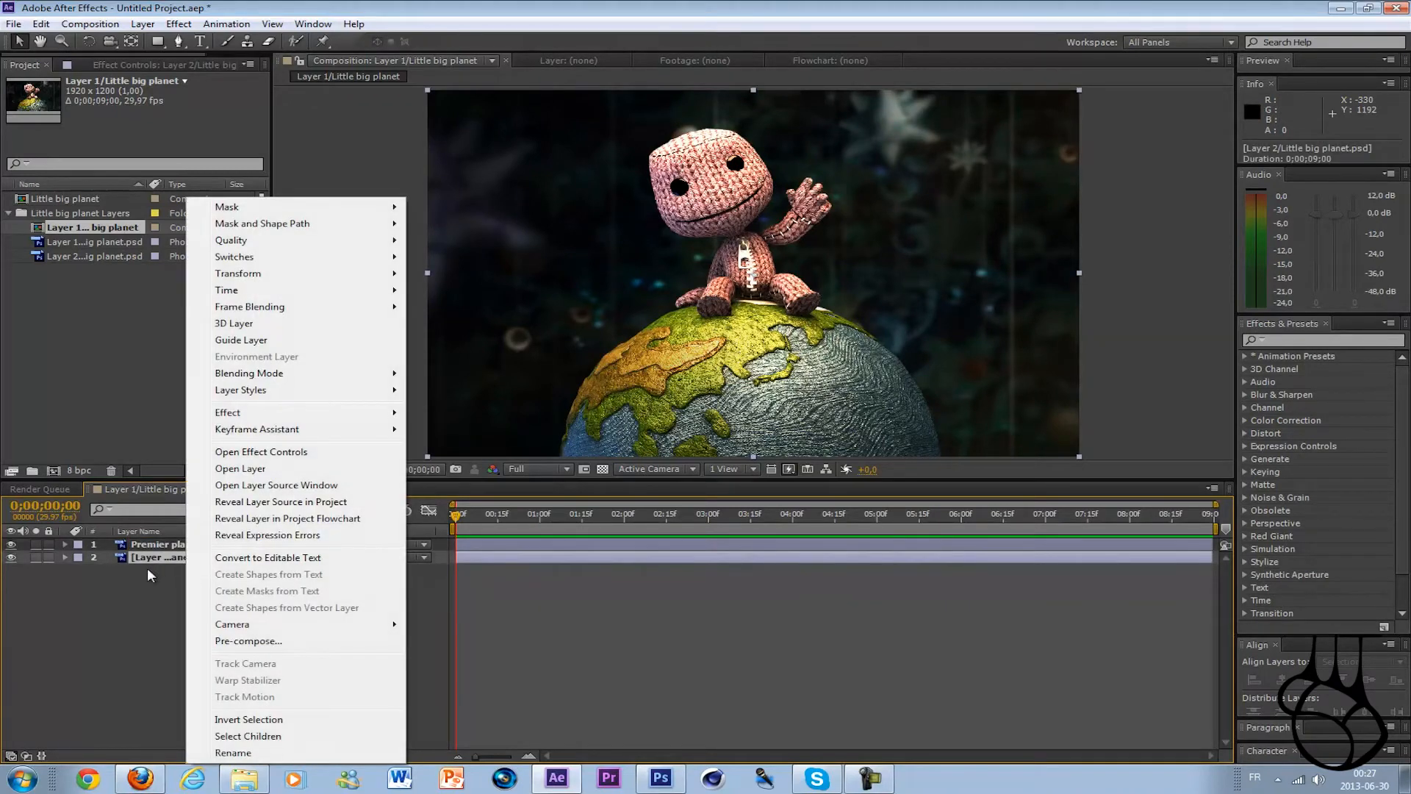
pyautogui.click(265, 754)
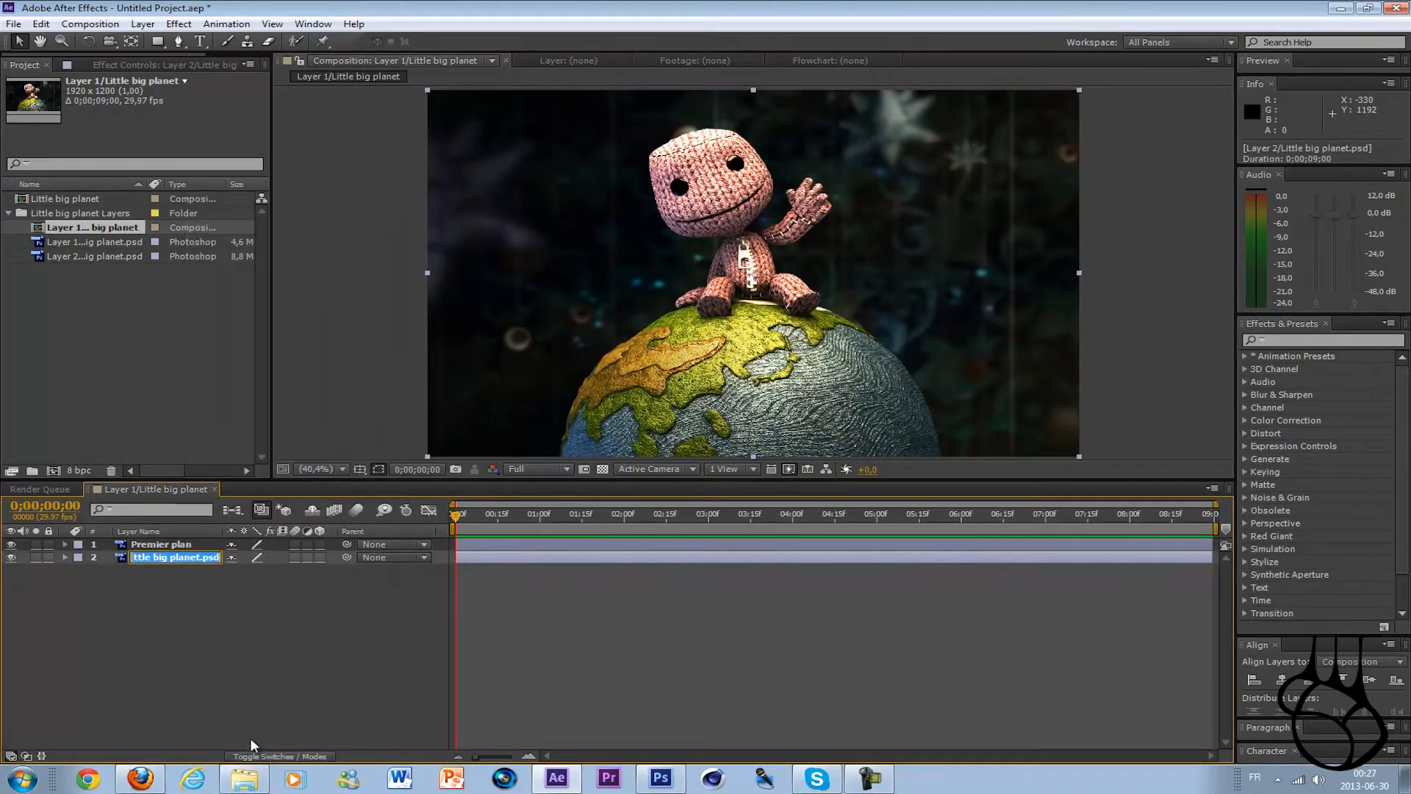
pyautogui.write('Deuxième plam')
pyautogui.press('BackSpace')
pyautogui.write('n')
pyautogui.click(240, 682)
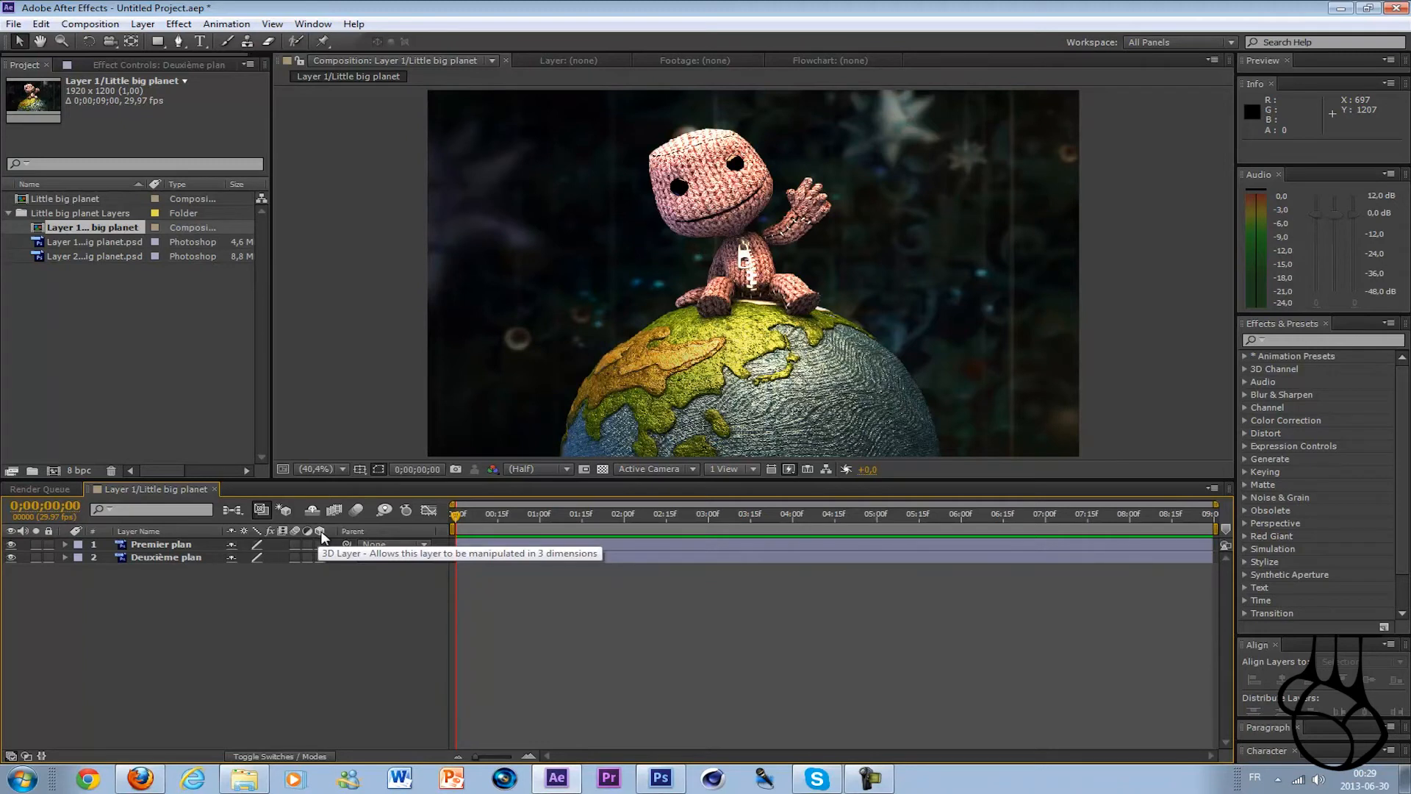
# Turn both Premier plan and Deuxième plan into 3D layers
pyautogui.click(319, 544)
pyautogui.click(319, 557)
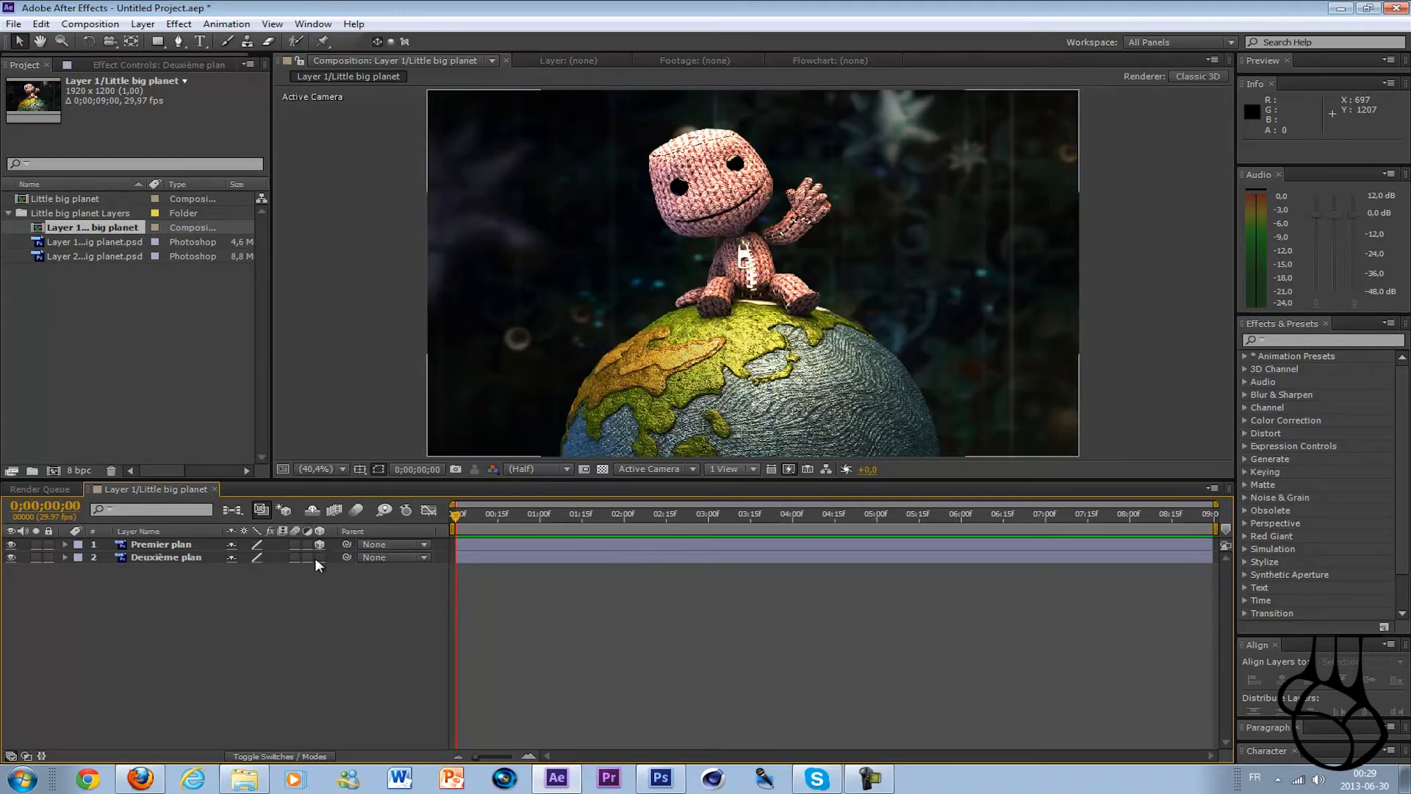
pyautogui.click(319, 545)
pyautogui.click(319, 557)
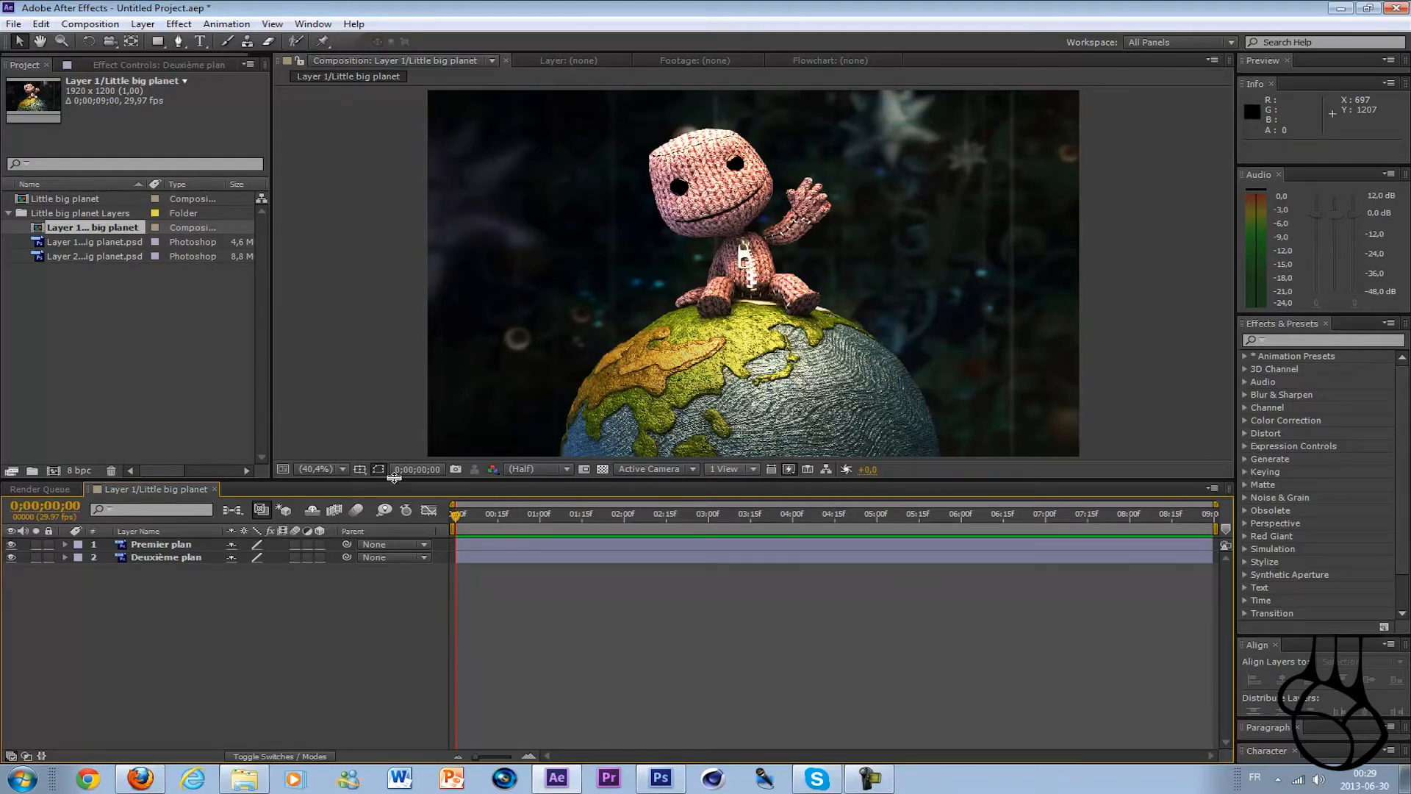
pyautogui.press('F4')
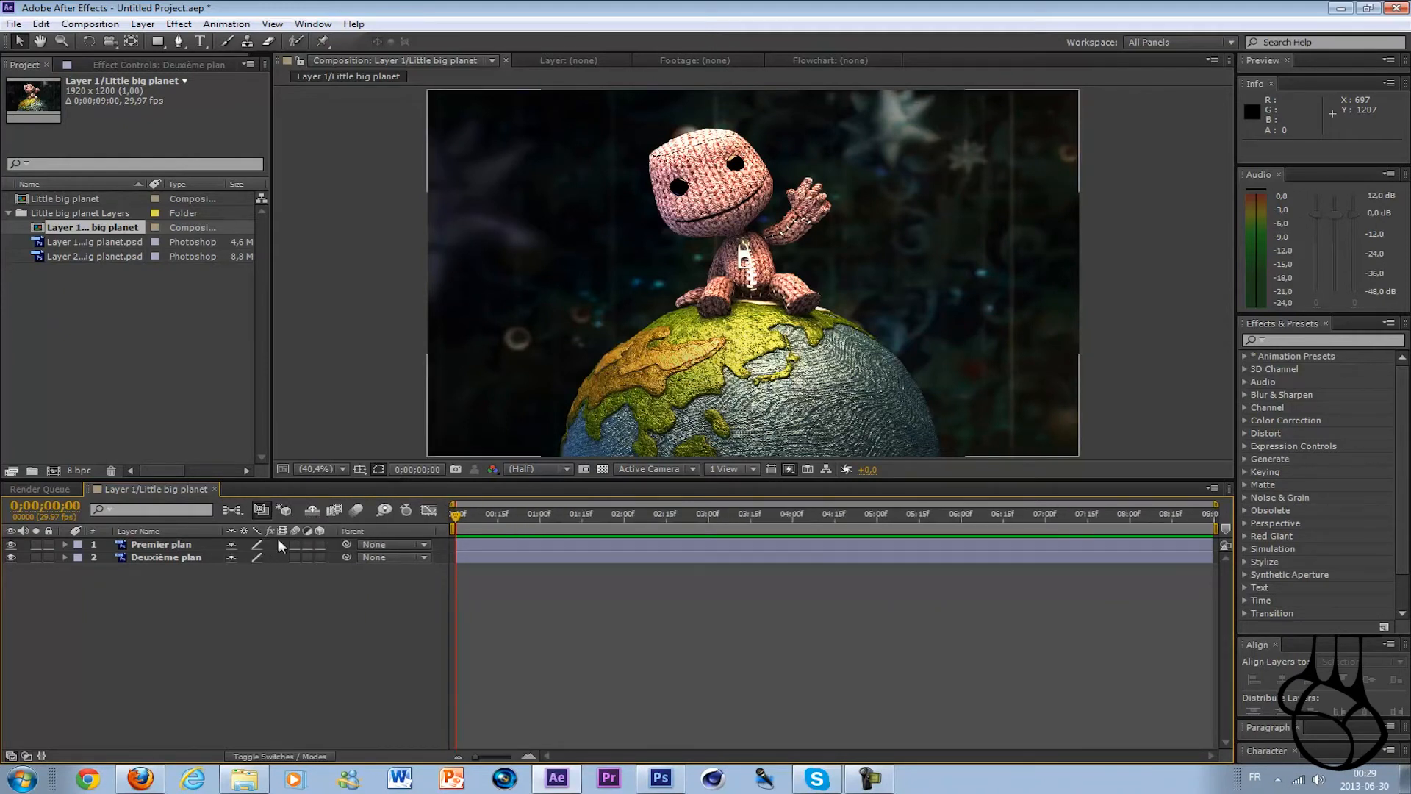
pyautogui.press('F4')
pyautogui.click(320, 544)
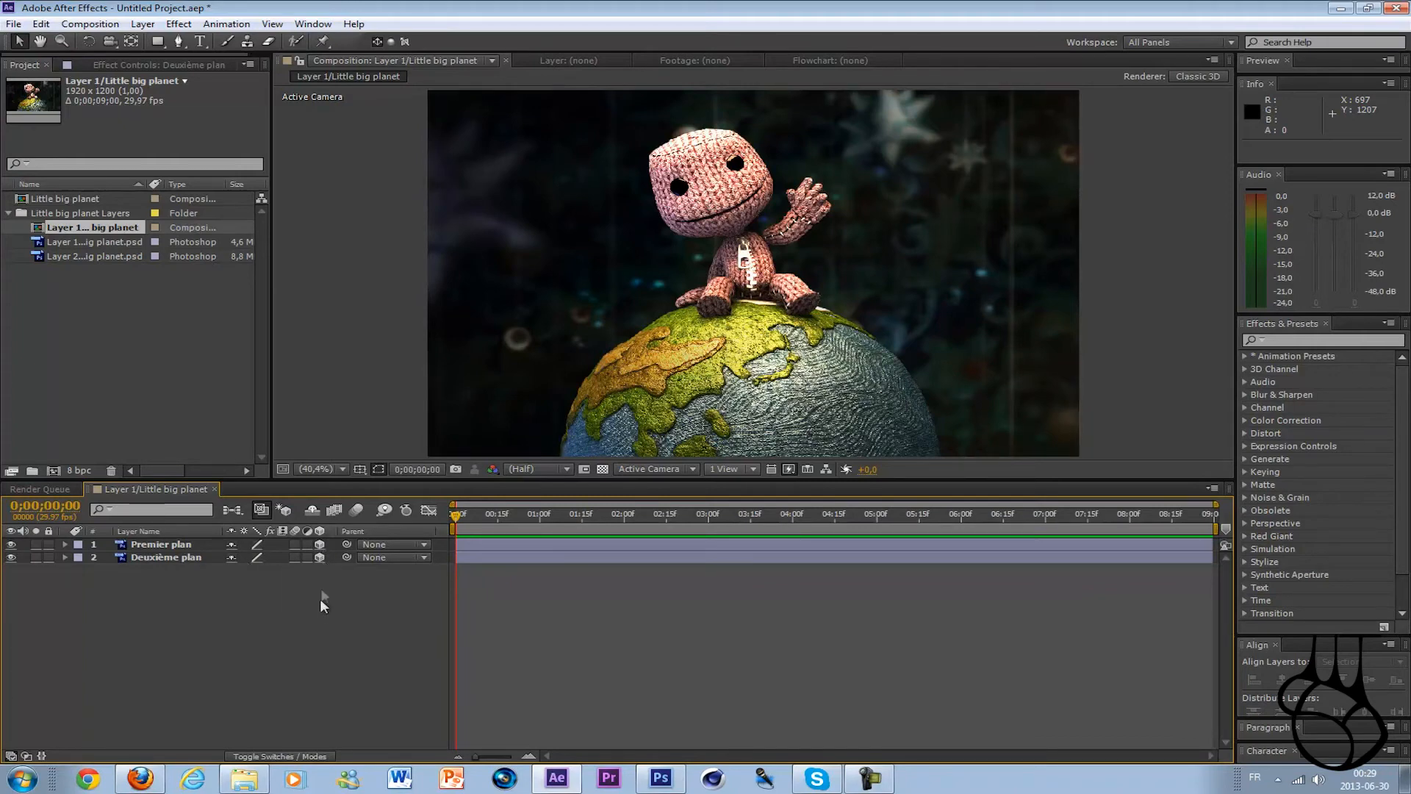
# Create a two-node camera layer named Camera 1 with the 50mm preset
pyautogui.click(143, 24)
pyautogui.moveTo(162, 43)
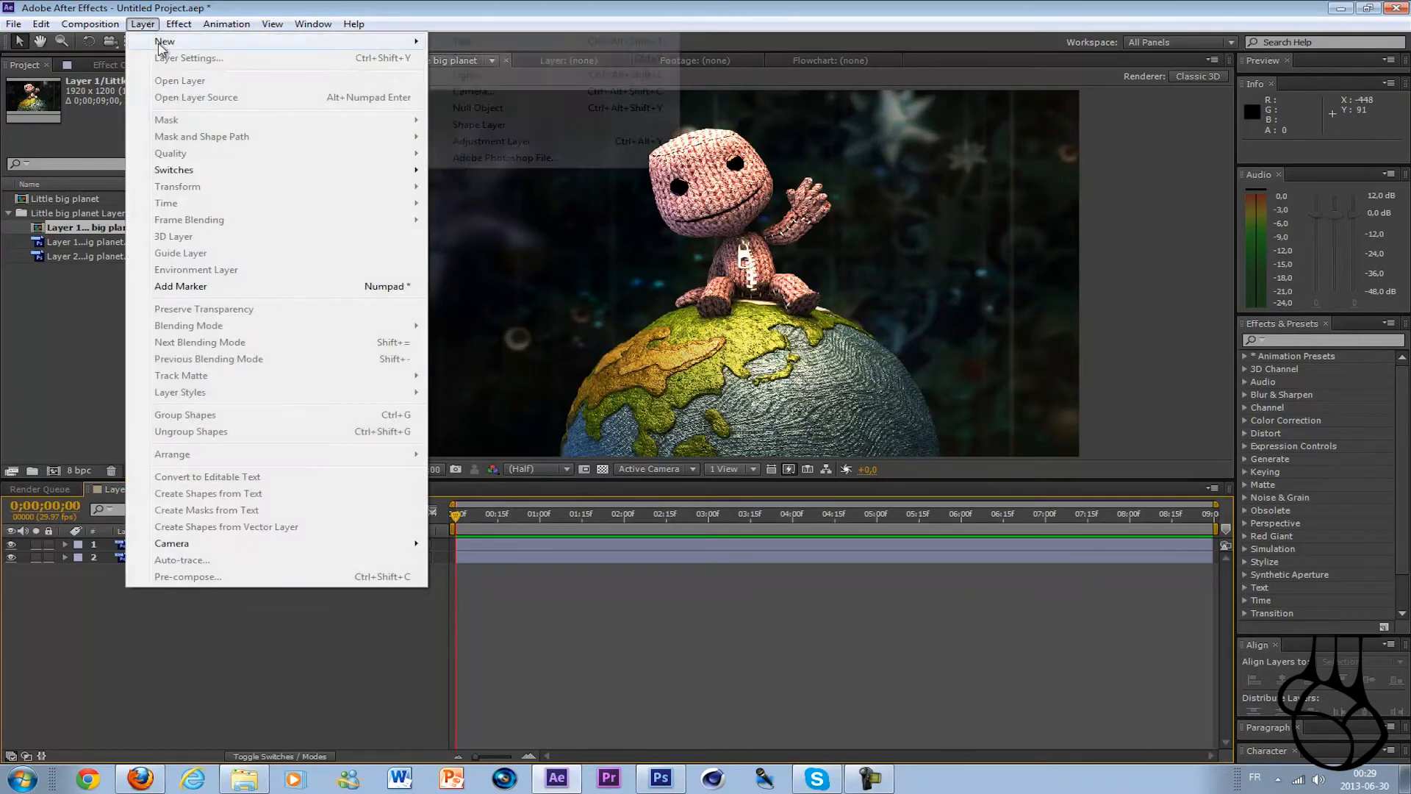
pyautogui.click(506, 94)
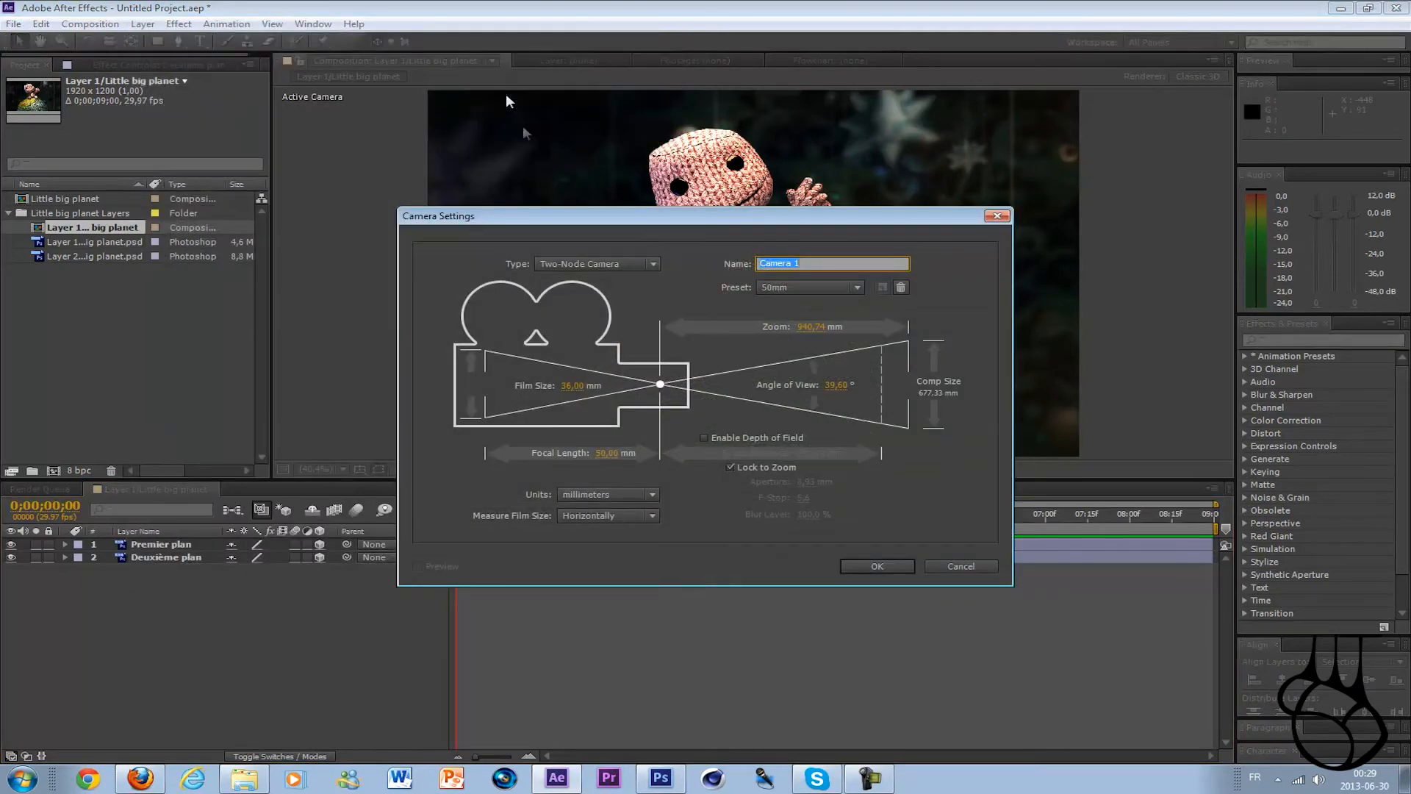
pyautogui.click(772, 288)
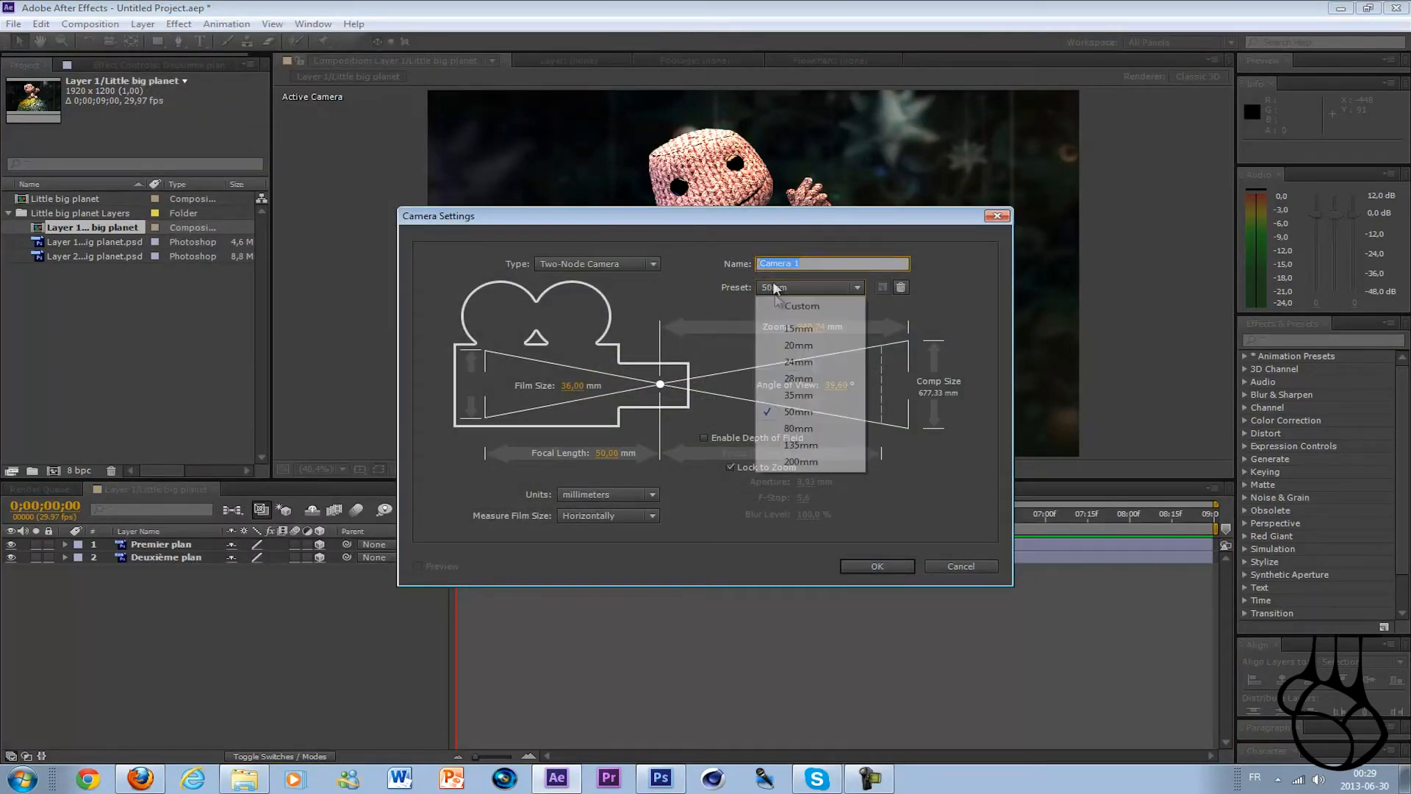
pyautogui.click(798, 411)
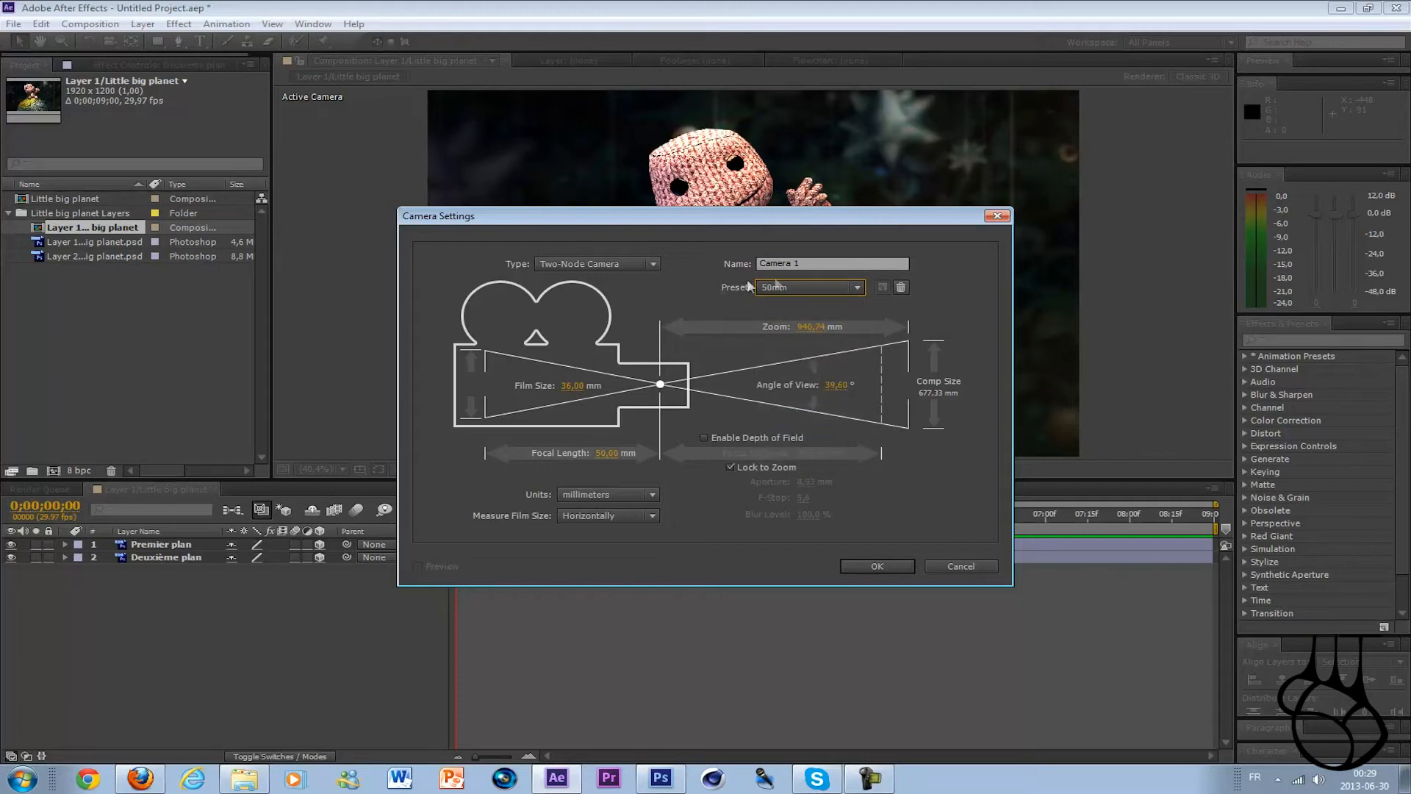
pyautogui.click(804, 285)
pyautogui.click(805, 286)
pyautogui.click(877, 566)
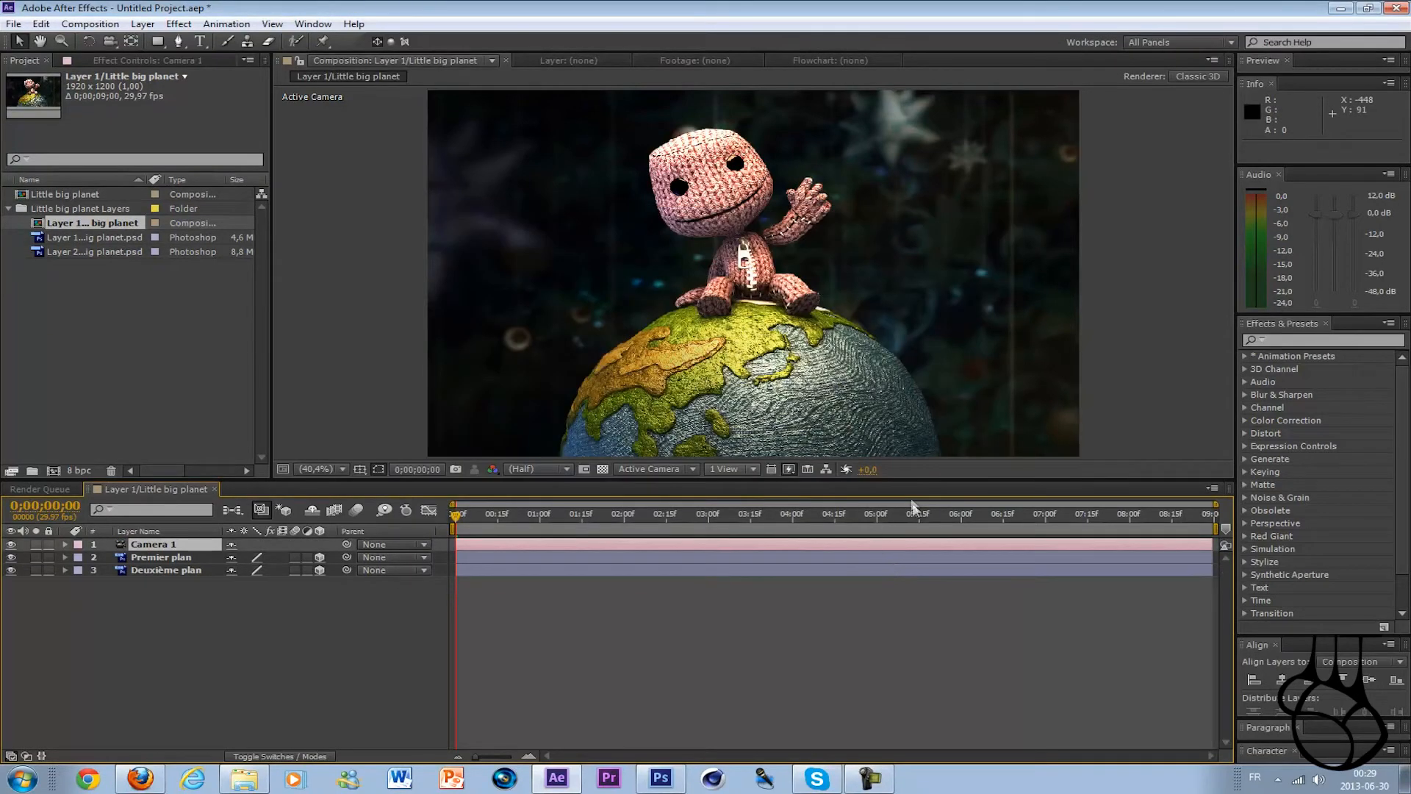
# Switch the composition viewer to the Top view and show the whole camera cone from above
pyautogui.click(660, 469)
pyautogui.click(659, 469)
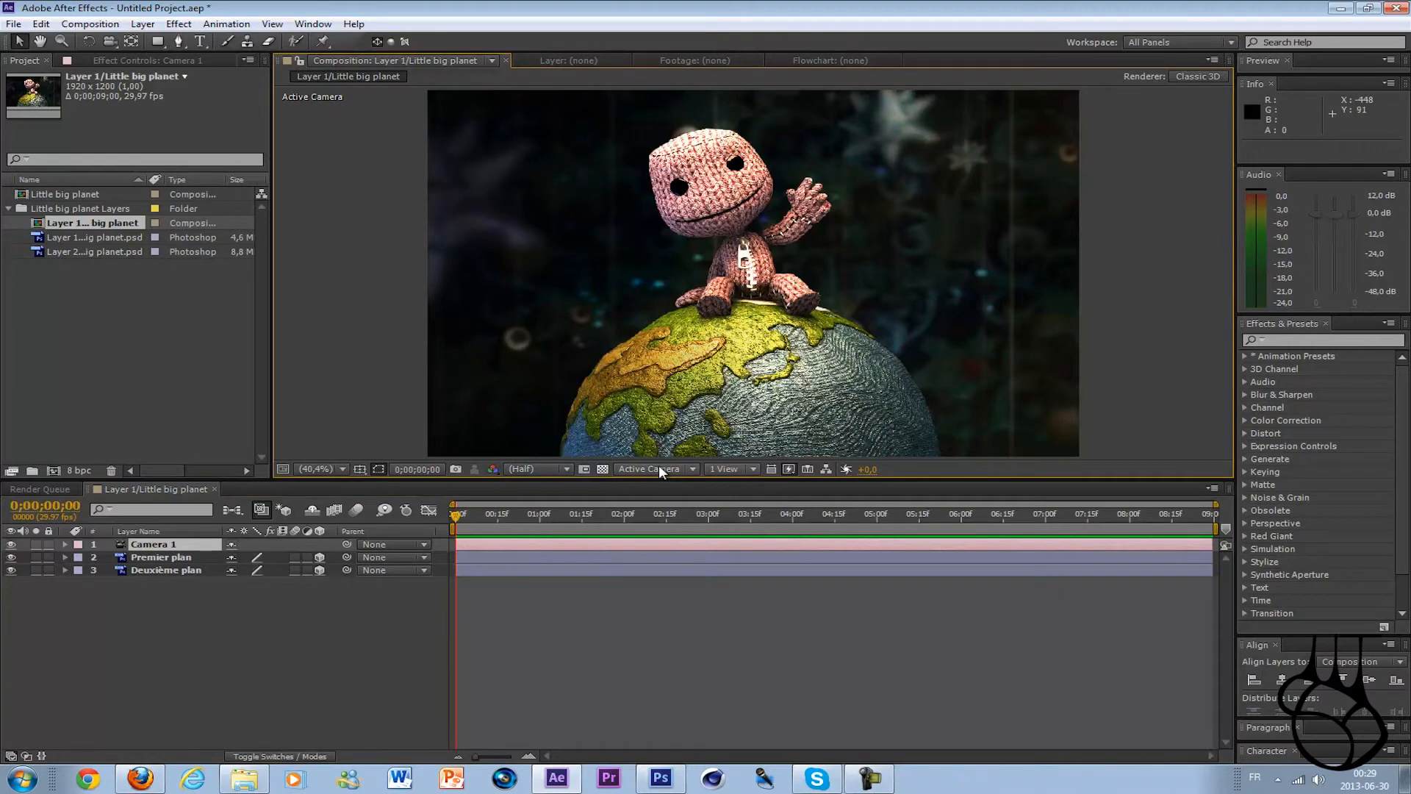
pyautogui.click(659, 469)
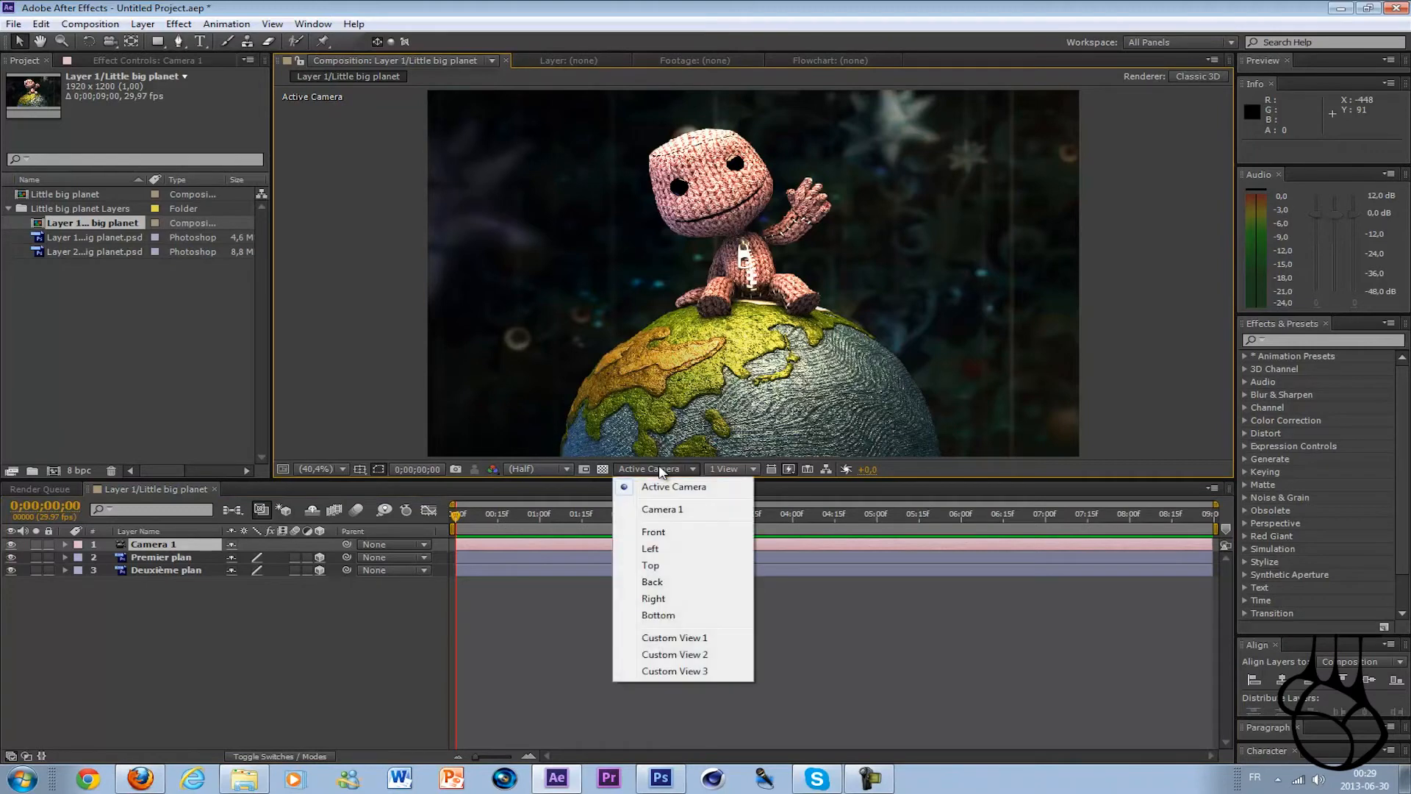
pyautogui.click(662, 567)
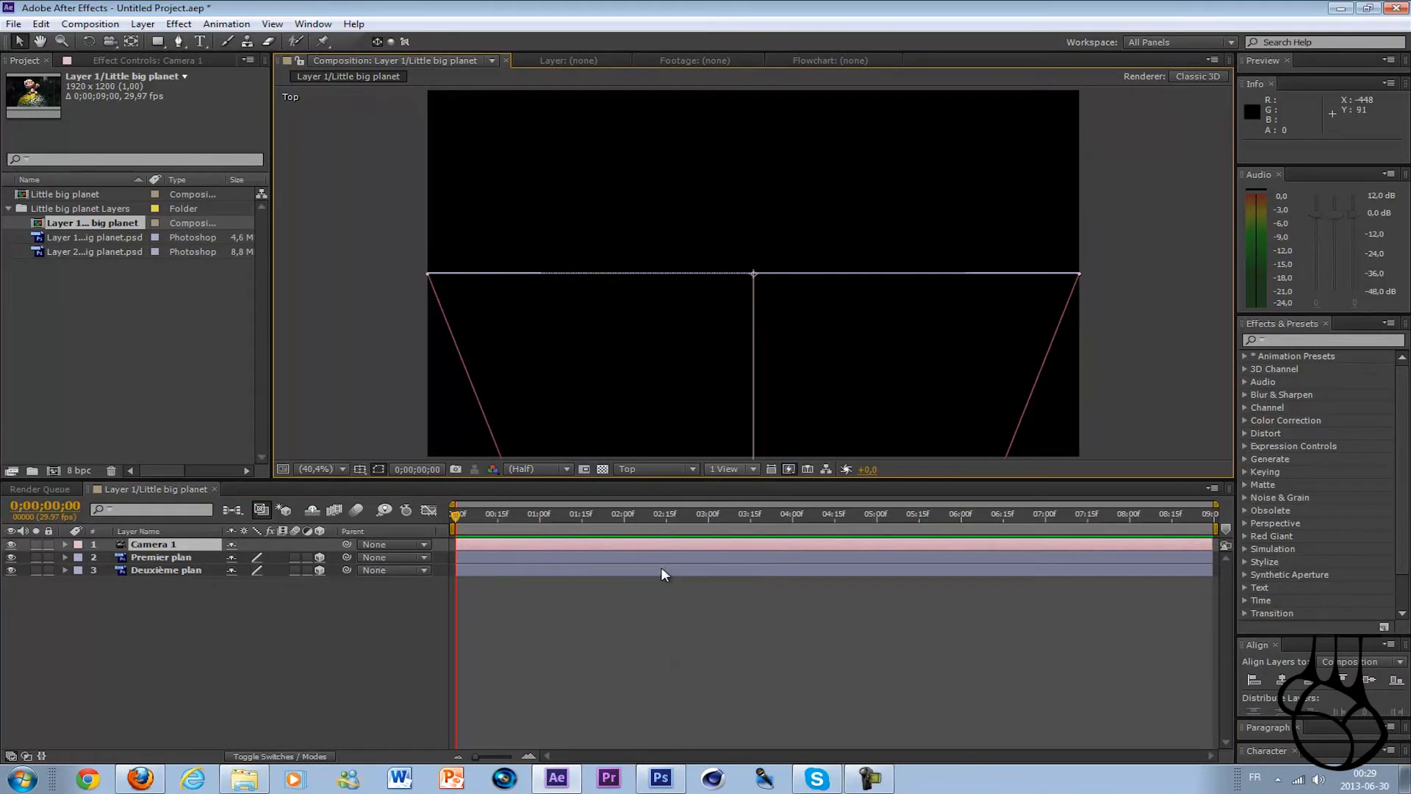
pyautogui.scroll(-7, 695, 405)
pyautogui.scroll(1, 694, 400)
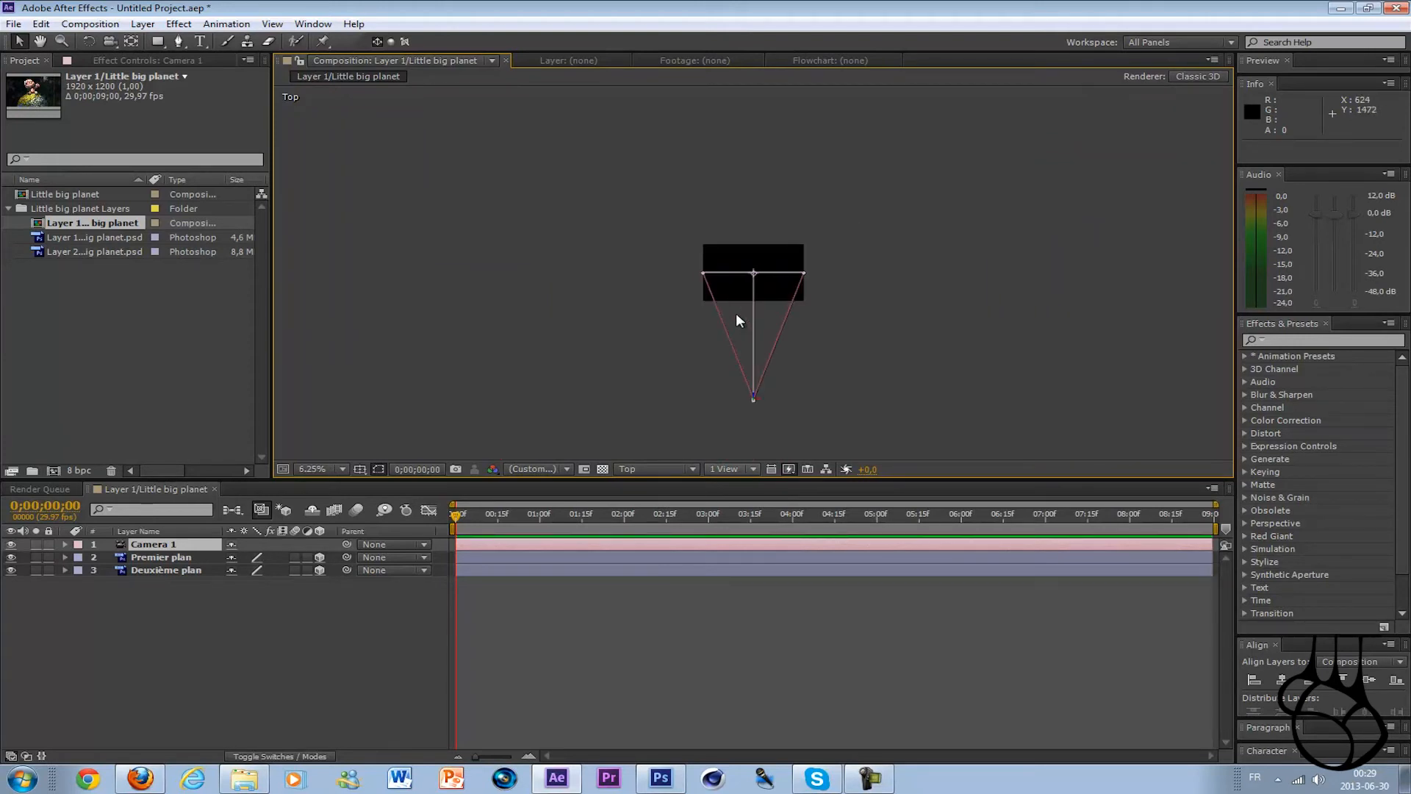
# Set the composition viewer's preview resolution to Full
pyautogui.click(530, 468)
pyautogui.click(531, 468)
pyautogui.click(531, 468)
pyautogui.click(531, 469)
pyautogui.click(551, 468)
pyautogui.click(550, 468)
pyautogui.click(549, 469)
pyautogui.click(547, 468)
pyautogui.click(534, 468)
pyautogui.click(554, 506)
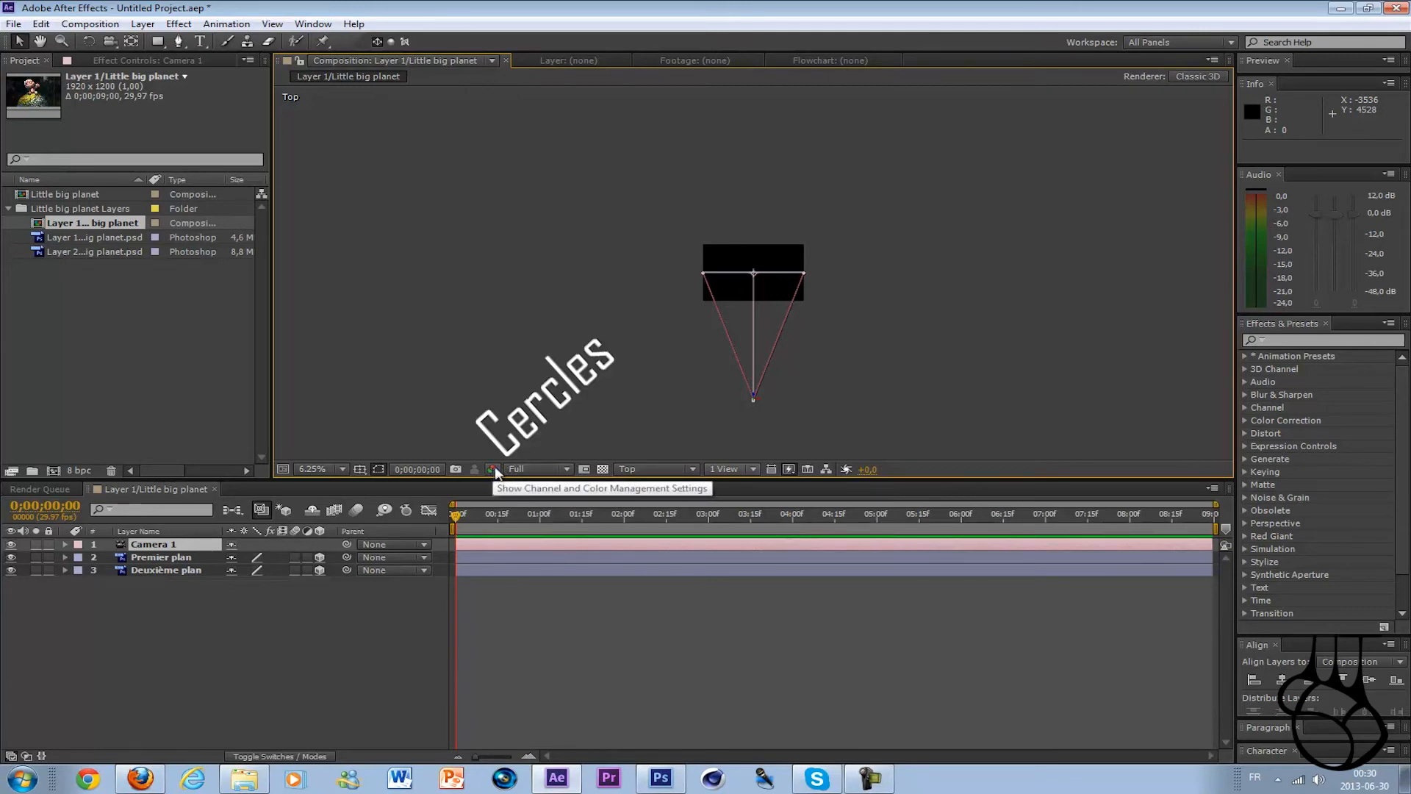
# Try the Quarter, Third and Half preview resolutions in the viewer and return to Full
pyautogui.click(535, 469)
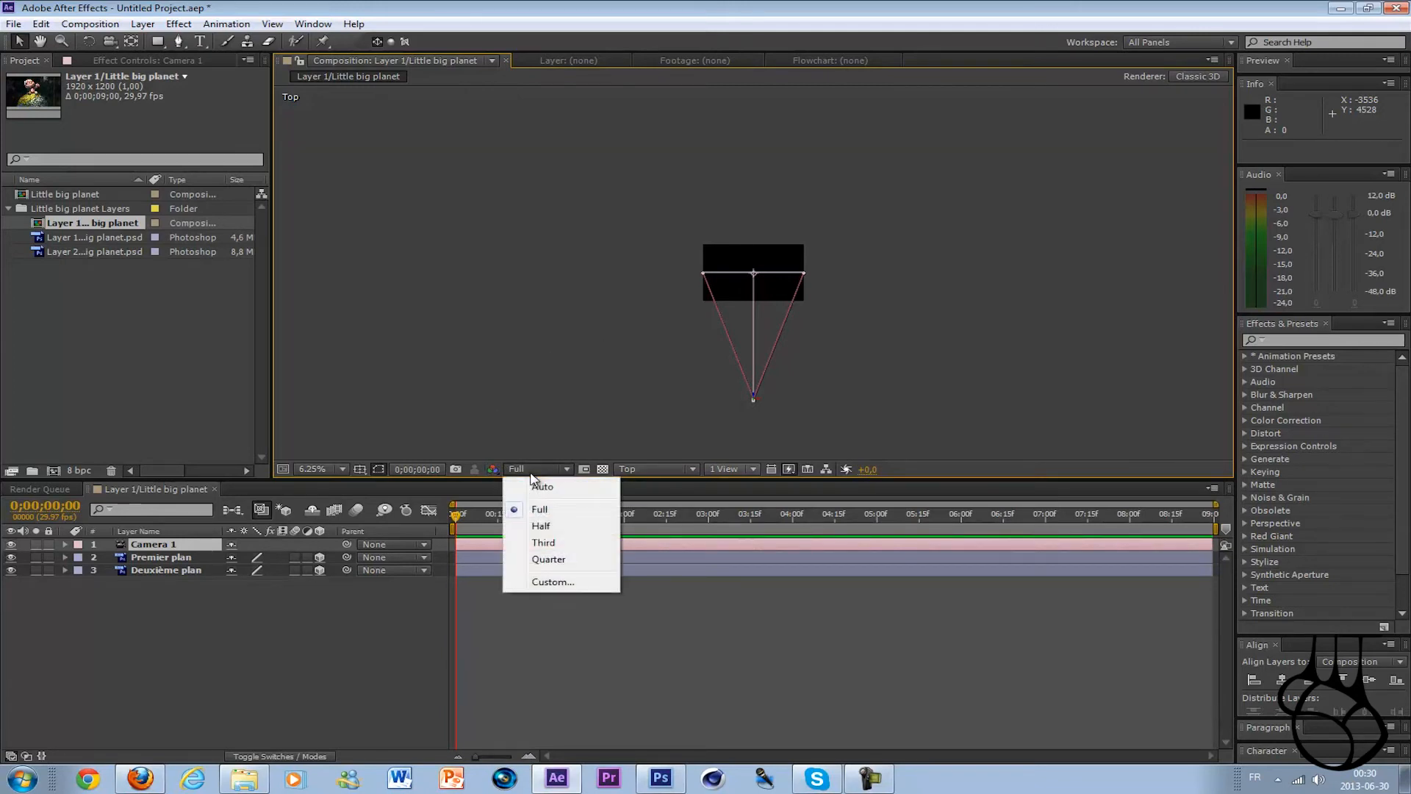
pyautogui.click(544, 560)
pyautogui.click(531, 467)
pyautogui.click(531, 469)
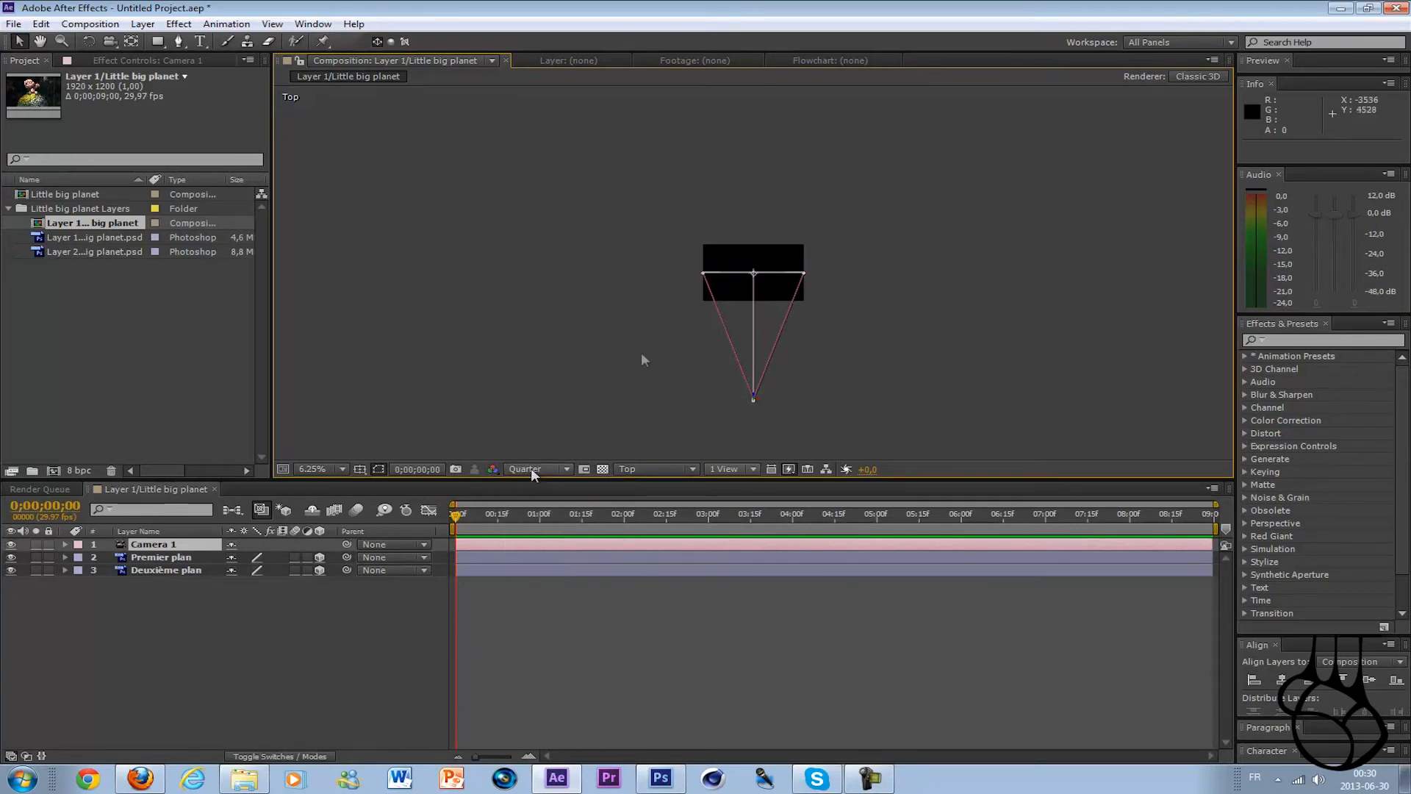
pyautogui.click(535, 470)
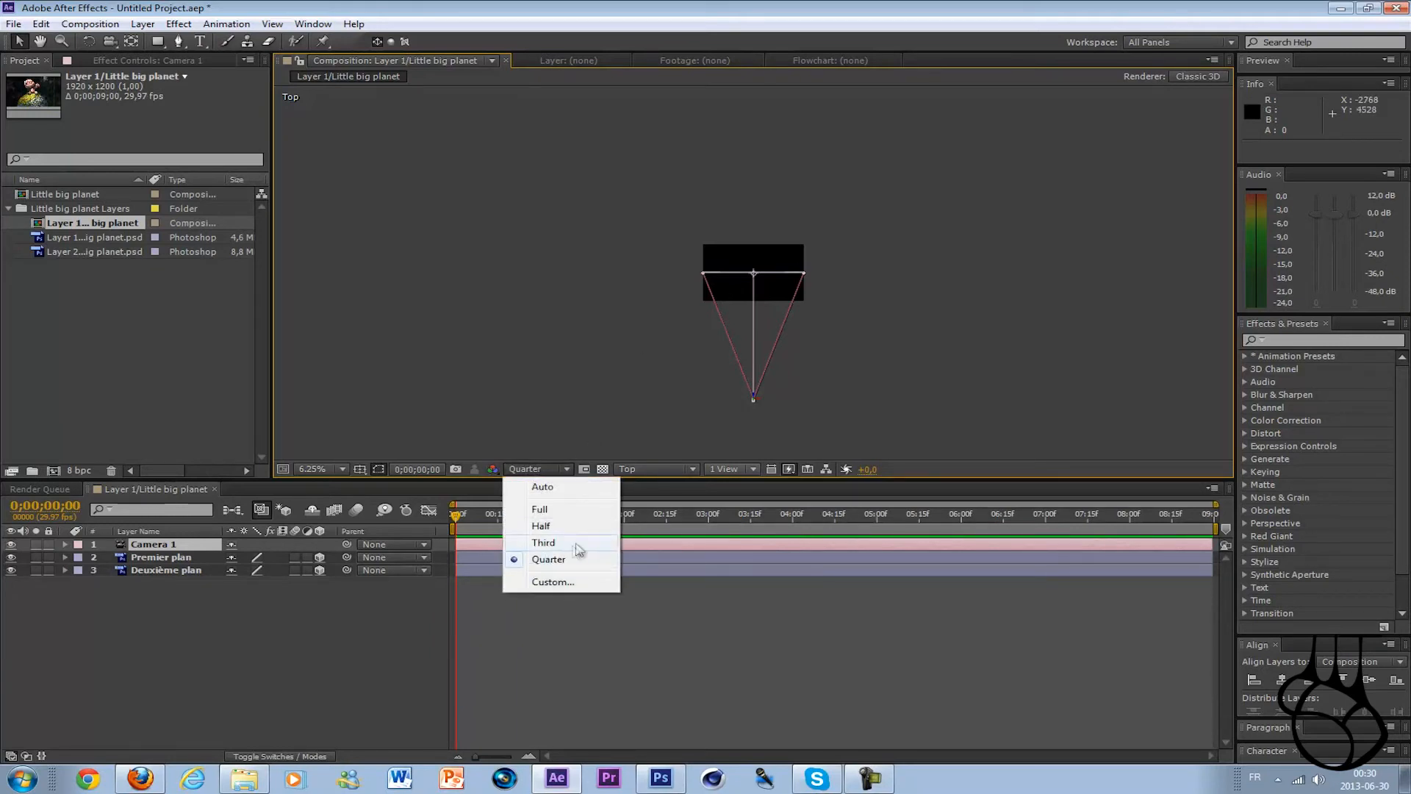
pyautogui.click(566, 544)
pyautogui.click(544, 469)
pyautogui.click(562, 526)
pyautogui.click(549, 468)
pyautogui.click(549, 469)
pyautogui.click(549, 469)
pyautogui.click(550, 513)
pyautogui.click(536, 468)
pyautogui.click(545, 563)
pyautogui.click(549, 468)
pyautogui.click(551, 509)
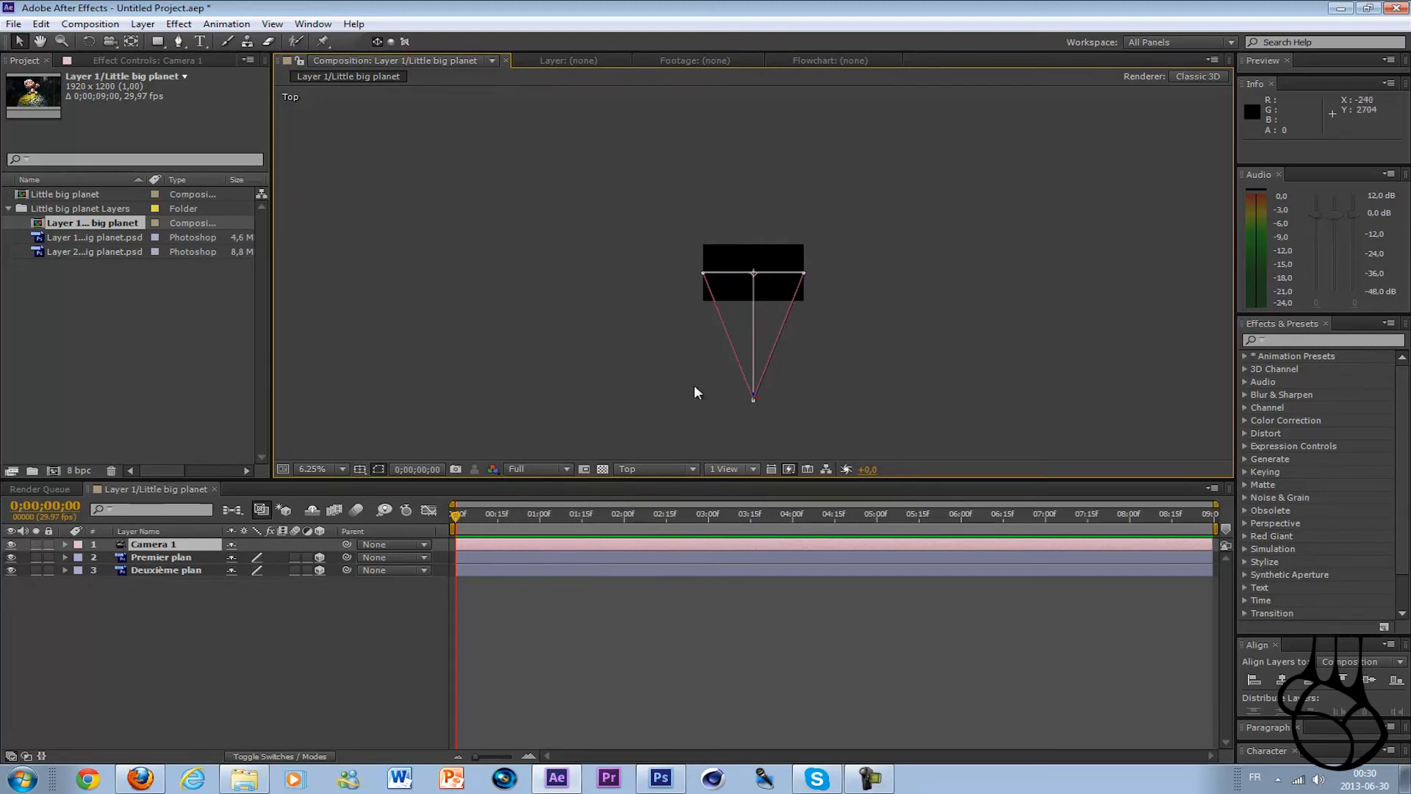
# Reveal Premier plan's Position and push the layer away from the camera to a Z position of 1338
pyautogui.press('.')
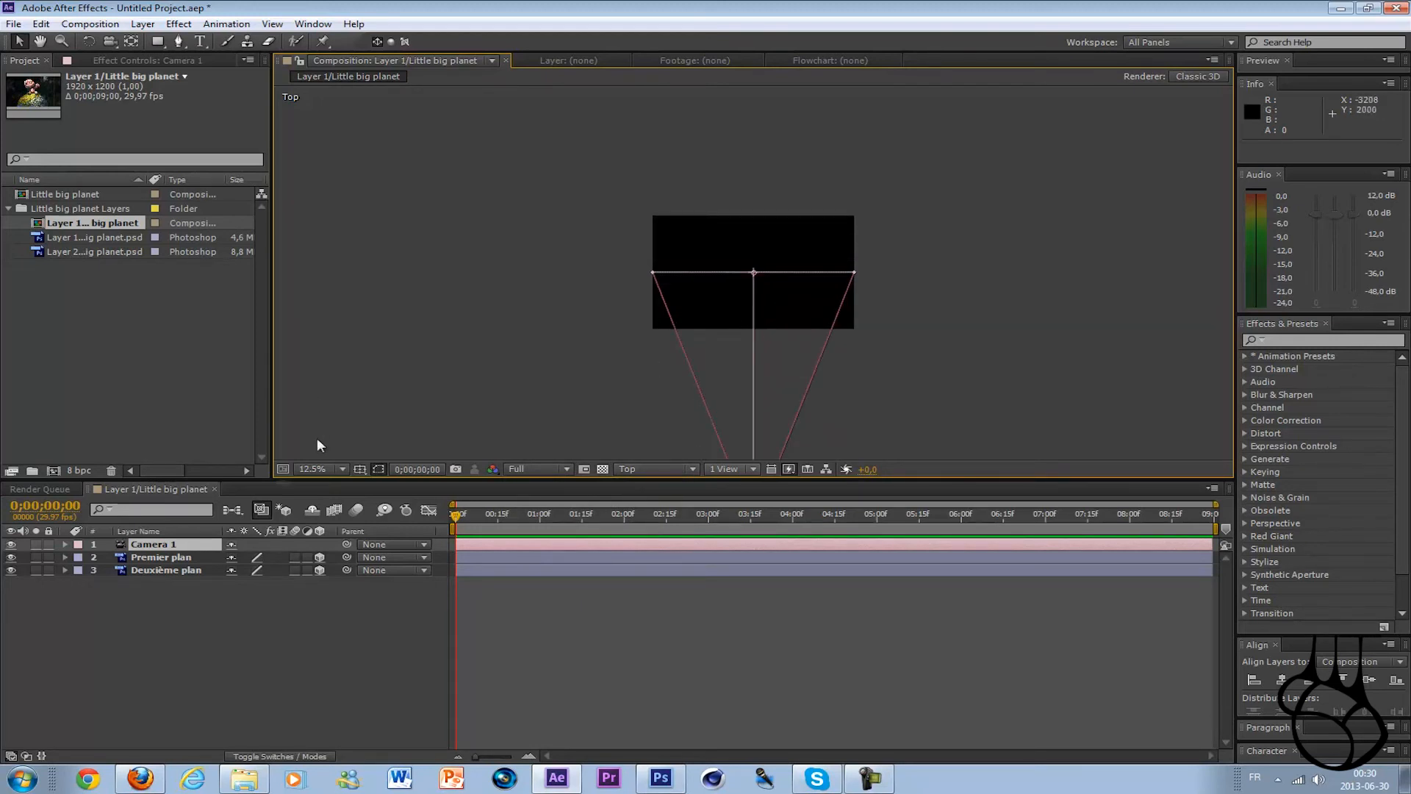
pyautogui.click(150, 558)
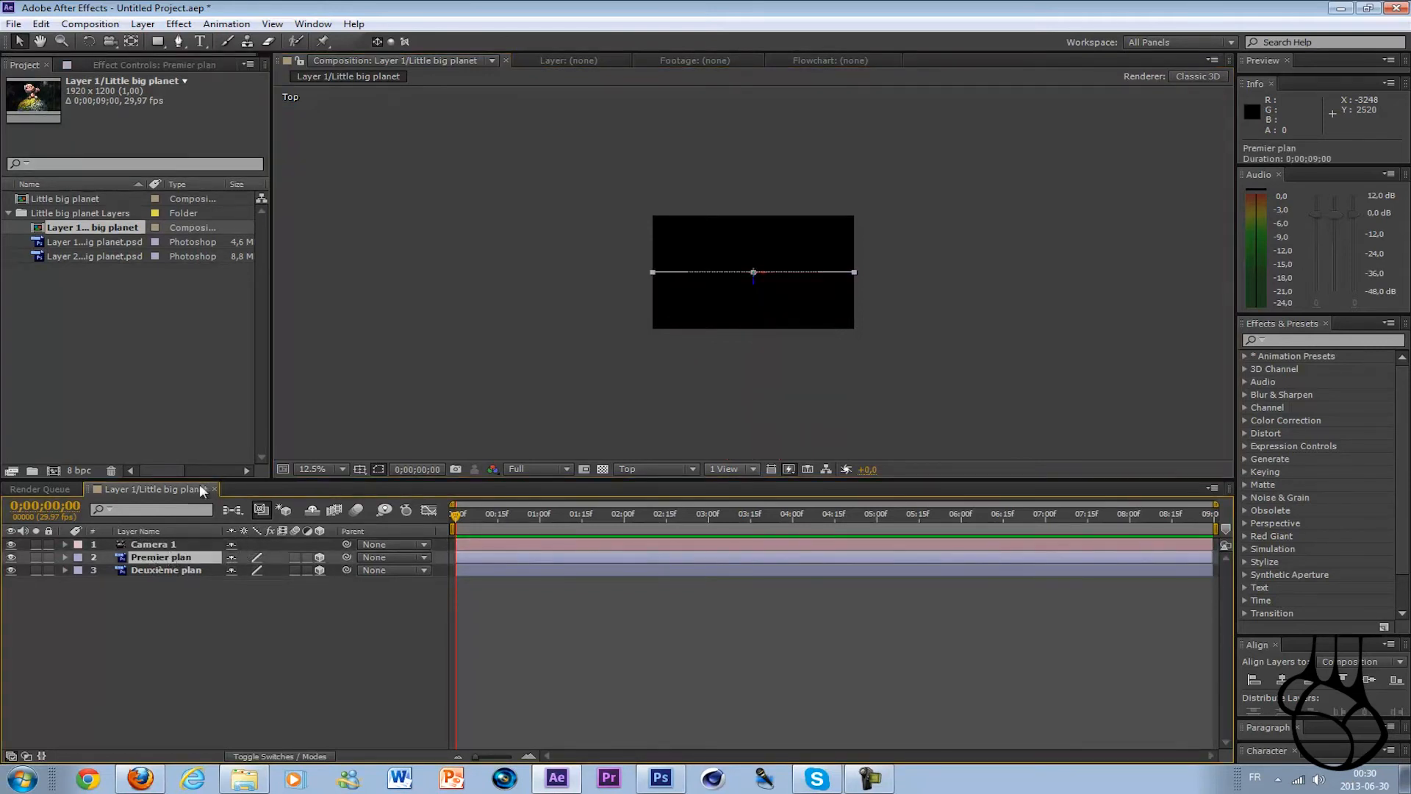
pyautogui.press('p')
pyautogui.click(238, 571)
pyautogui.click(276, 573)
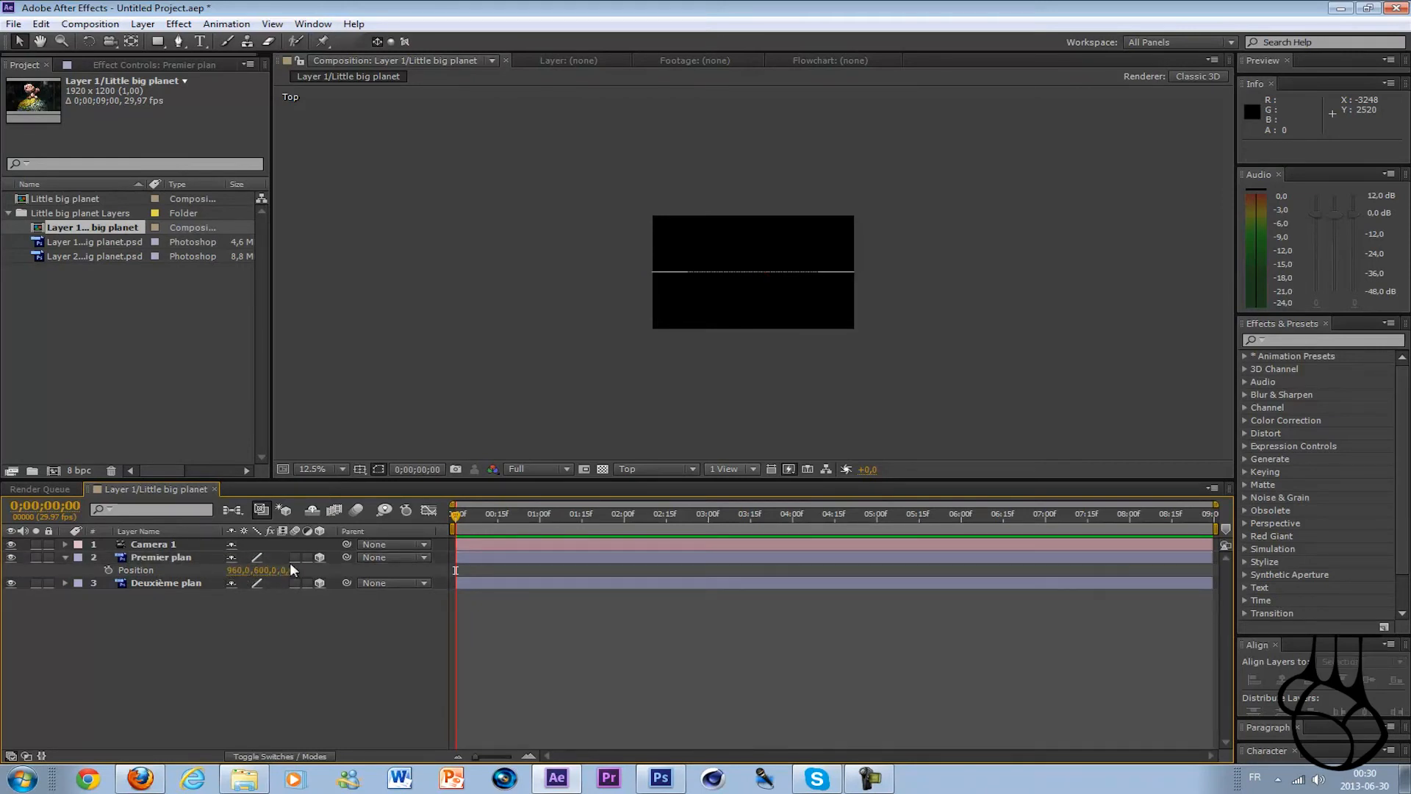
pyautogui.moveTo(290, 582); pyautogui.dragTo(376, 571)
pyautogui.moveTo(287, 573); pyautogui.dragTo(1000, 556)
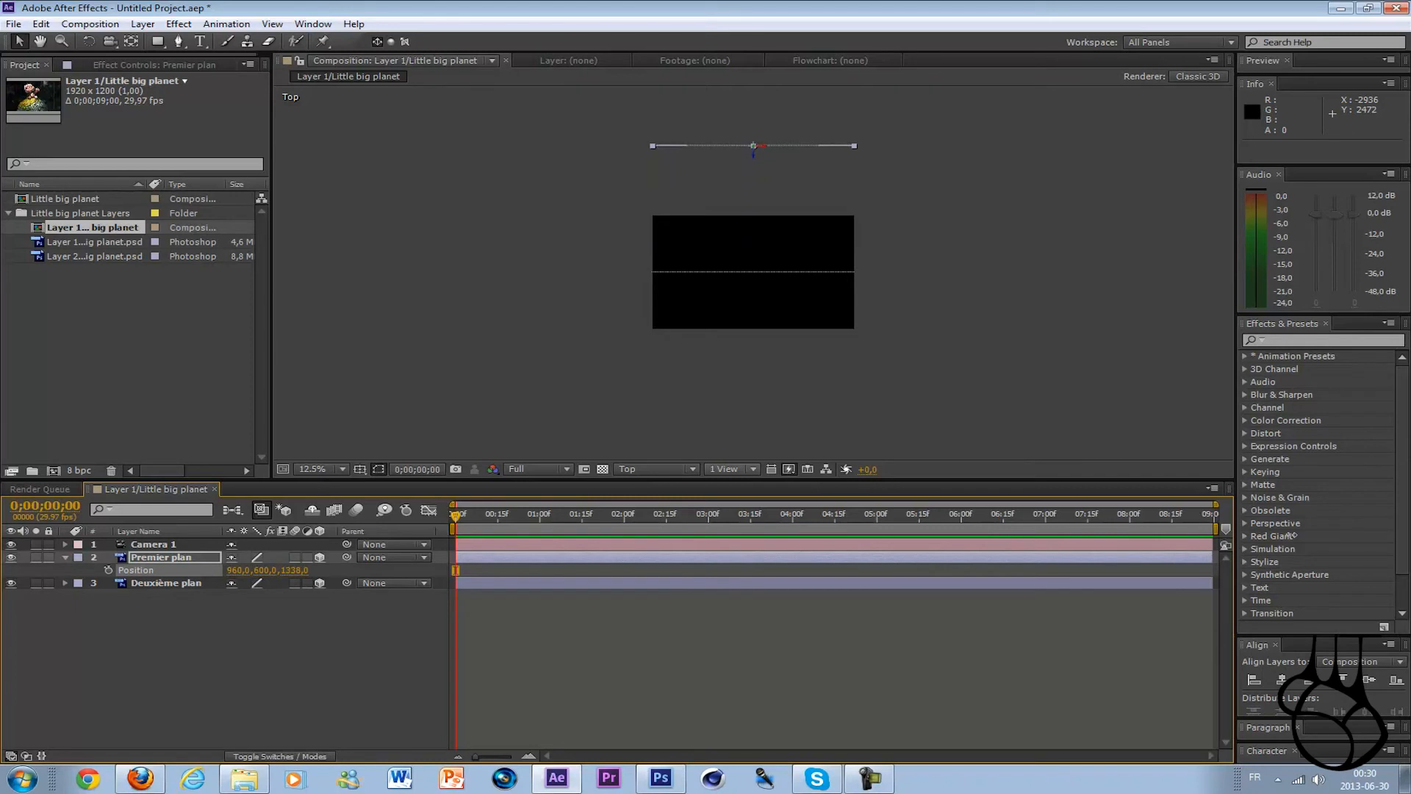
# Push Deuxième plan behind Premier plan to a Z position of 2824, and collapse both layers' properties
pyautogui.click(178, 581)
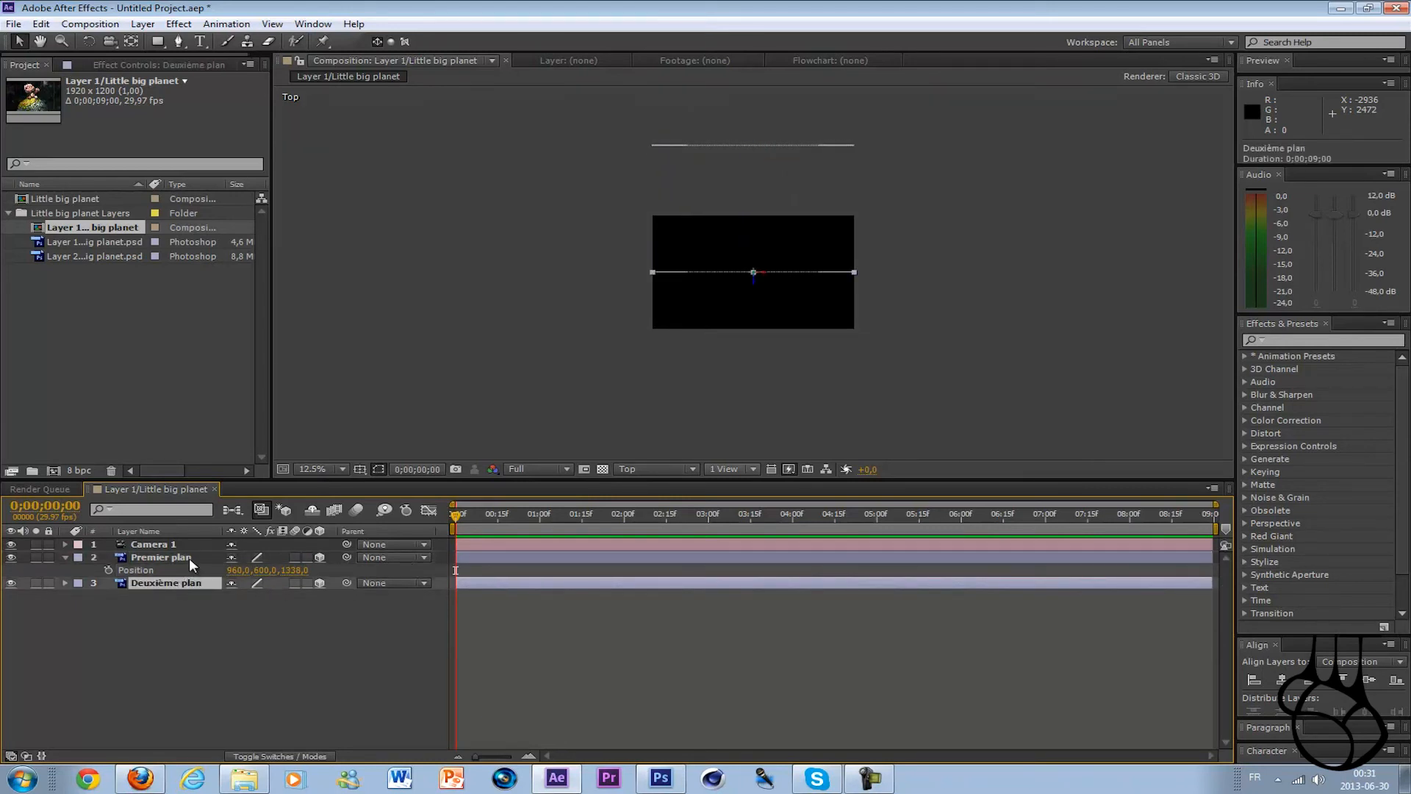
pyautogui.press('p')
pyautogui.moveTo(289, 596); pyautogui.dragTo(763, 448)
pyautogui.scroll(-1, 775, 399)
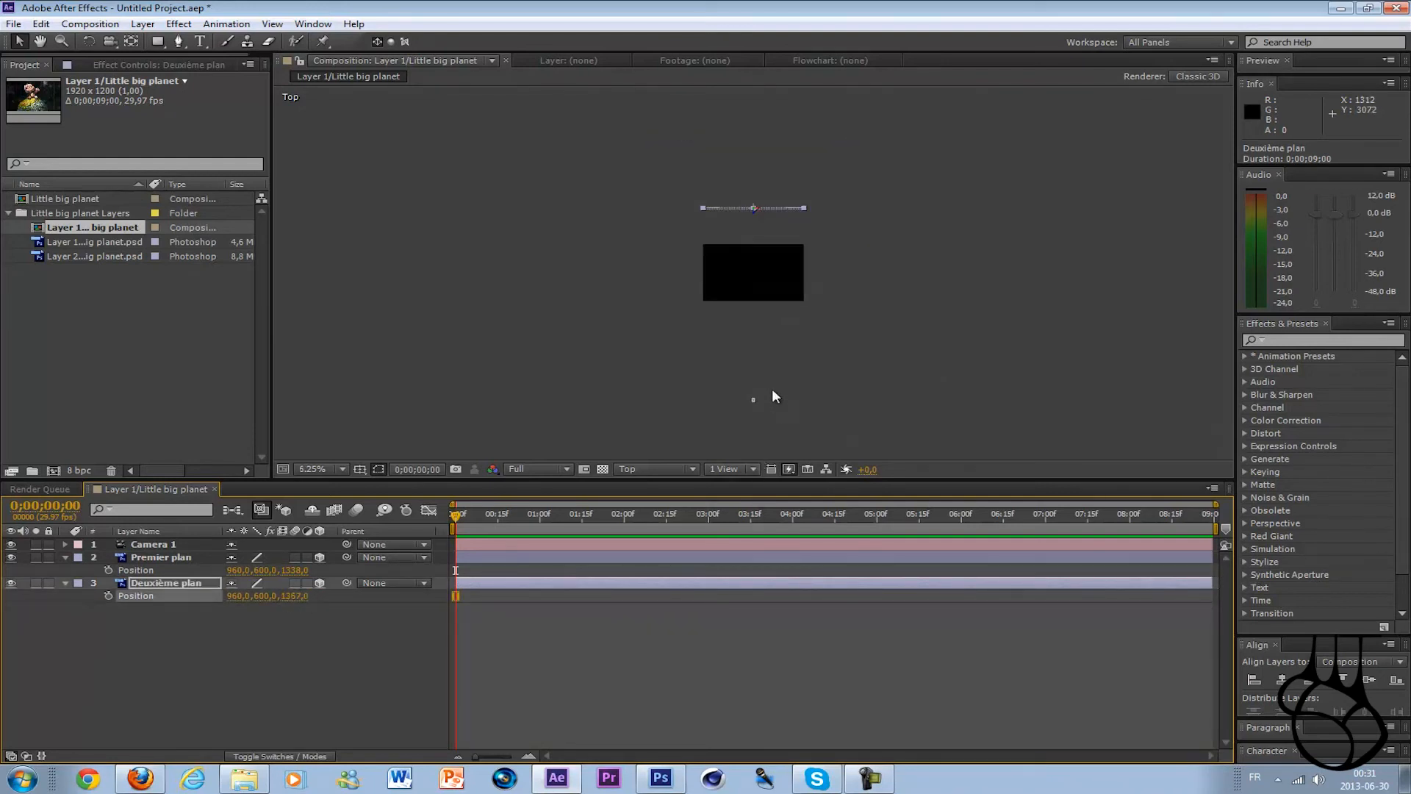
pyautogui.moveTo(297, 597); pyautogui.dragTo(705, 169)
pyautogui.click(748, 207)
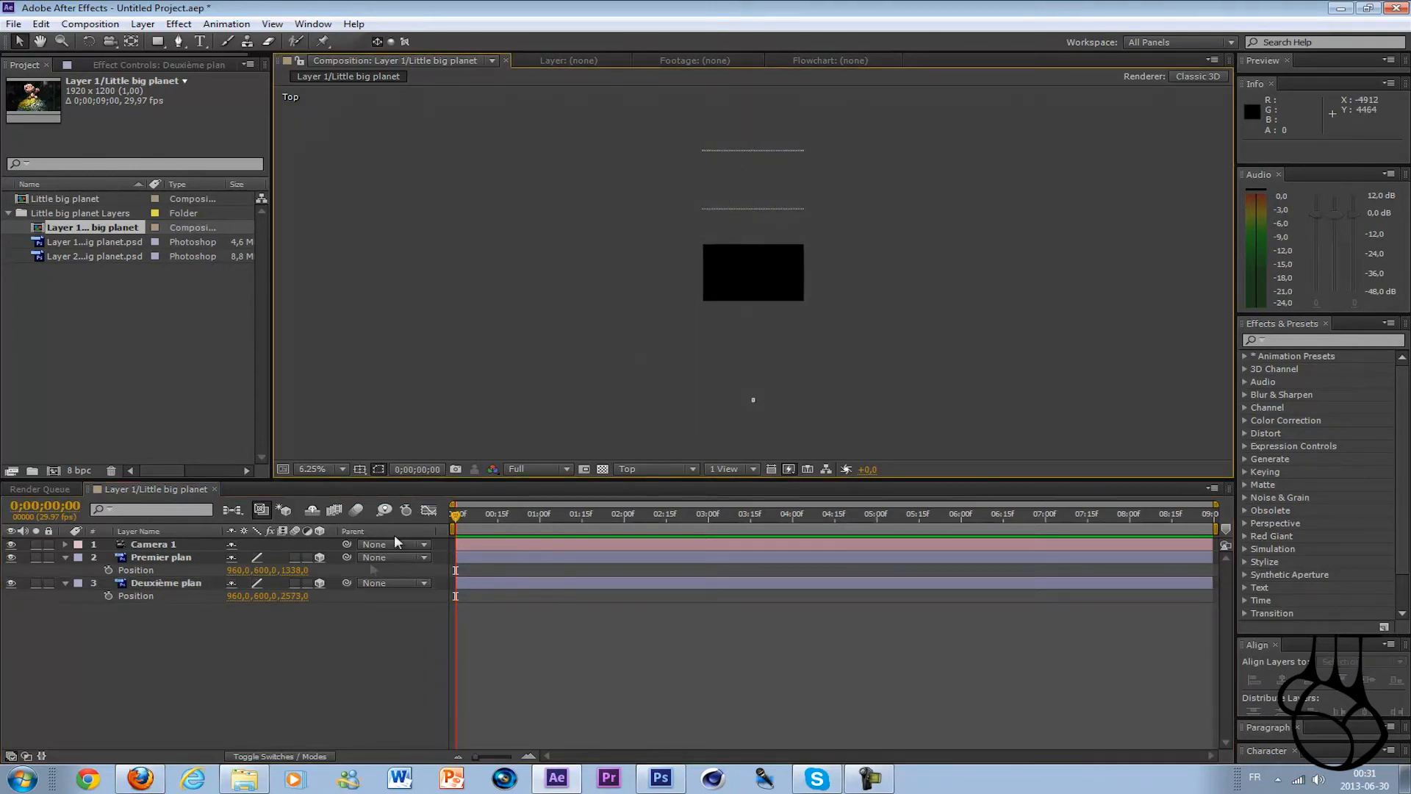
pyautogui.moveTo(296, 596); pyautogui.dragTo(441, 592)
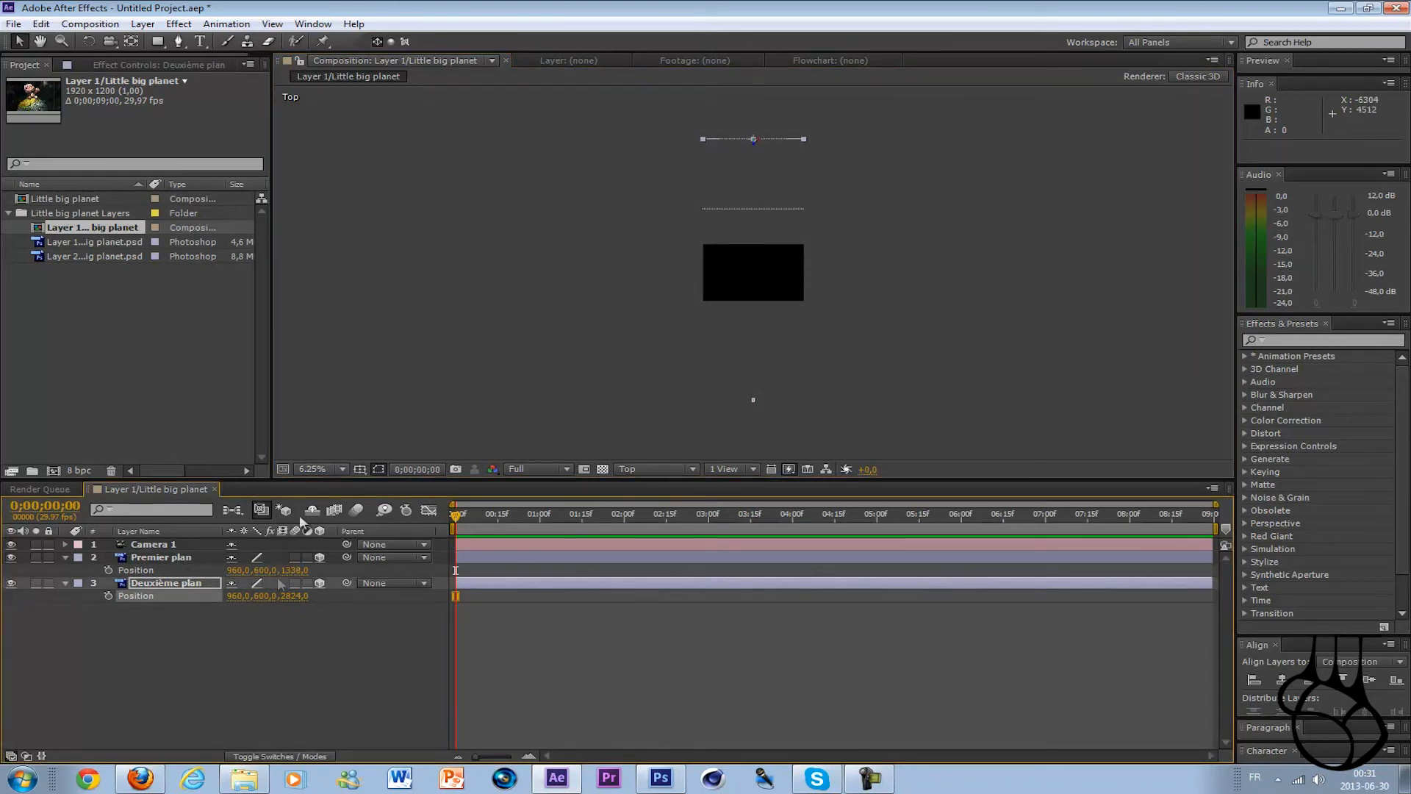
pyautogui.click(65, 582)
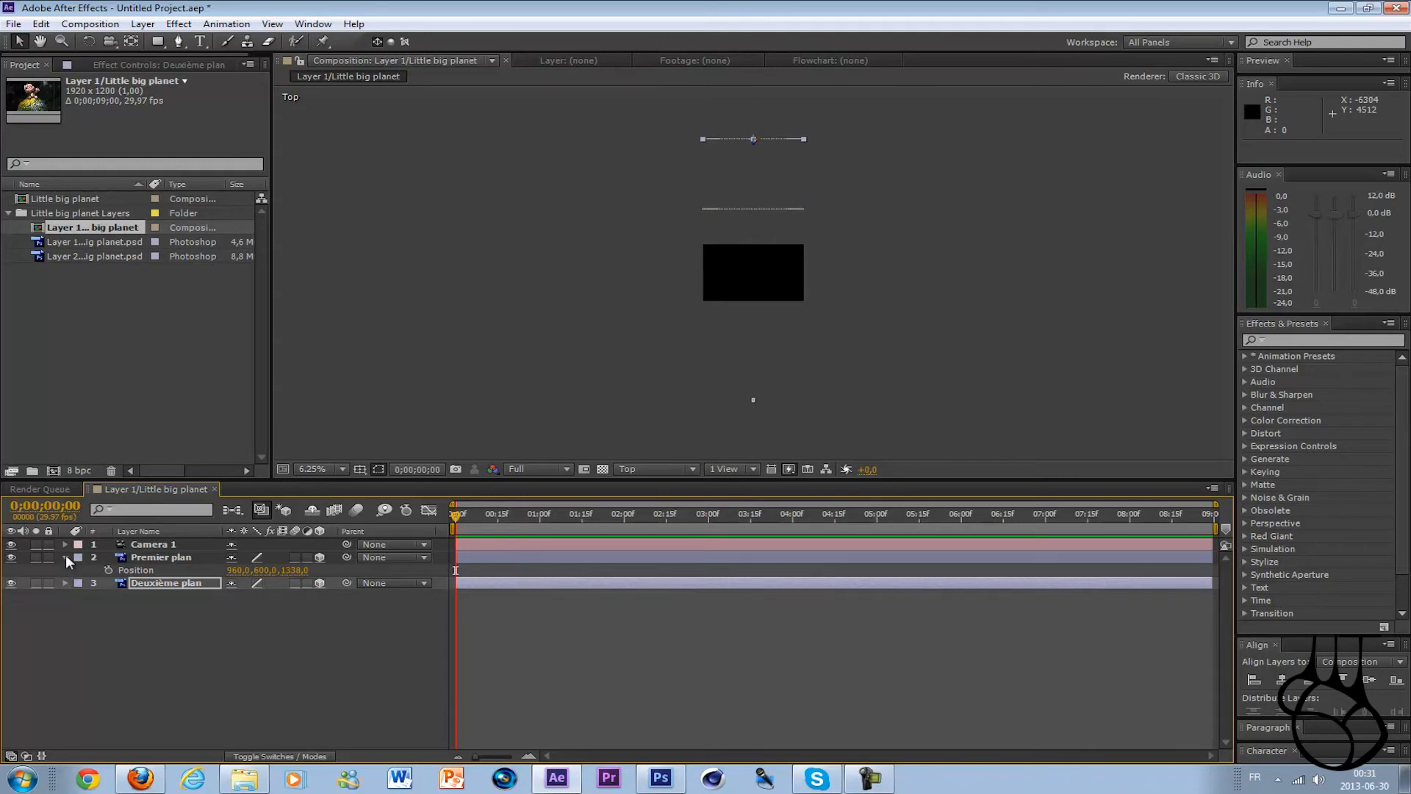
pyautogui.click(65, 557)
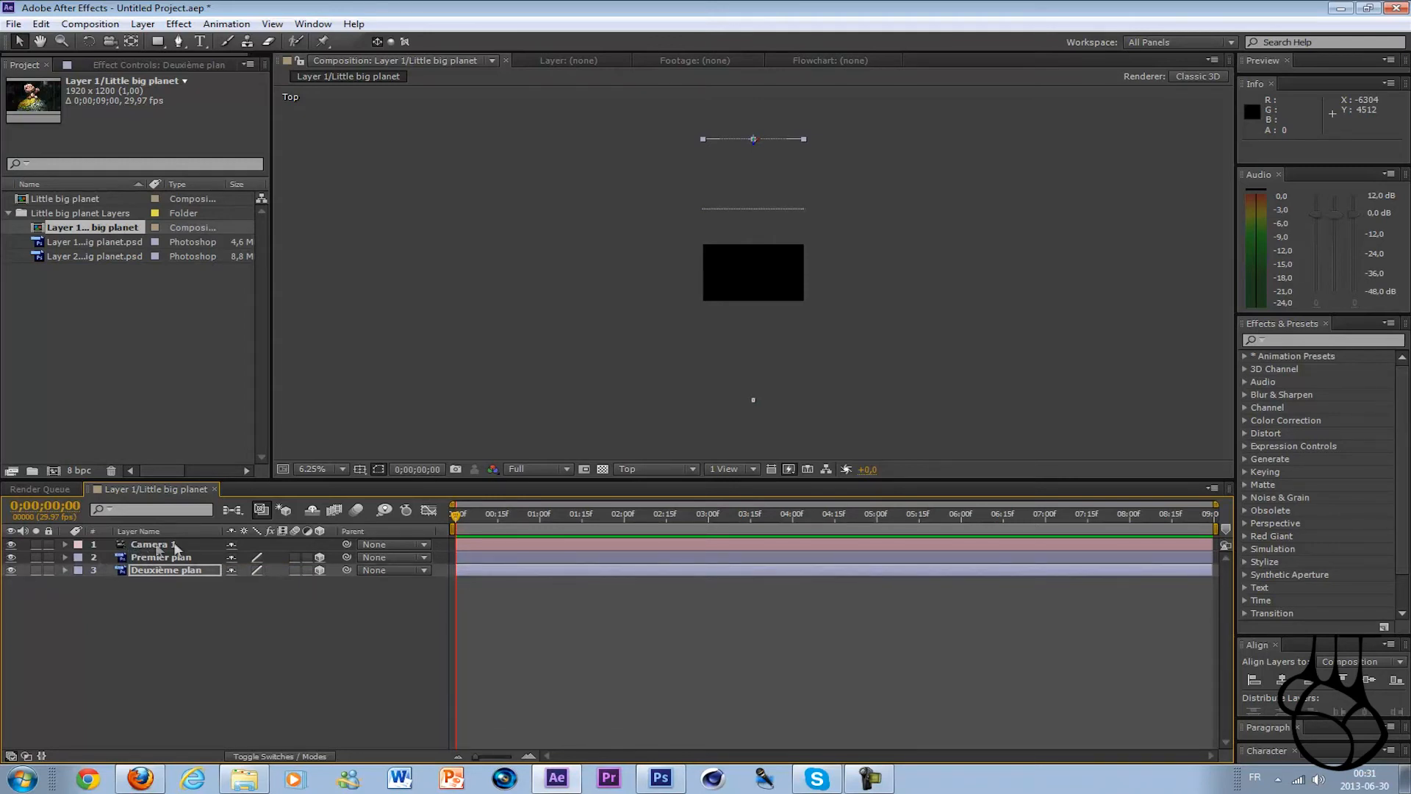
# Return the viewer to Active Camera at Fit magnification and select the Premier plan layer
pyautogui.click(683, 471)
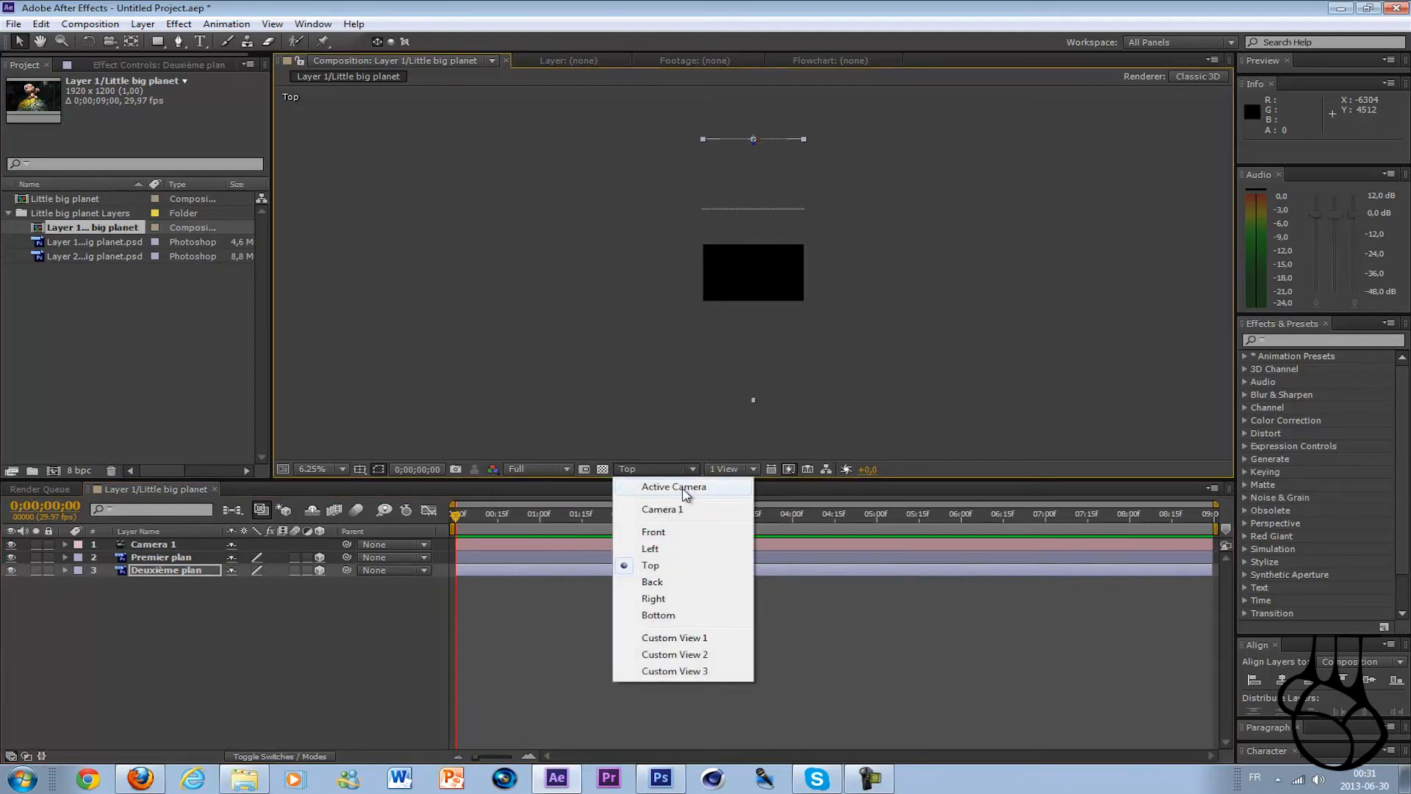
pyautogui.click(683, 488)
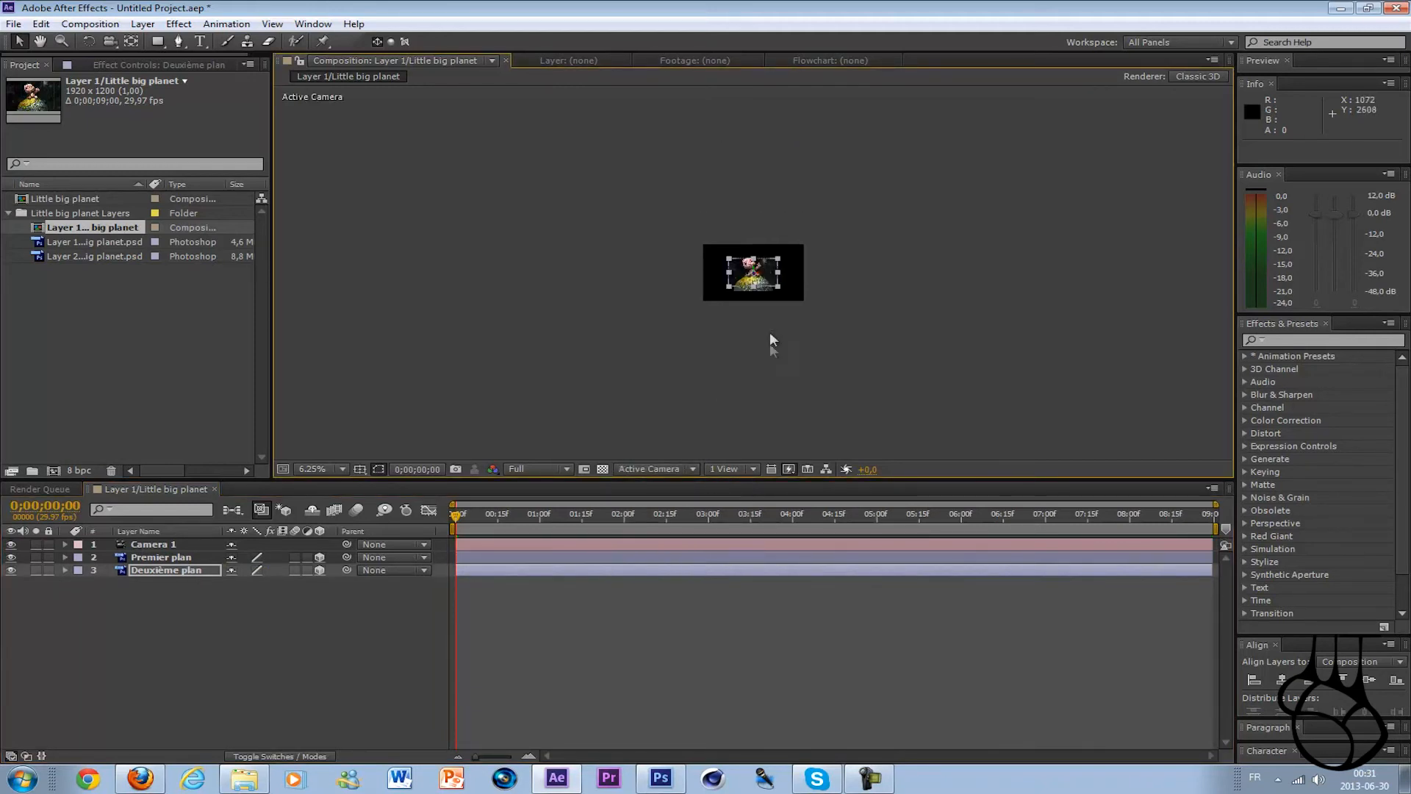
pyautogui.click(334, 467)
pyautogui.click(340, 488)
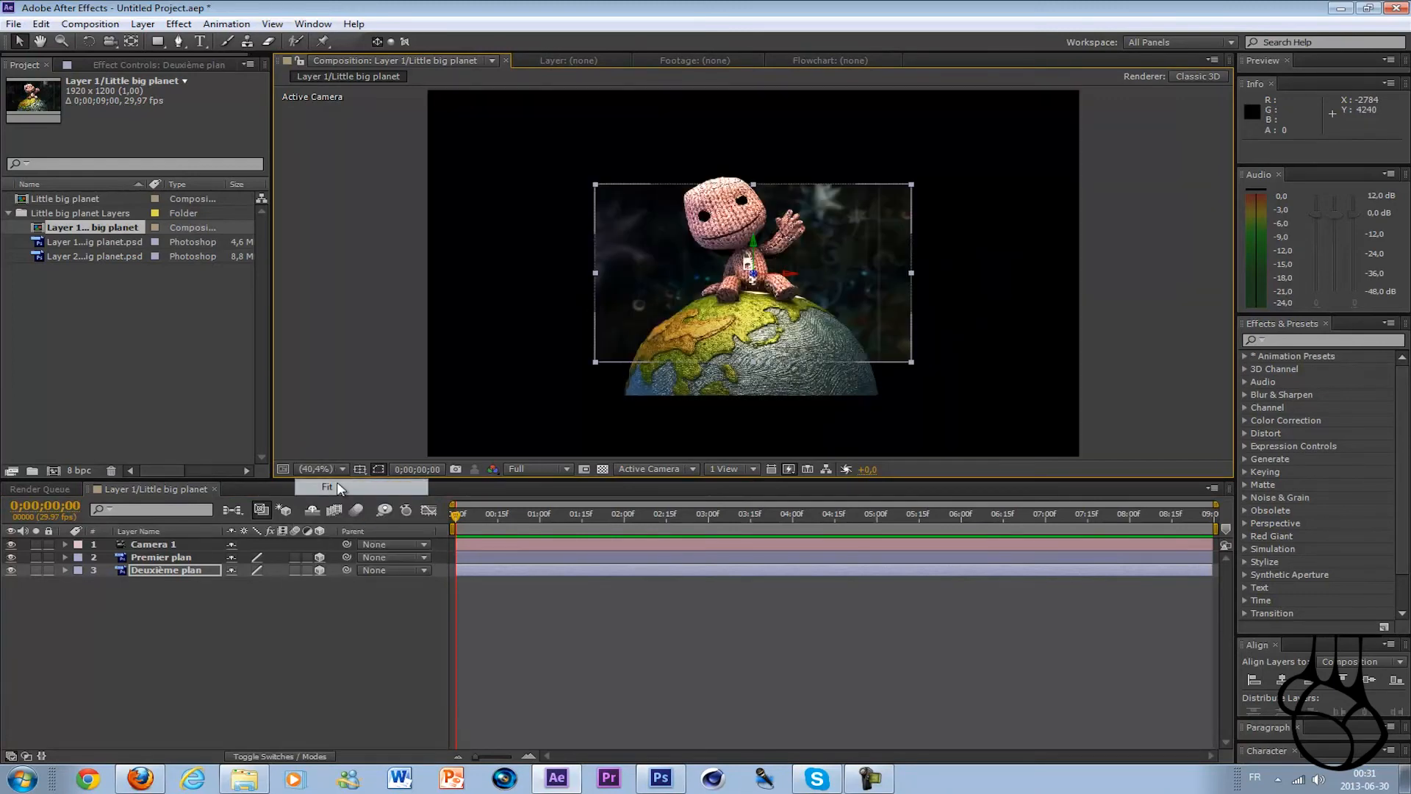
pyautogui.click(167, 559)
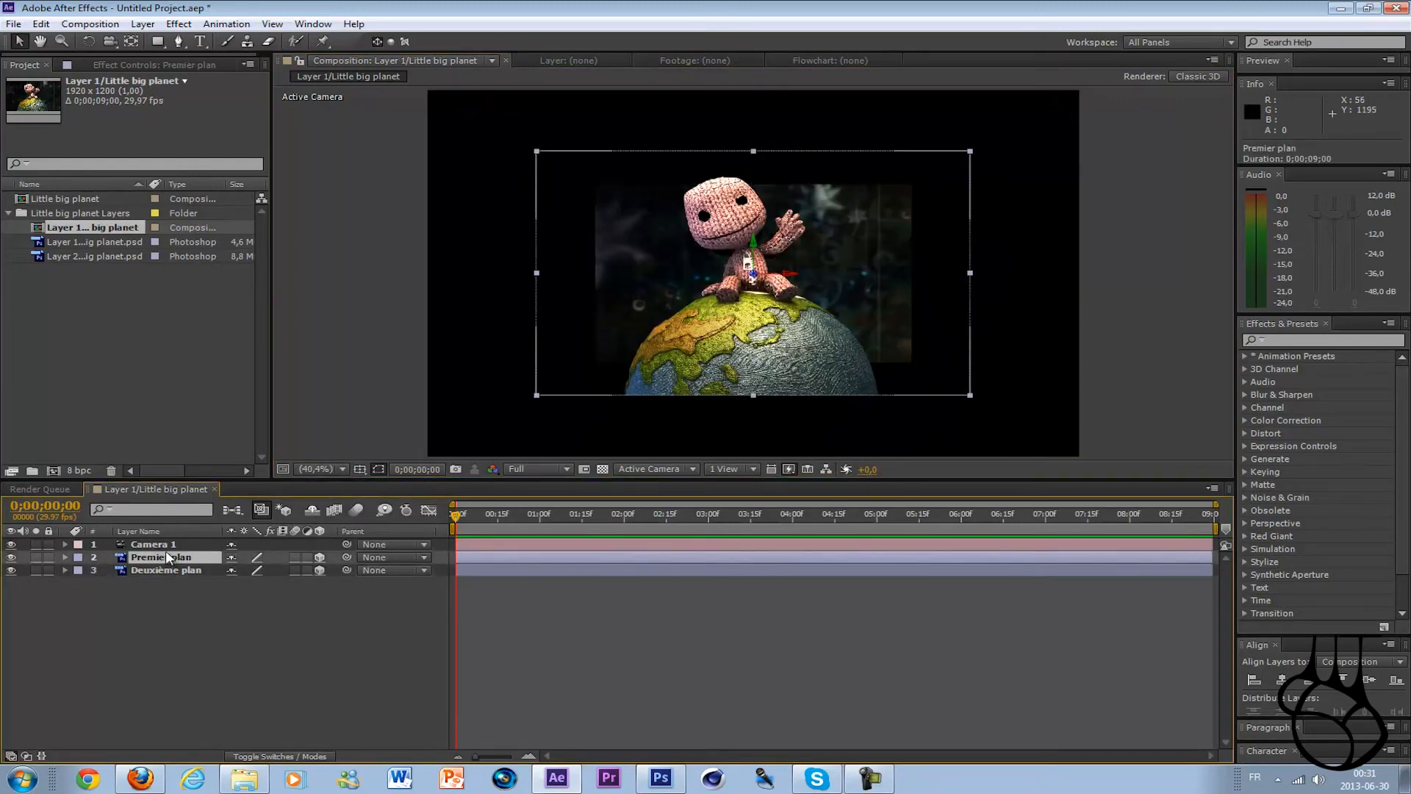
# Scale the Premier plan layer to 150% and the Deuxième plan layer to 206% to fill the frame
pyautogui.press('s')
pyautogui.moveTo(252, 570); pyautogui.dragTo(297, 569)
pyautogui.click(196, 582)
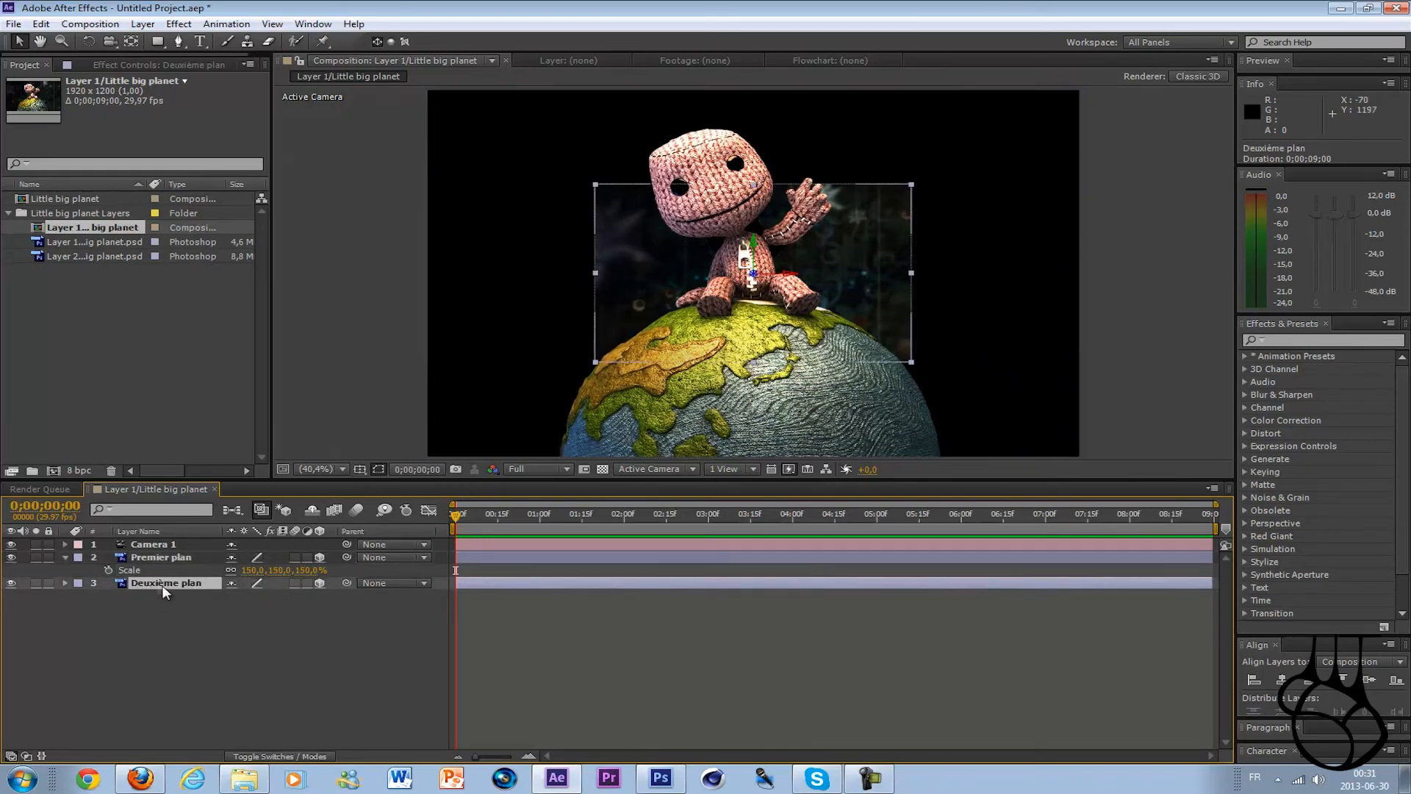
pyautogui.press('s')
pyautogui.moveTo(279, 596); pyautogui.dragTo(362, 593)
pyautogui.click(278, 692)
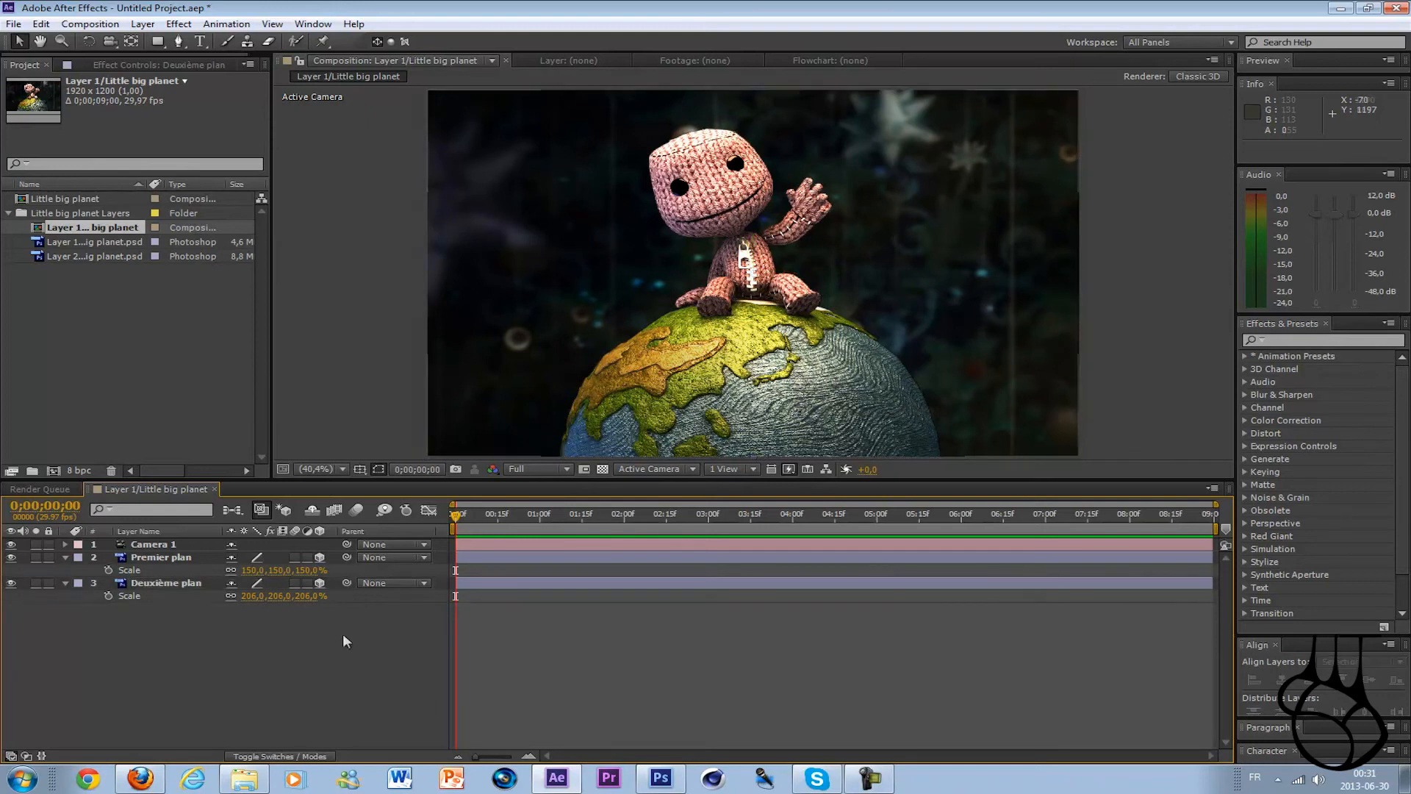
# Collapse the Scale properties of the Premier plan and Deuxième plan layers
pyautogui.click(170, 582)
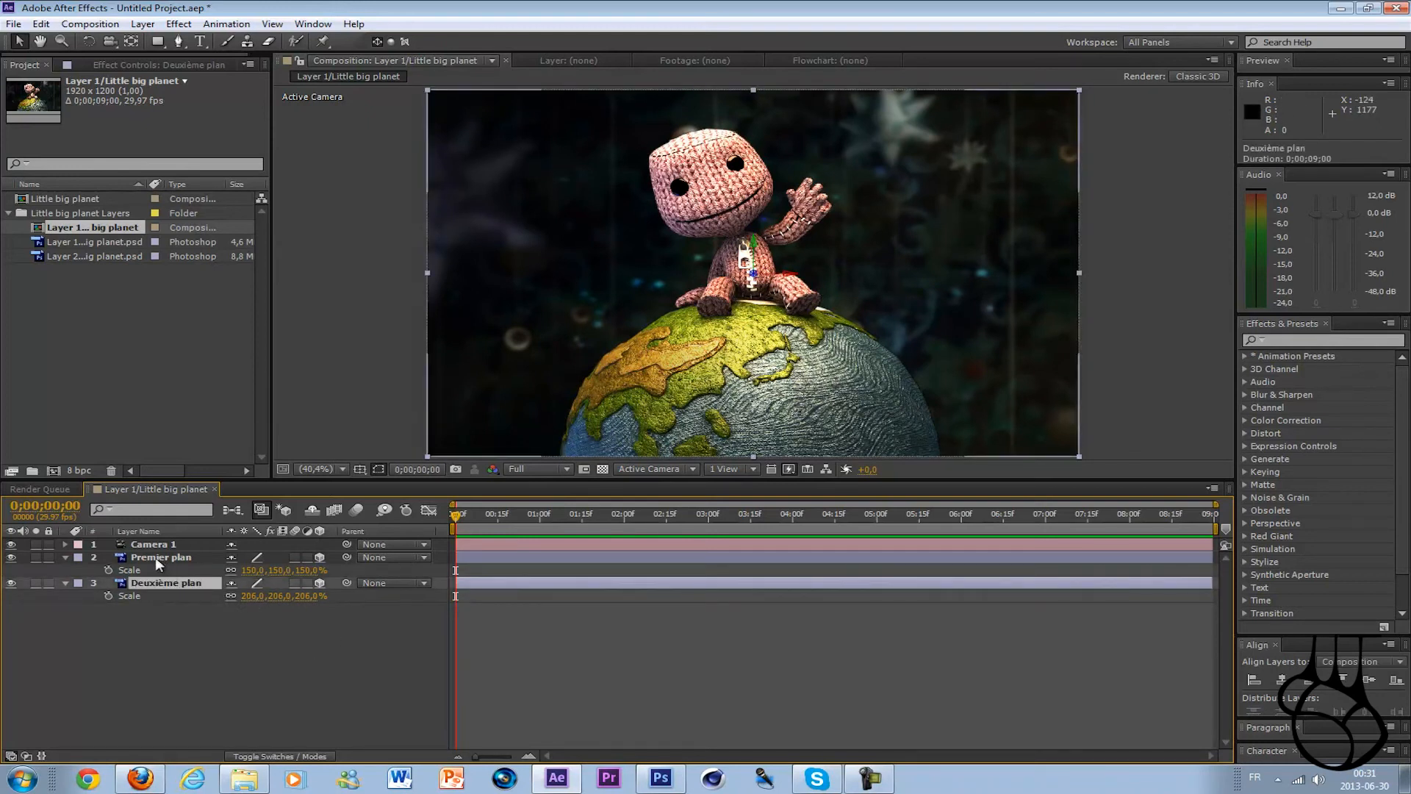
pyautogui.click(126, 557)
pyautogui.click(66, 557)
pyautogui.click(65, 570)
# Reveal Camera 1's Position and enable its animation with a first keyframe at 0;00;00;00
pyautogui.click(138, 545)
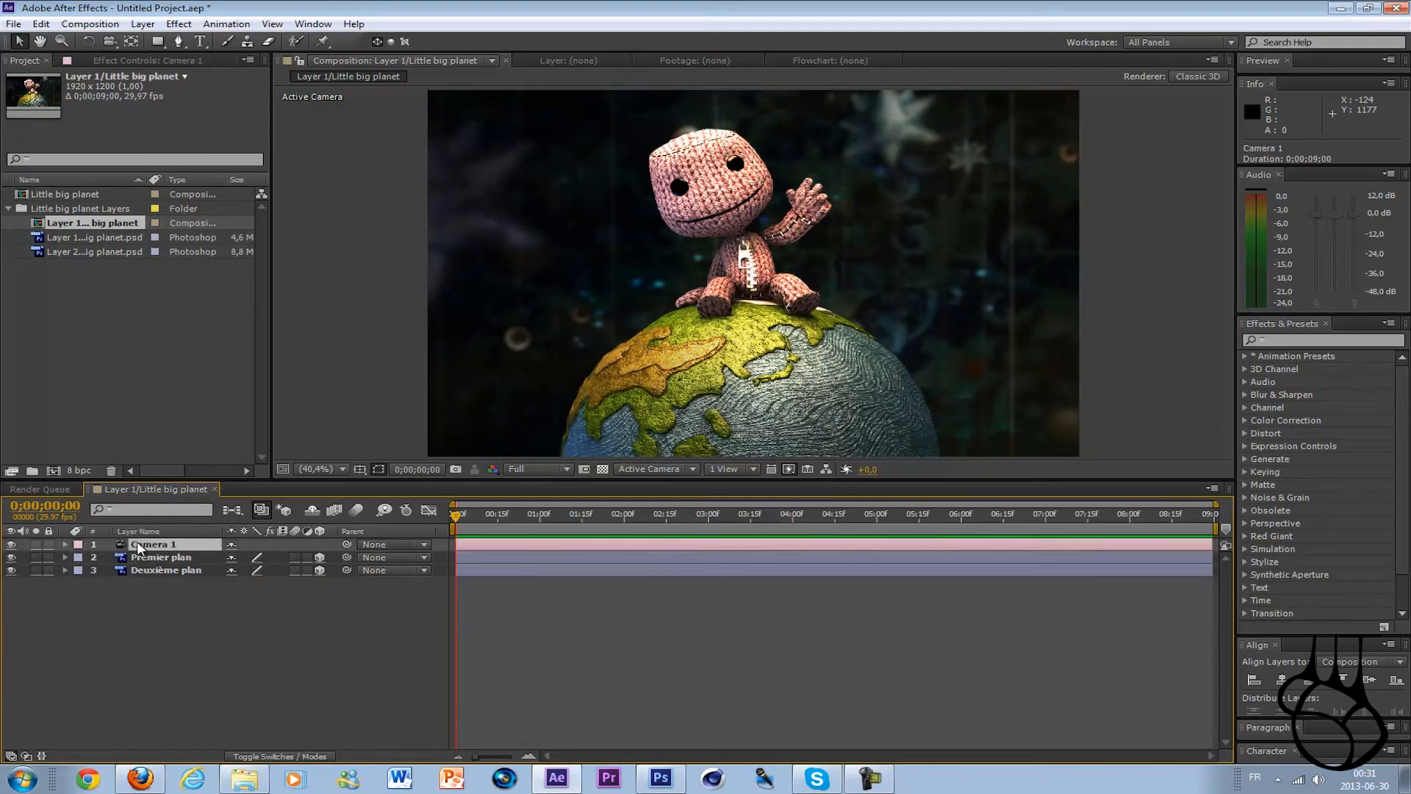
pyautogui.press('p')
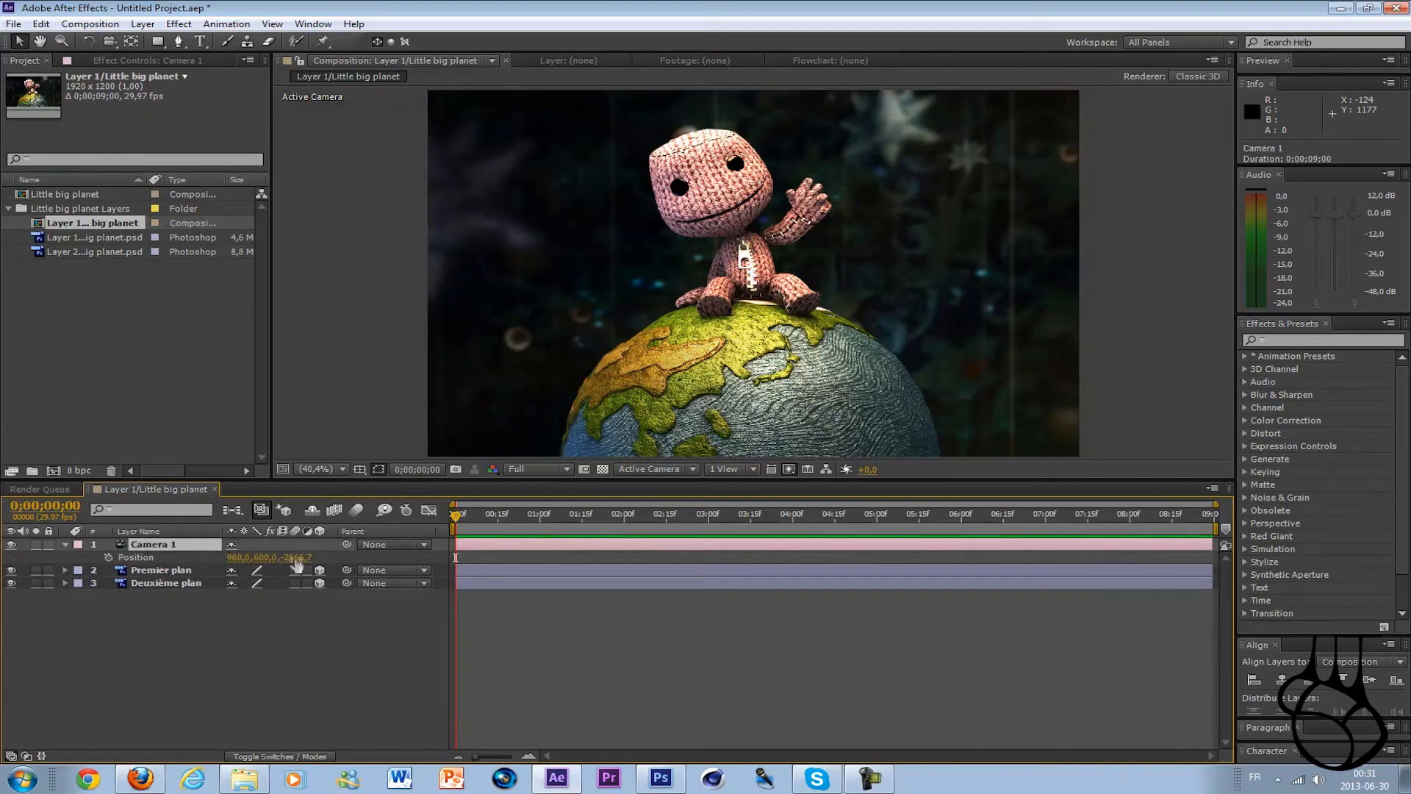
pyautogui.click(109, 558)
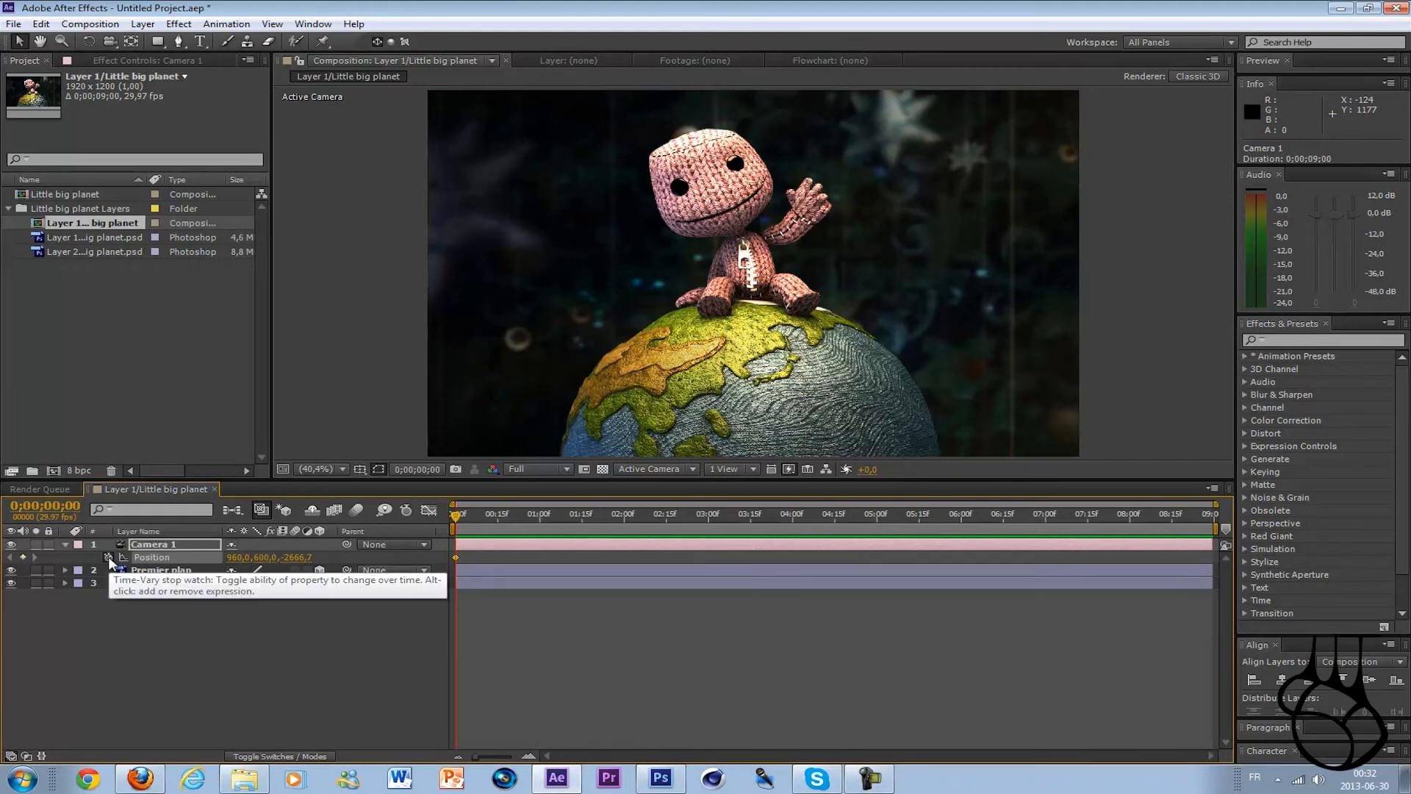
pyautogui.click(457, 558)
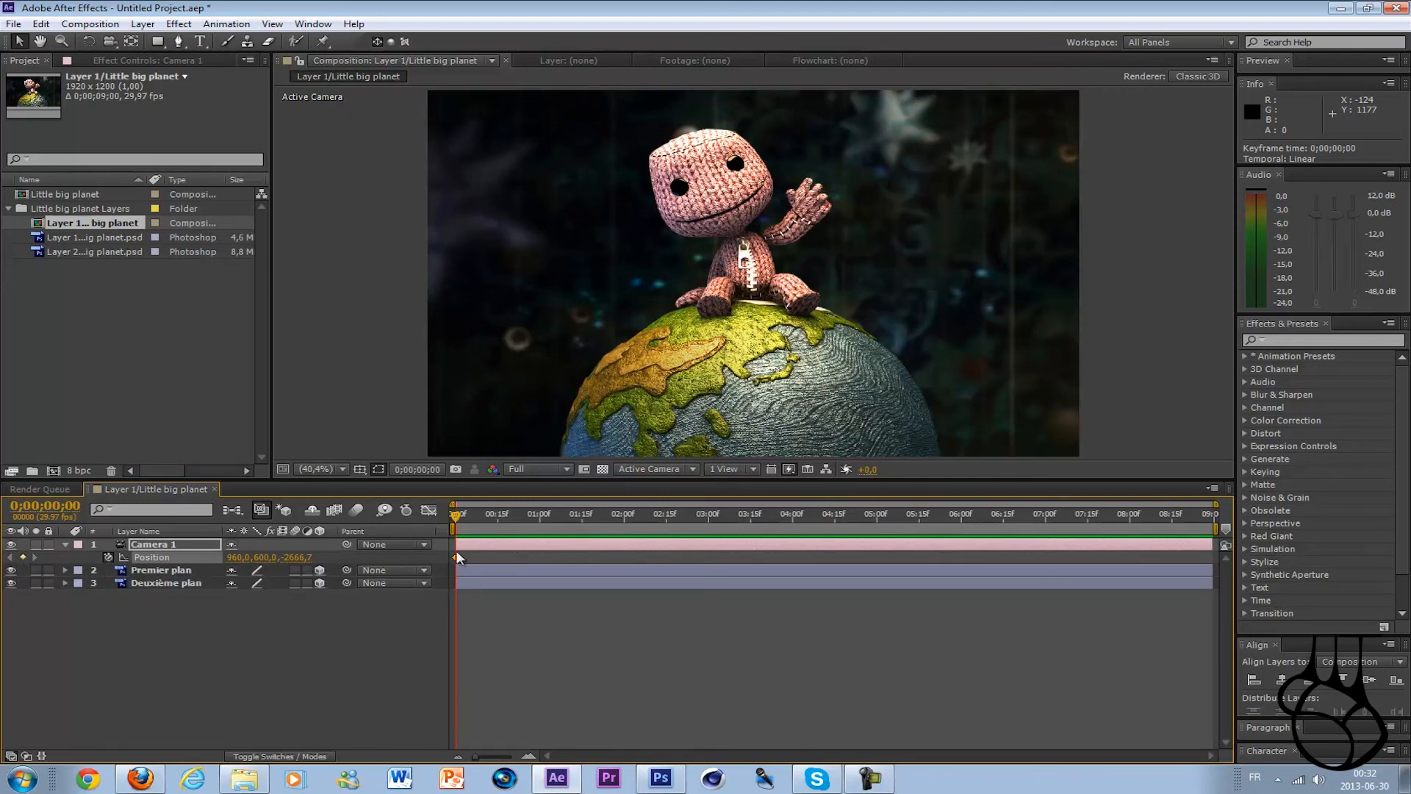
# Add a second Camera 1 Position keyframe with a Z value of -1616,7 and place it at 0;00;06;00
pyautogui.moveTo(550, 522); pyautogui.dragTo(881, 523)
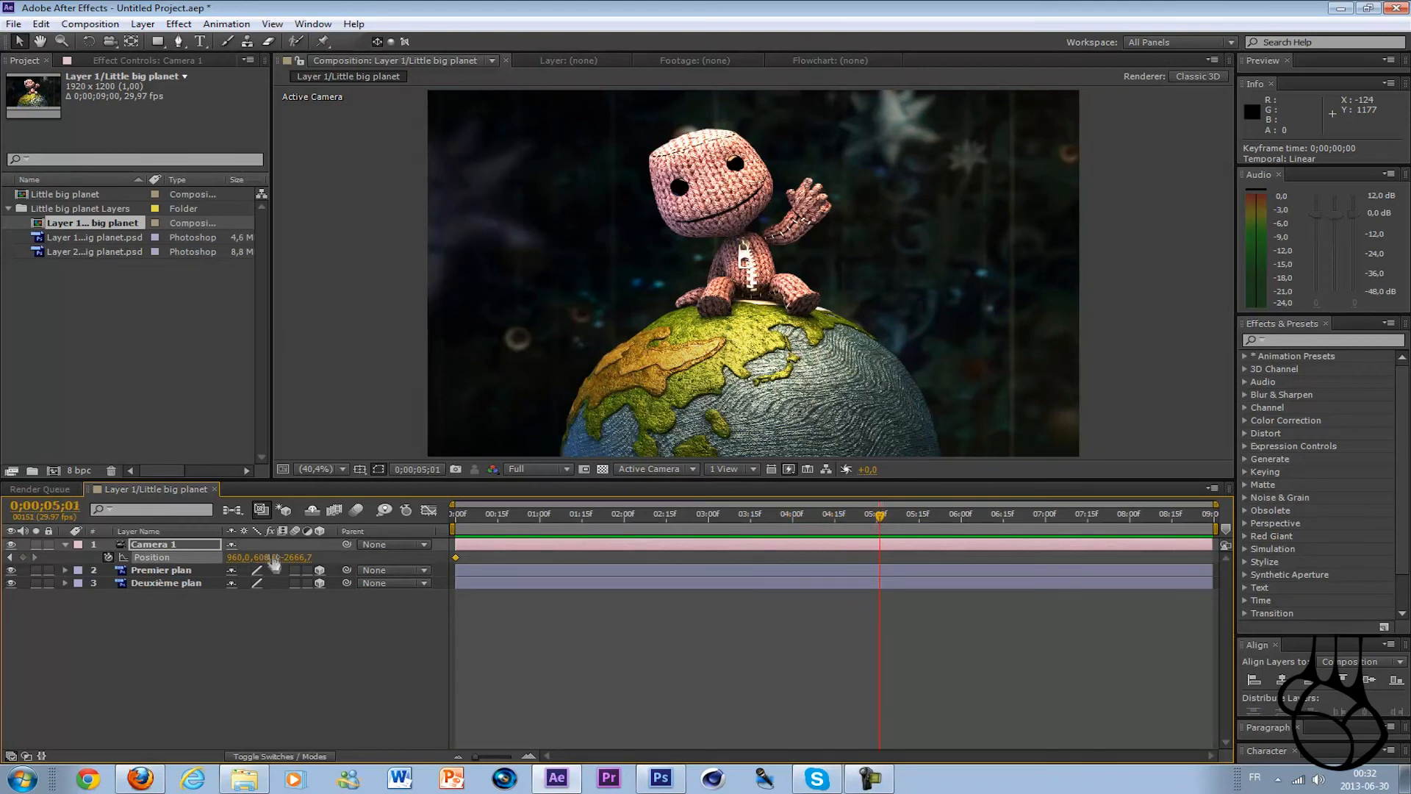
pyautogui.moveTo(294, 557); pyautogui.dragTo(342, 558)
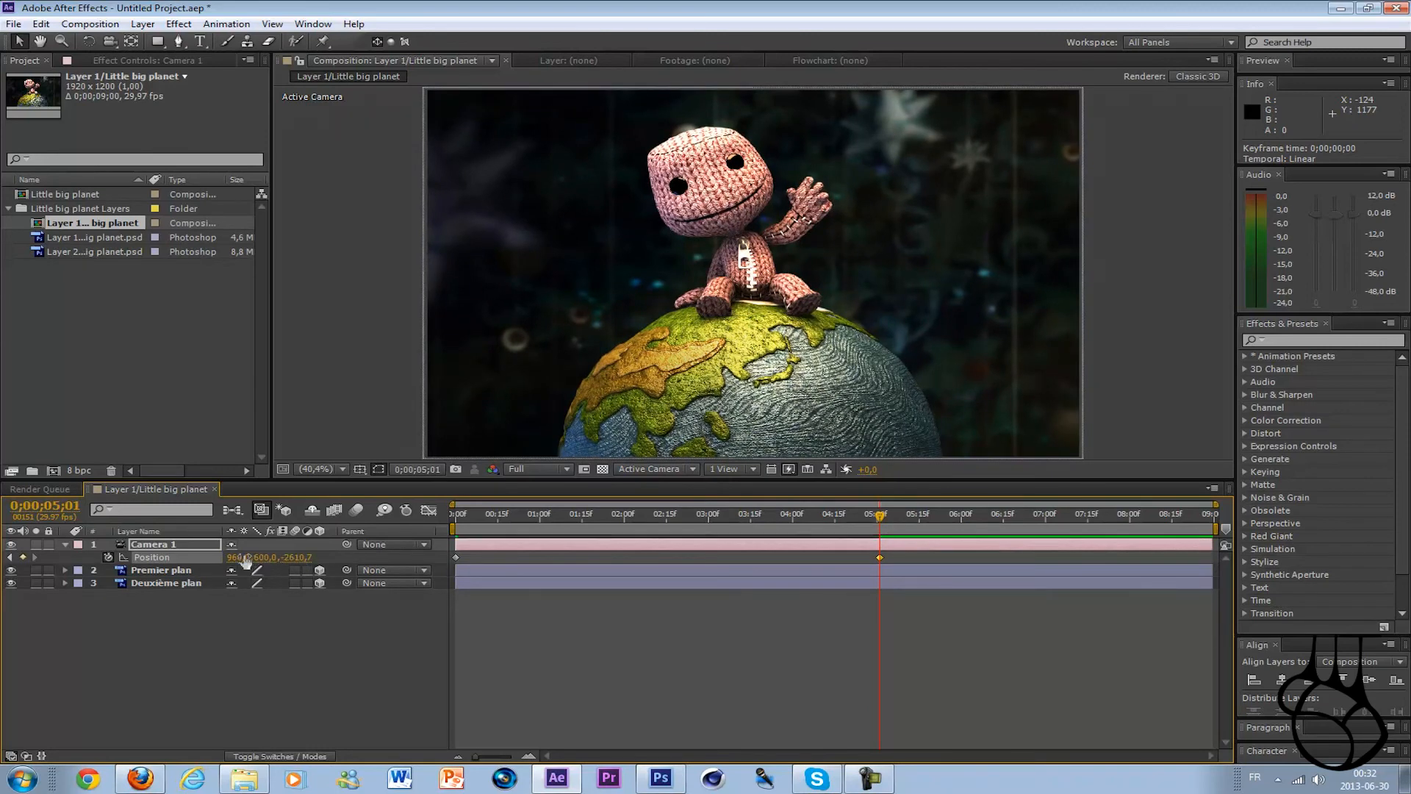
pyautogui.moveTo(301, 558); pyautogui.dragTo(962, 554)
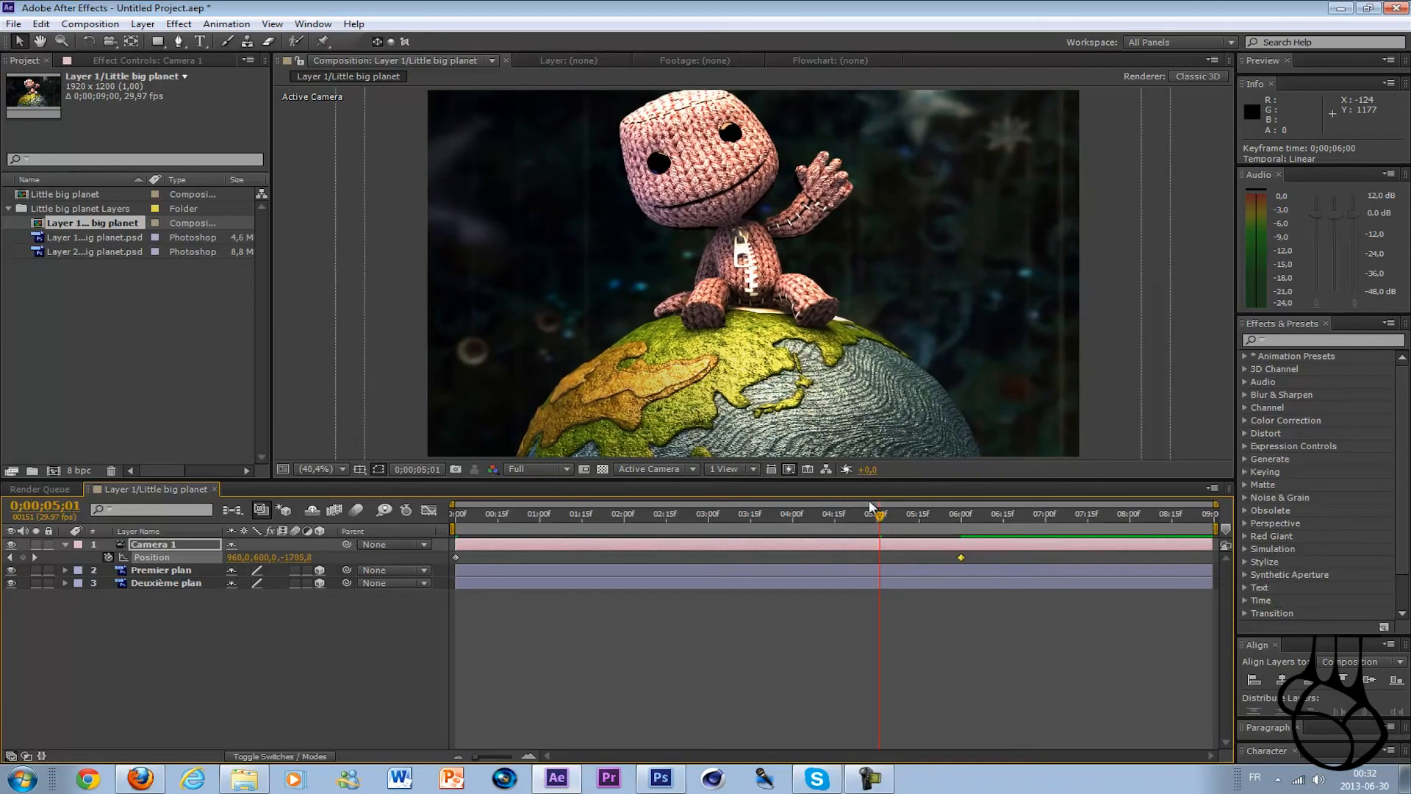
# Go just past the second camera keyframe and examine the doll up close in the viewer
pyautogui.moveTo(881, 519); pyautogui.dragTo(966, 518)
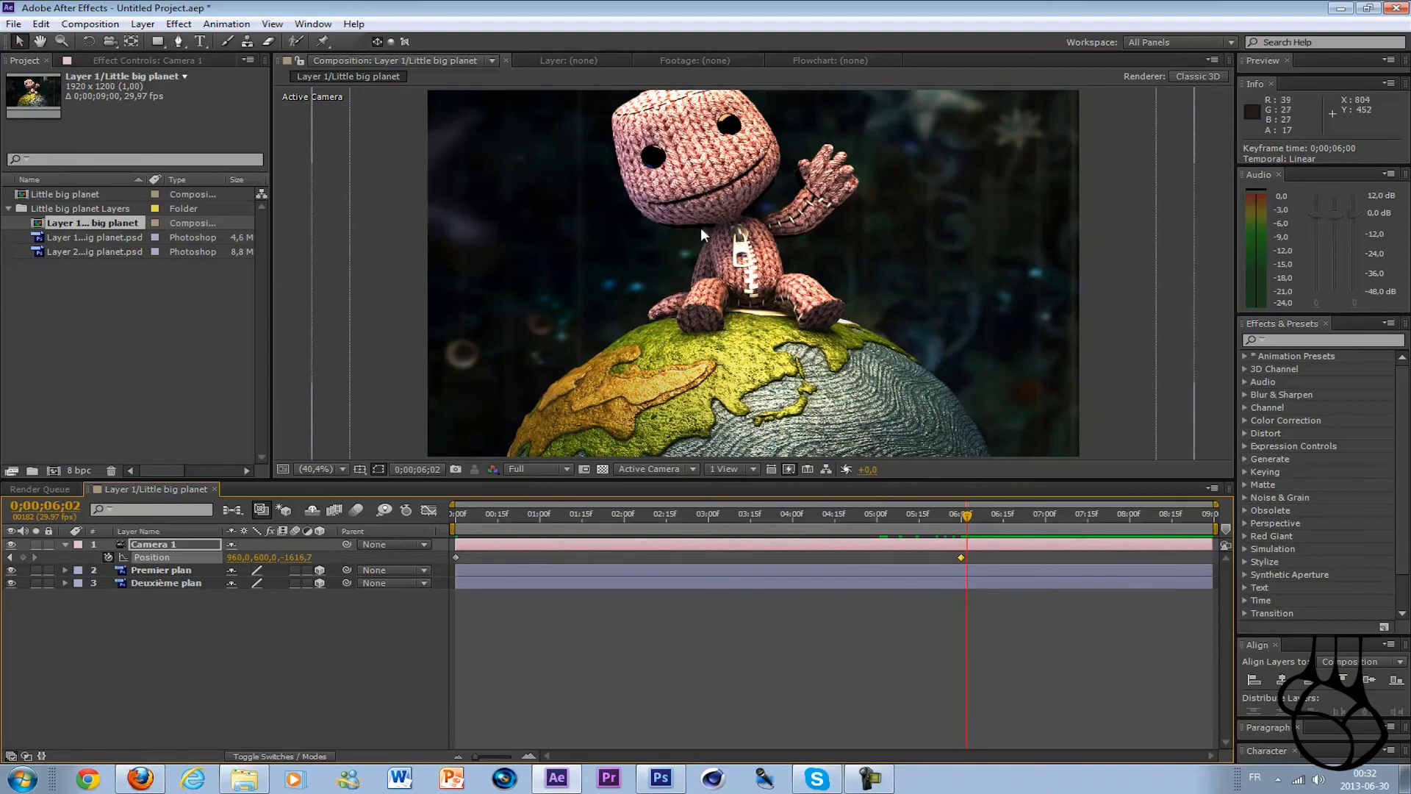
pyautogui.scroll(4, 701, 227)
pyautogui.scroll(-3, 702, 227)
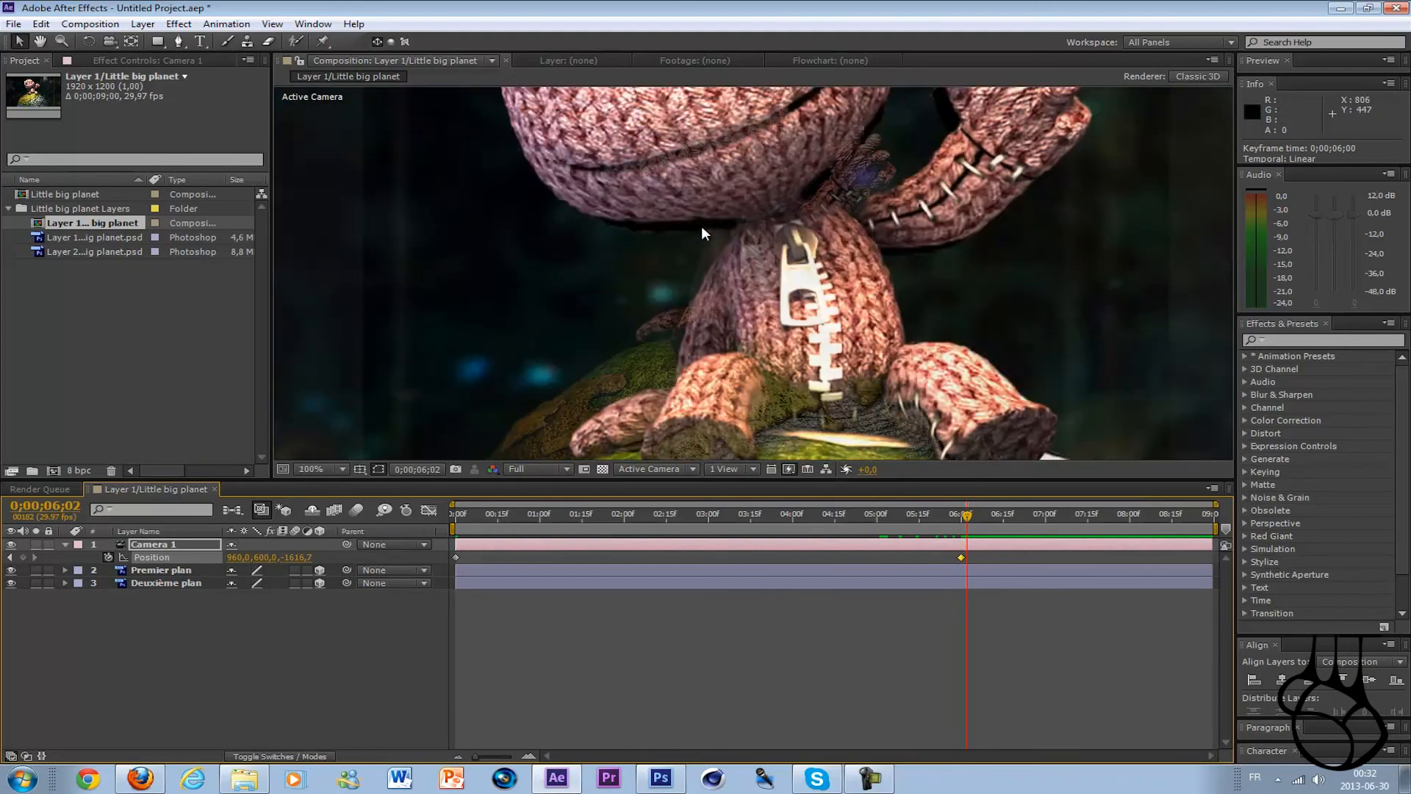
pyautogui.scroll(-2, 701, 227)
pyautogui.scroll(6, 658, 168)
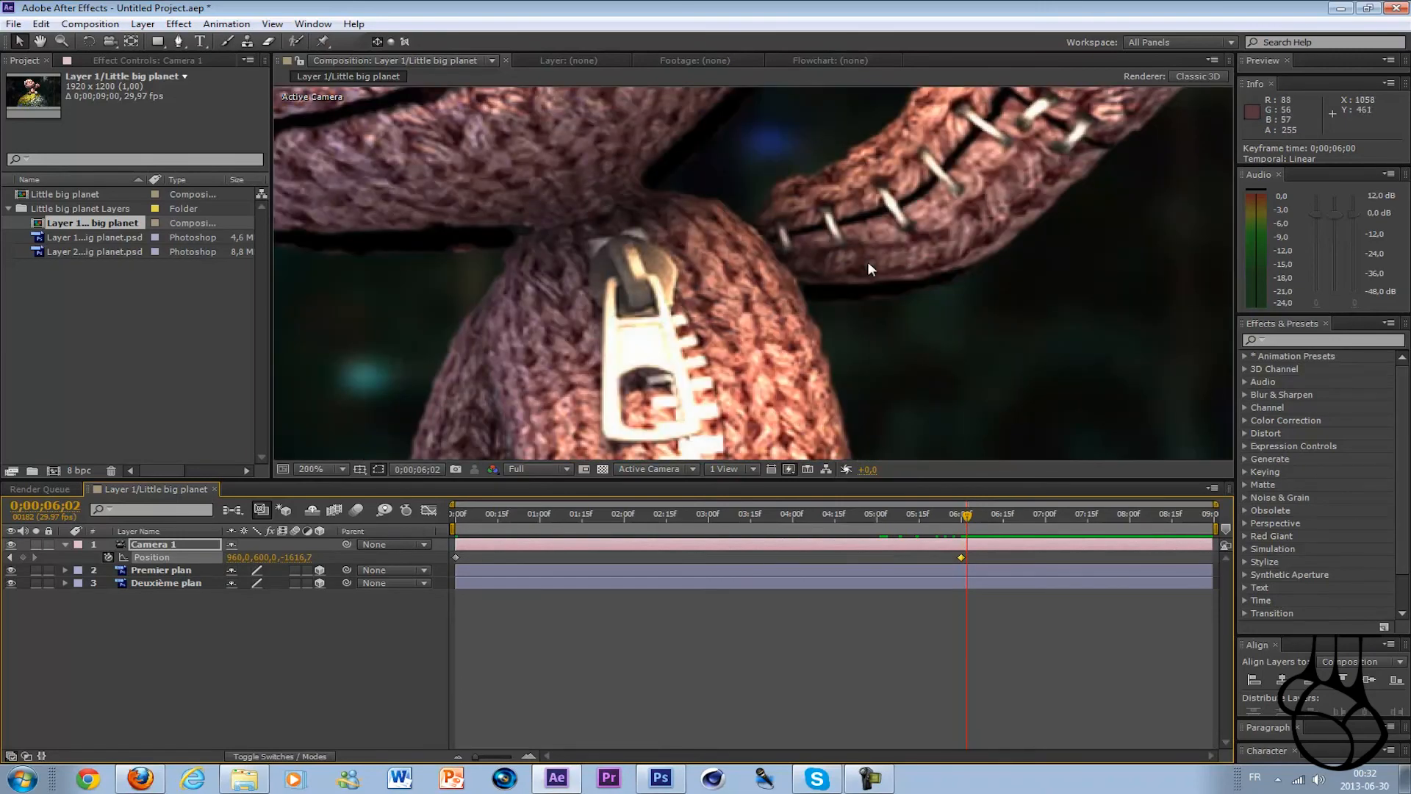
pyautogui.scroll(-4, 865, 262)
pyautogui.scroll(-2, 864, 263)
pyautogui.scroll(2, 955, 294)
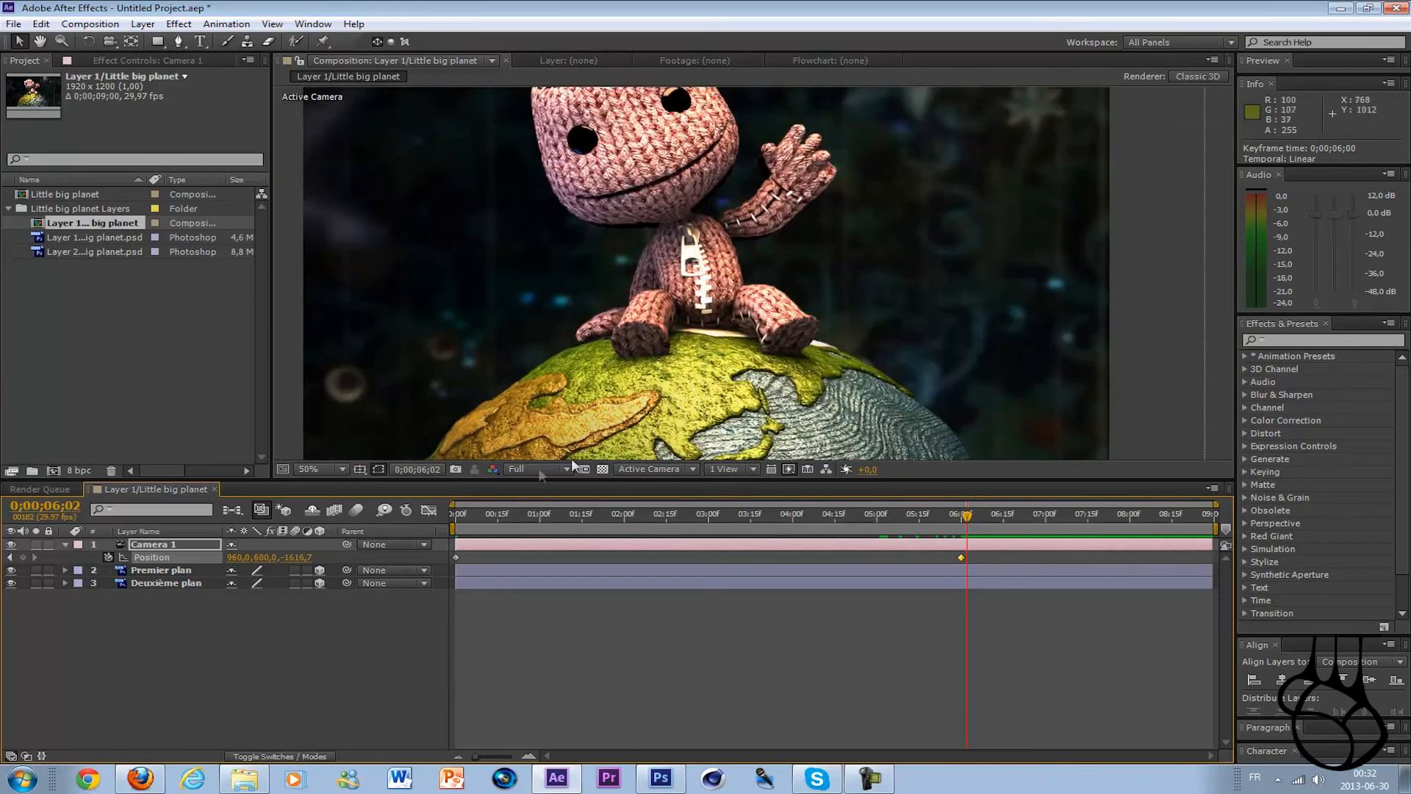
# Inspect the layer spacing from the Top view and reveal Premier plan's Position at the end of the composition
pyautogui.click(643, 470)
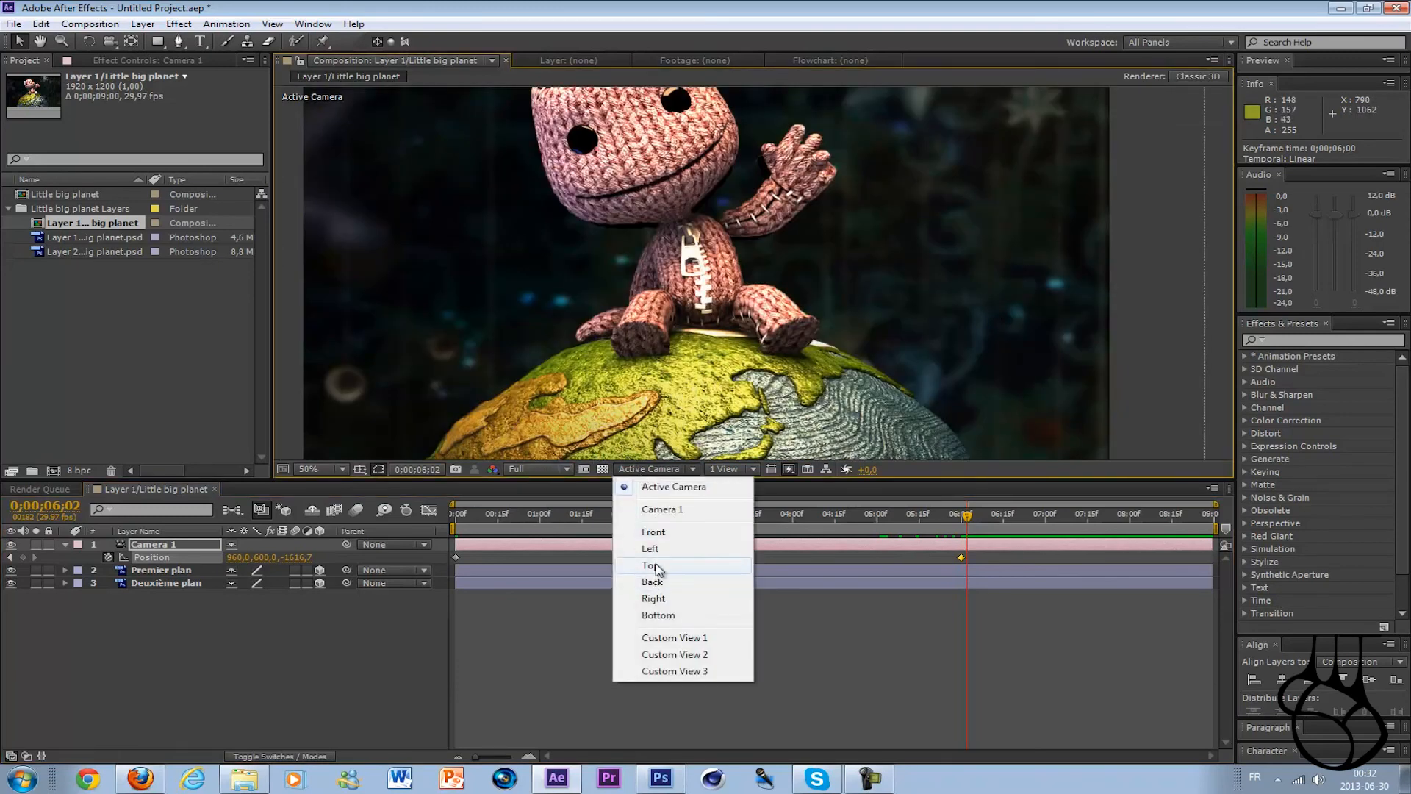
pyautogui.click(654, 565)
pyautogui.scroll(-6, 729, 307)
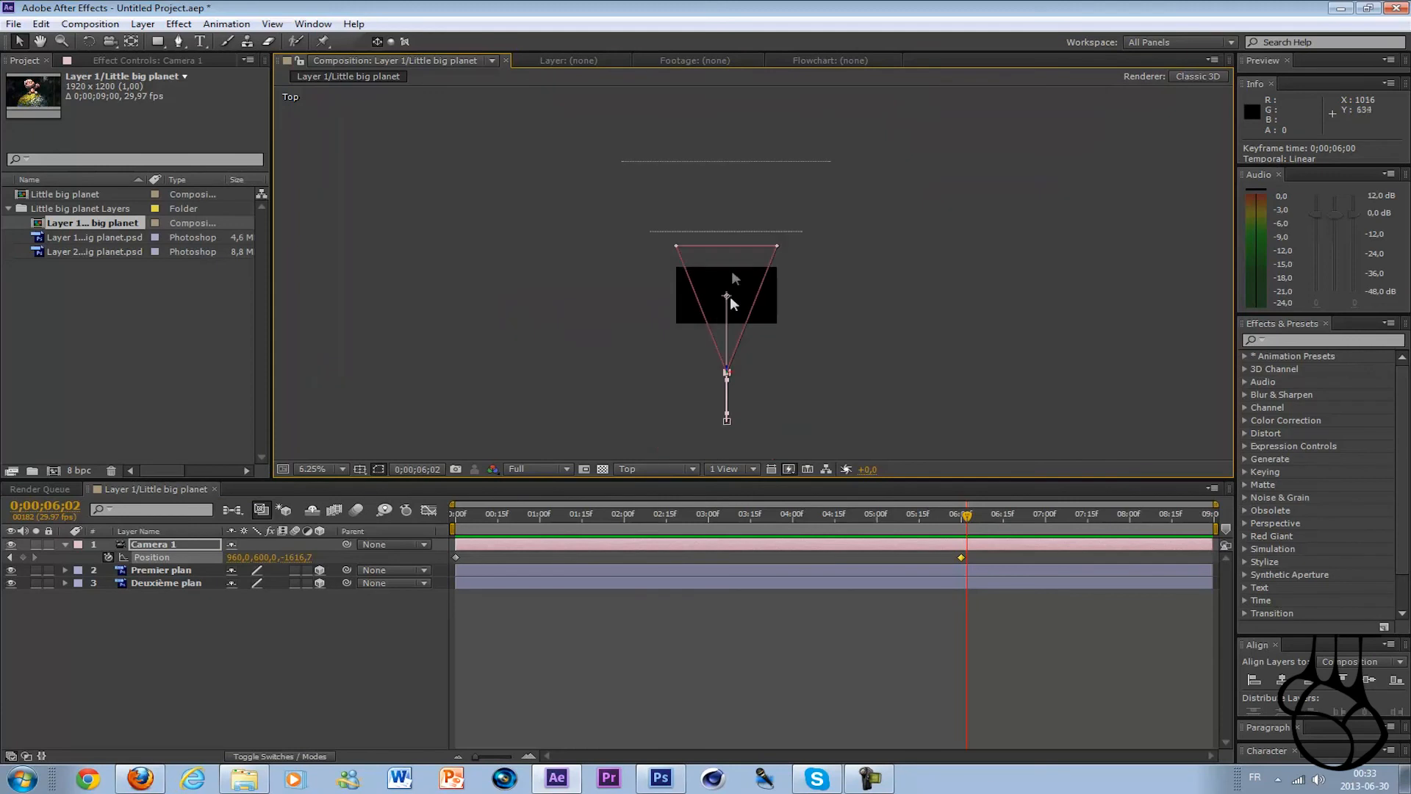
pyautogui.click(760, 203)
pyautogui.click(756, 234)
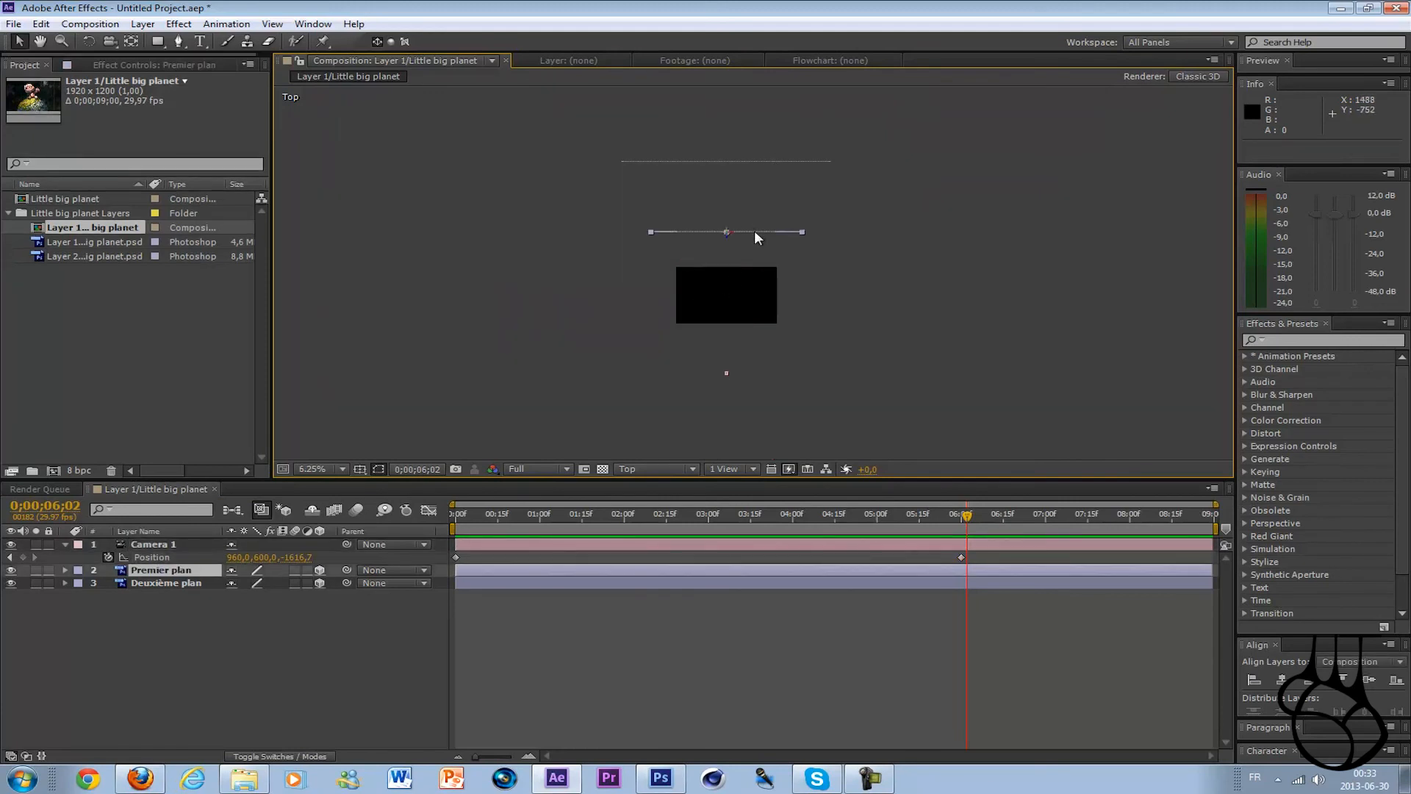
pyautogui.press('End')
pyautogui.press('p')
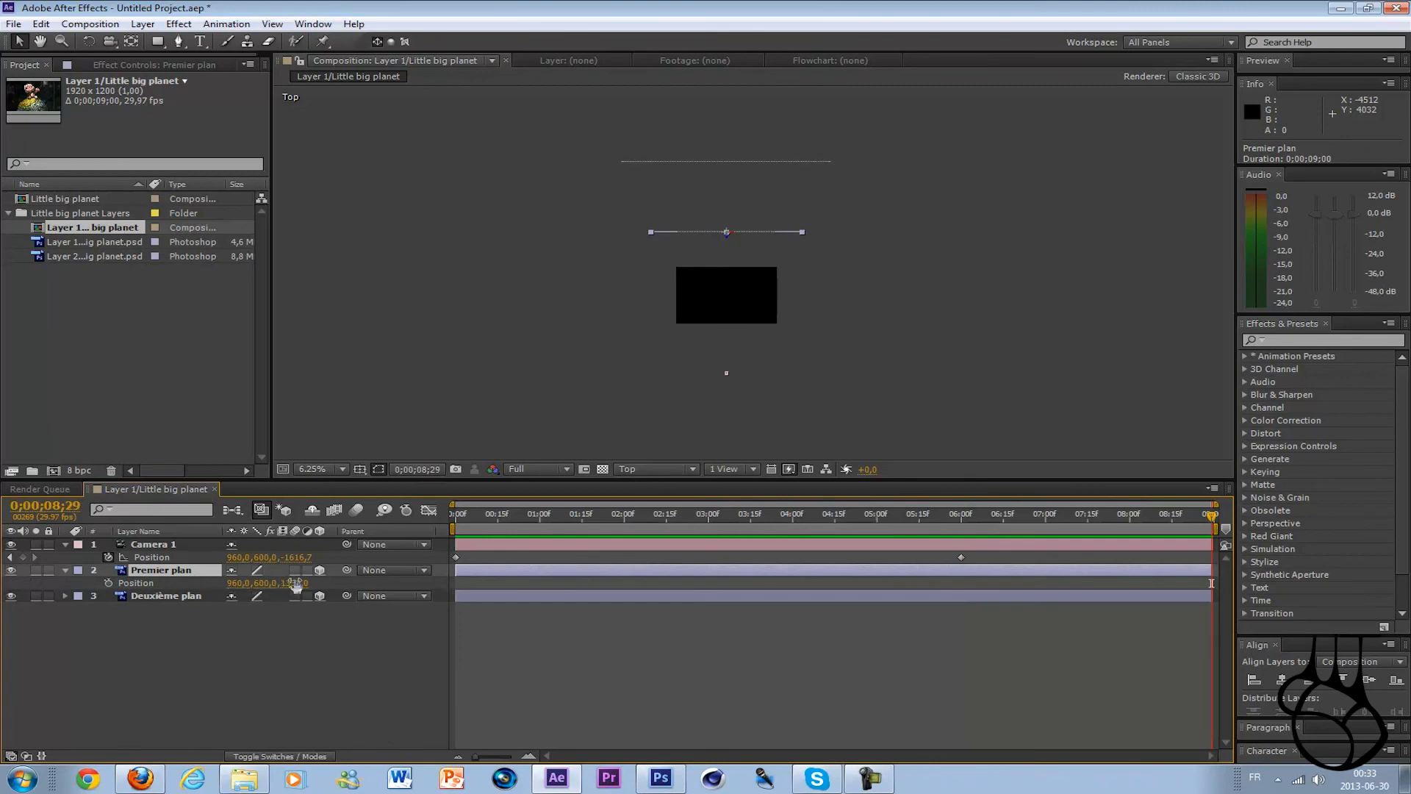
# Play a RAM preview of the camera move and return to the start of the composition
pyautogui.click(1399, 81)
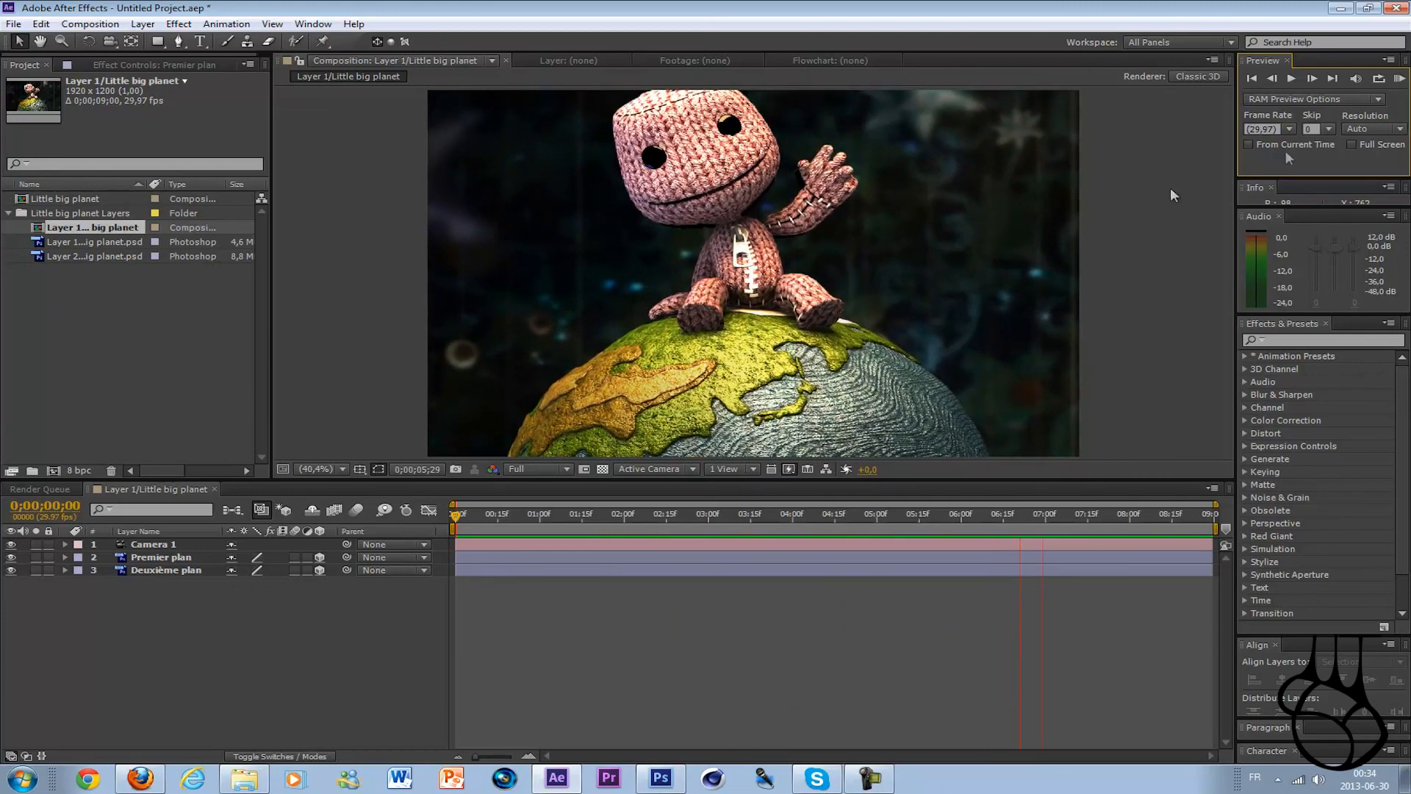
pyautogui.click(1400, 79)
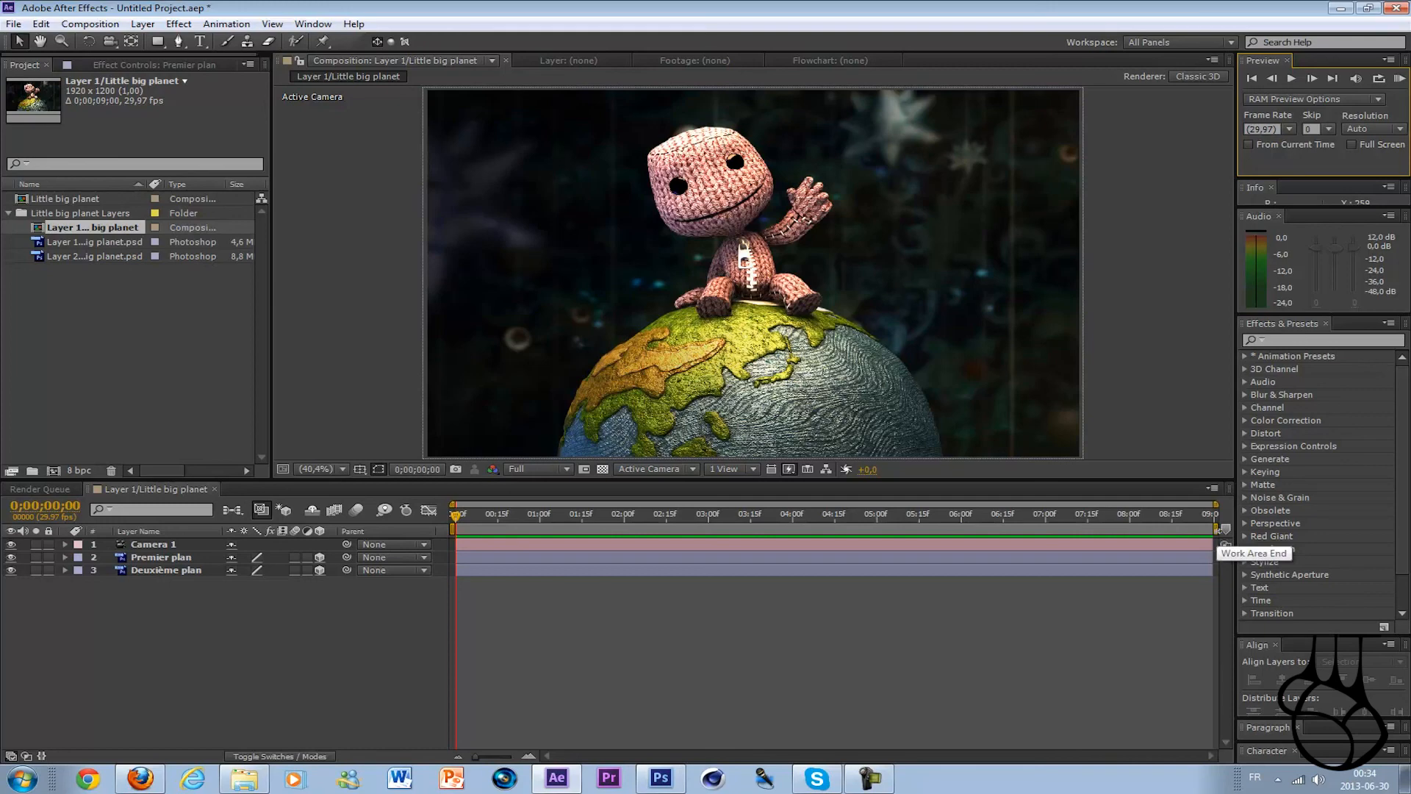
# Expand Camera 1's Transform properties and shorten the work area to end at the second Position keyframe, 0;00;06;00
pyautogui.click(65, 545)
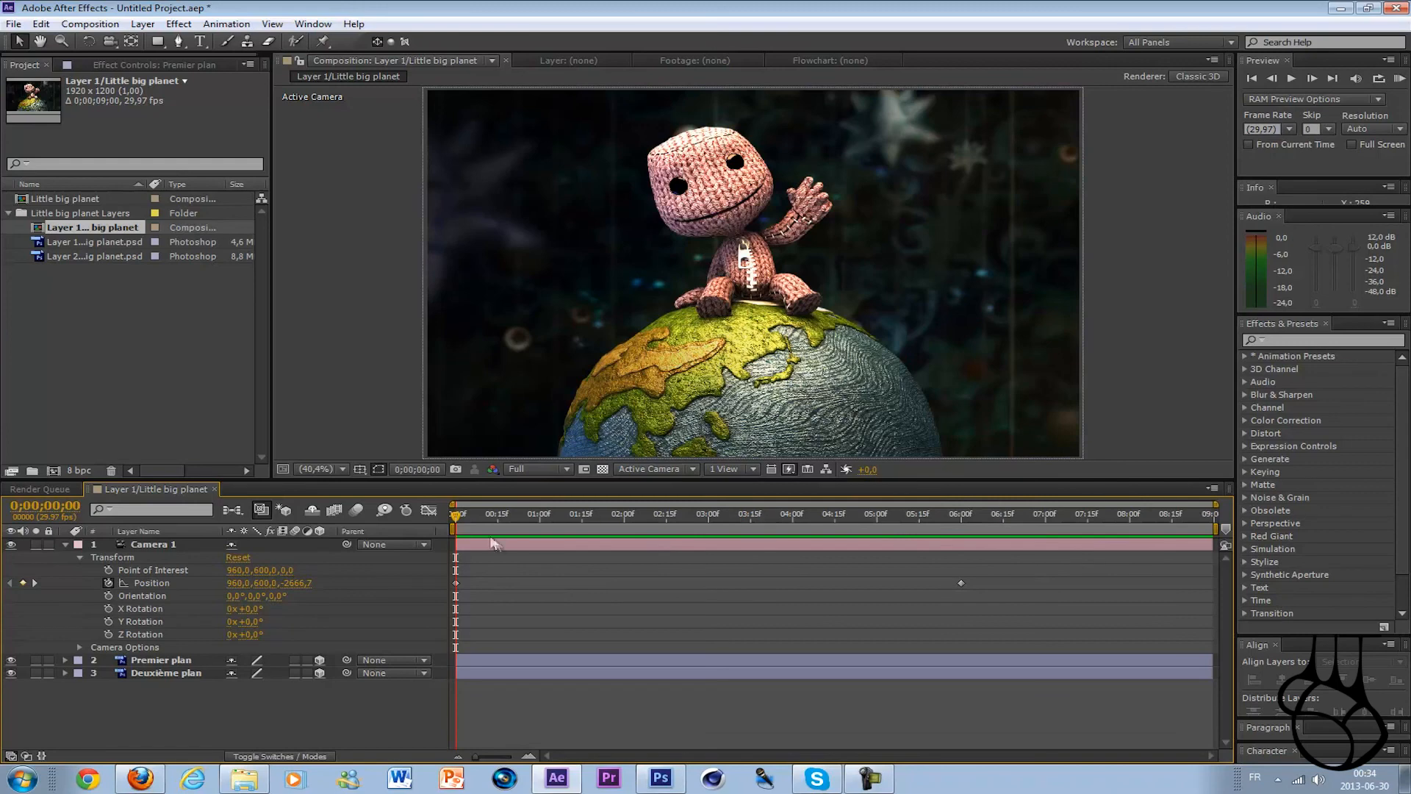
pyautogui.moveTo(461, 520); pyautogui.dragTo(1169, 516)
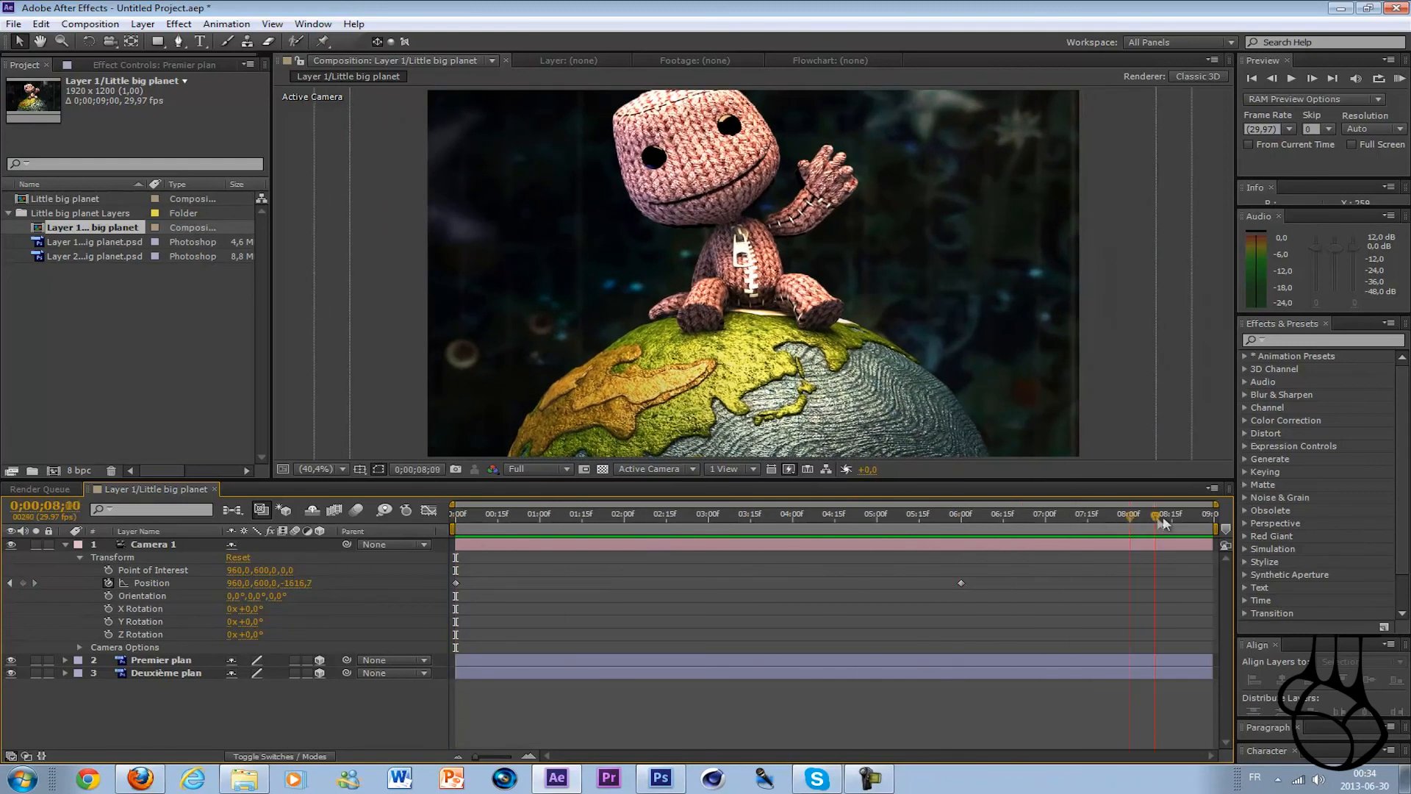
pyautogui.moveTo(1066, 533); pyautogui.dragTo(1208, 528)
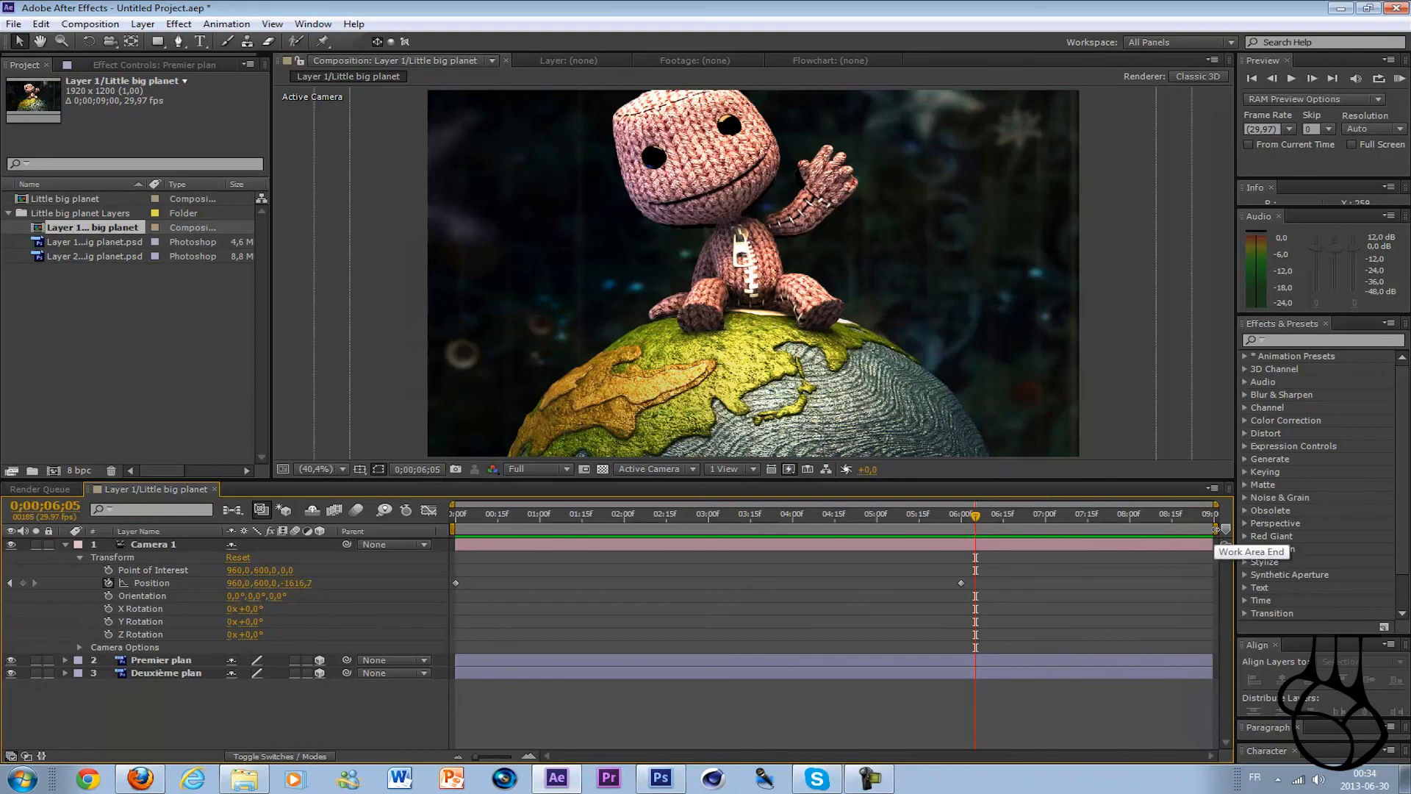
pyautogui.moveTo(1216, 529); pyautogui.dragTo(964, 524)
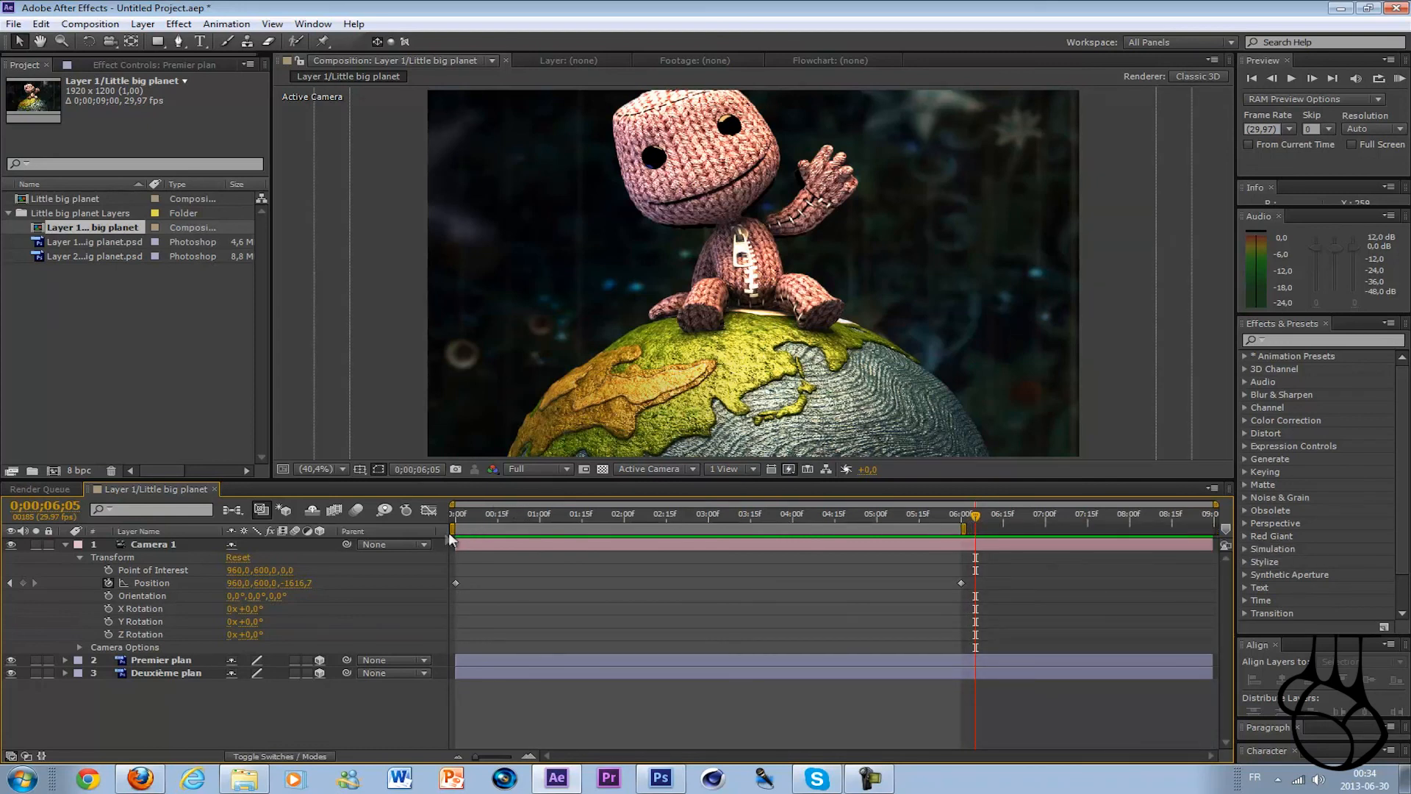